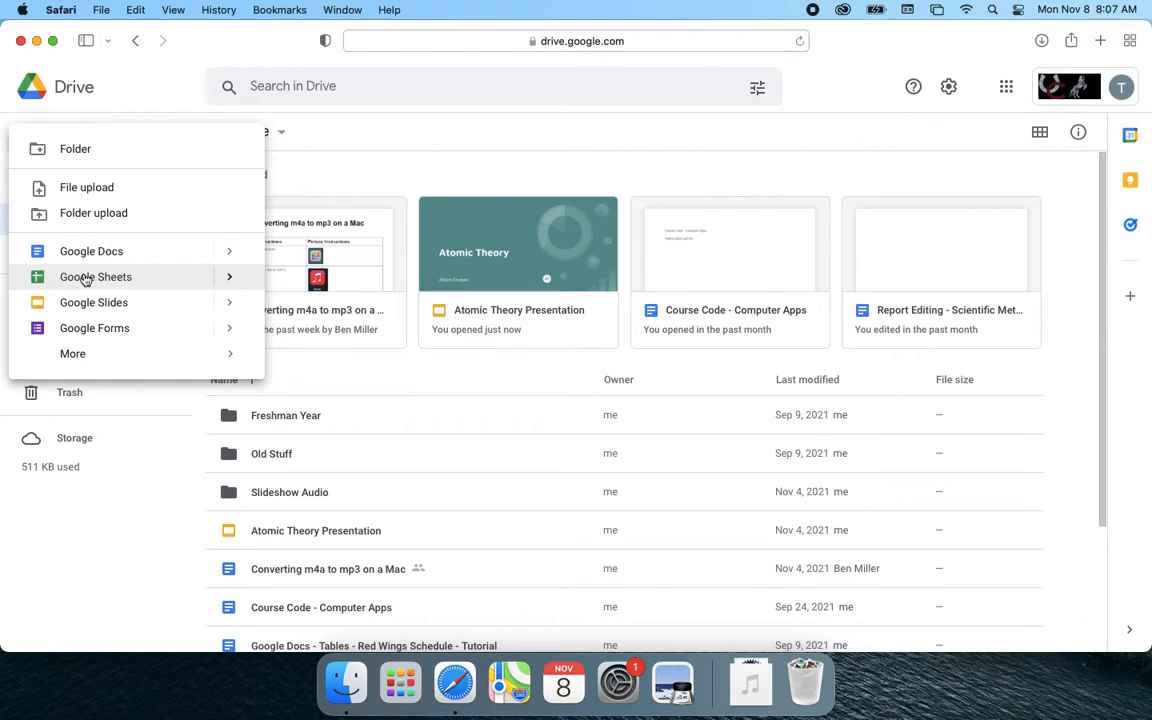
# Create a new blank Google Sheets spreadsheet from Drive
pyautogui.click(86, 278)
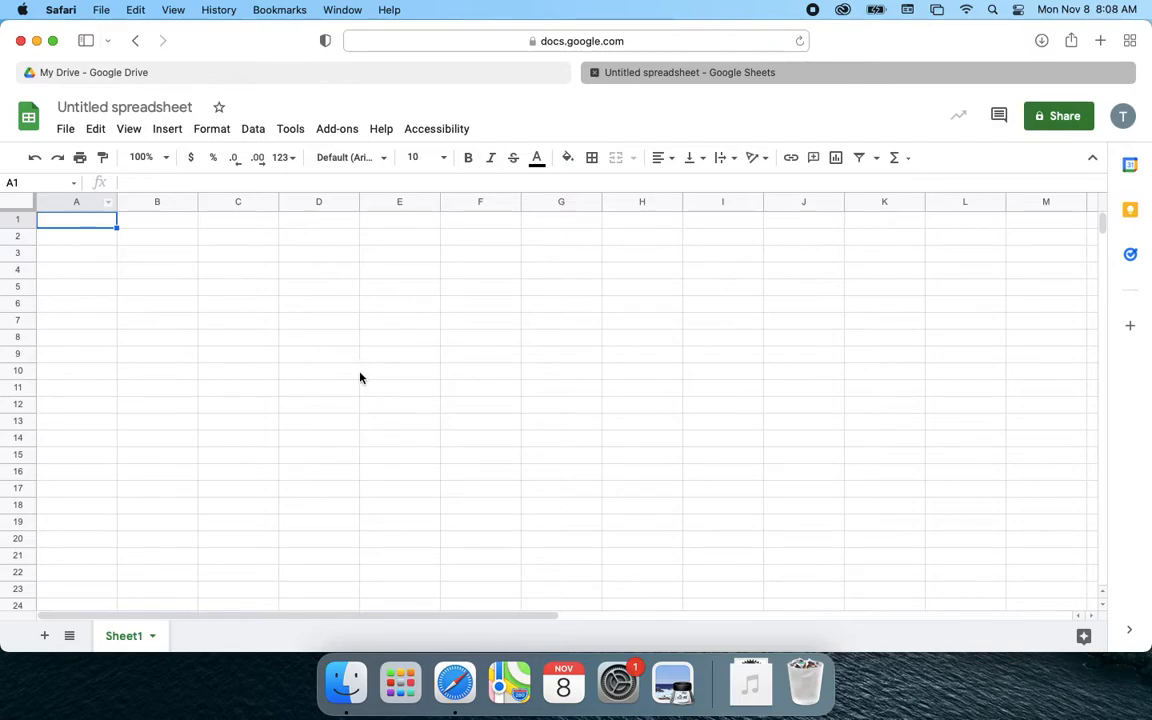
# Examine the grid layout by selecting columns A through E and the individual cells B1, A6 and B6
pyautogui.click(160, 204)
pyautogui.click(230, 204)
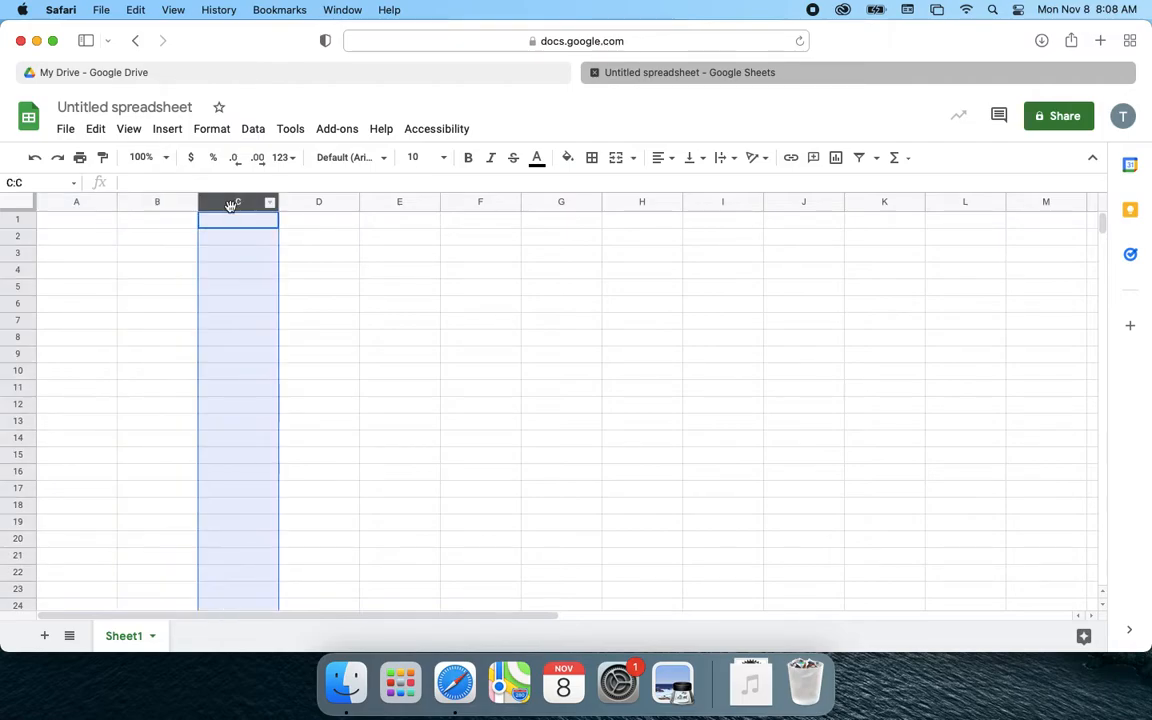
pyautogui.click(320, 206)
pyautogui.click(390, 203)
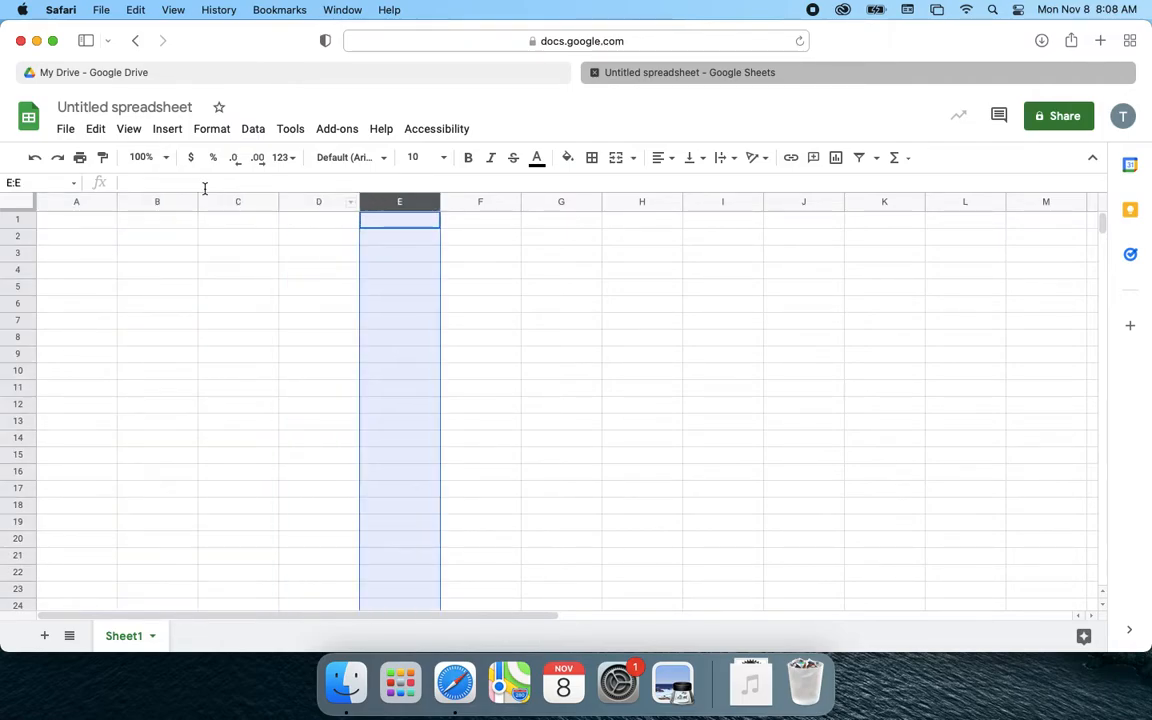
pyautogui.click(158, 203)
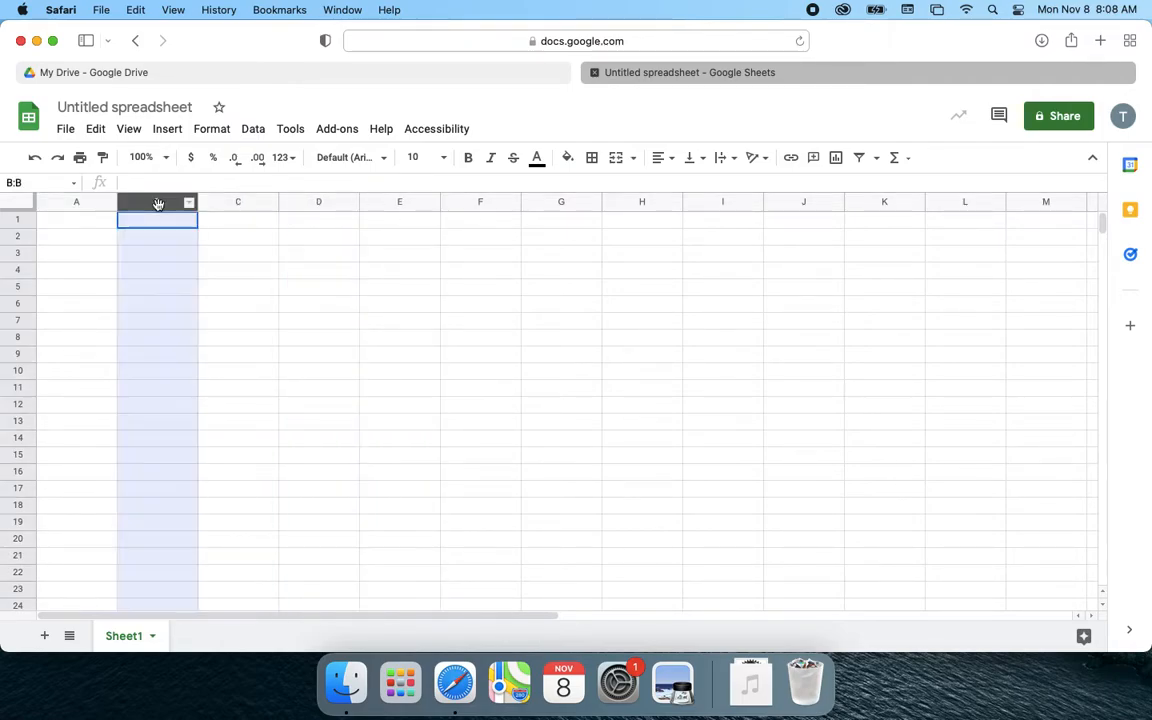
pyautogui.click(76, 202)
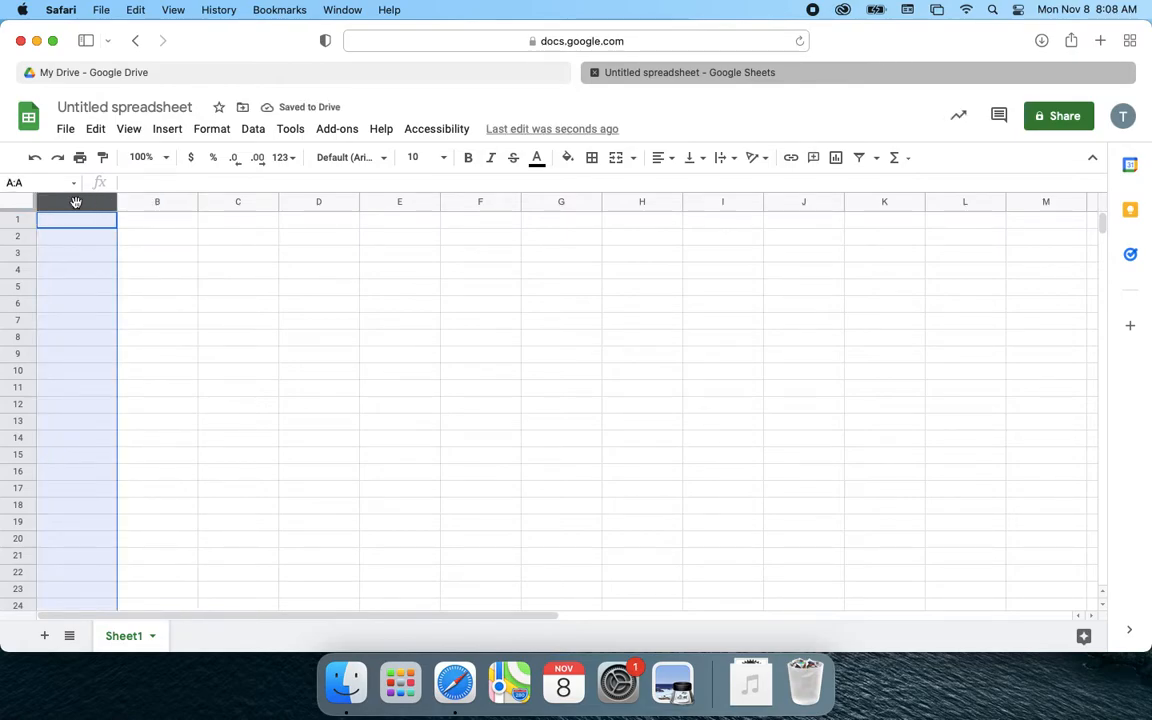
pyautogui.click(170, 222)
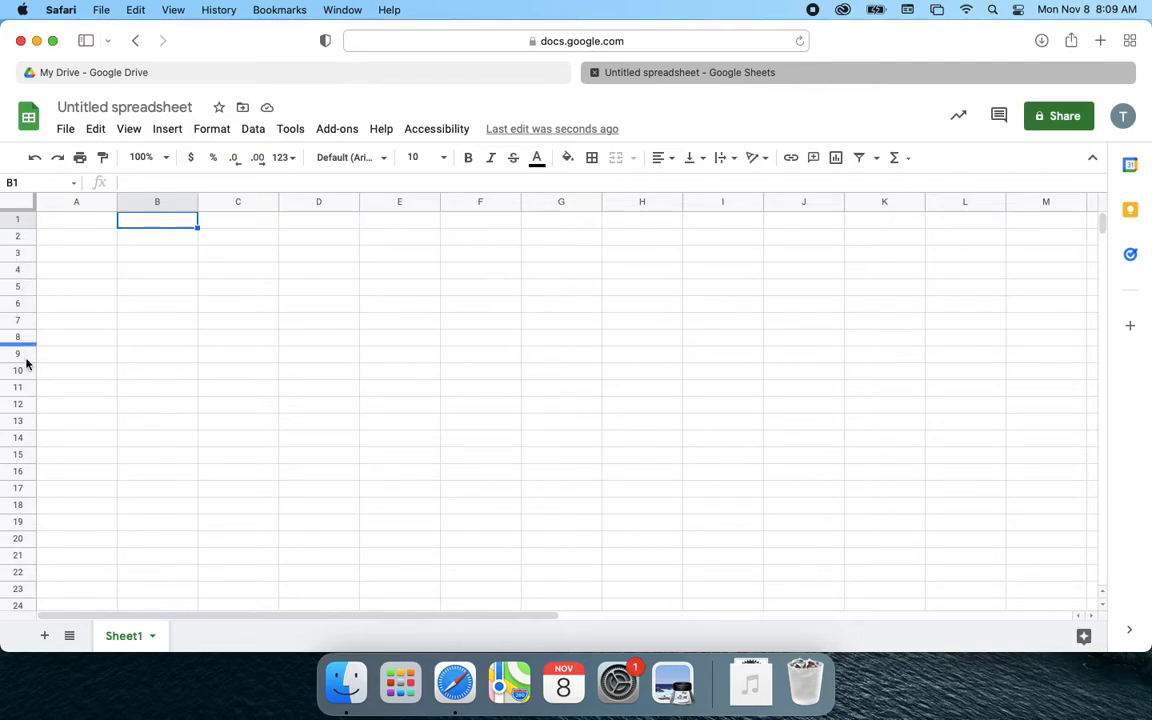
pyautogui.click(64, 306)
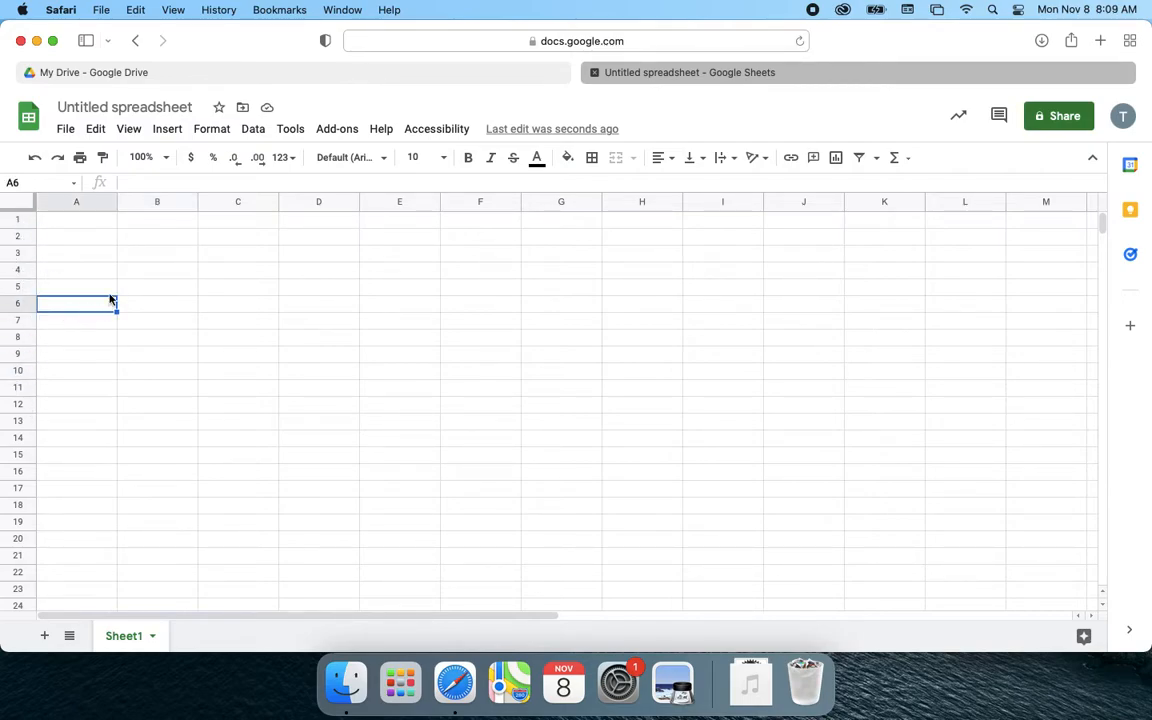
pyautogui.click(172, 303)
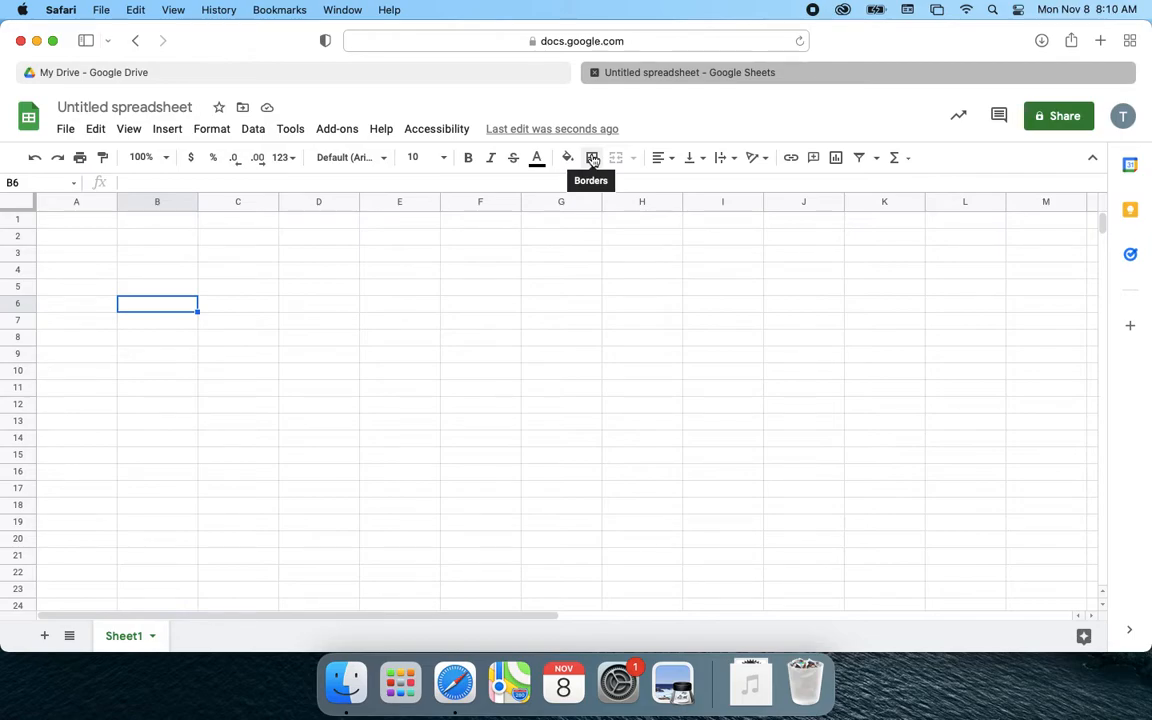
pyautogui.click(673, 160)
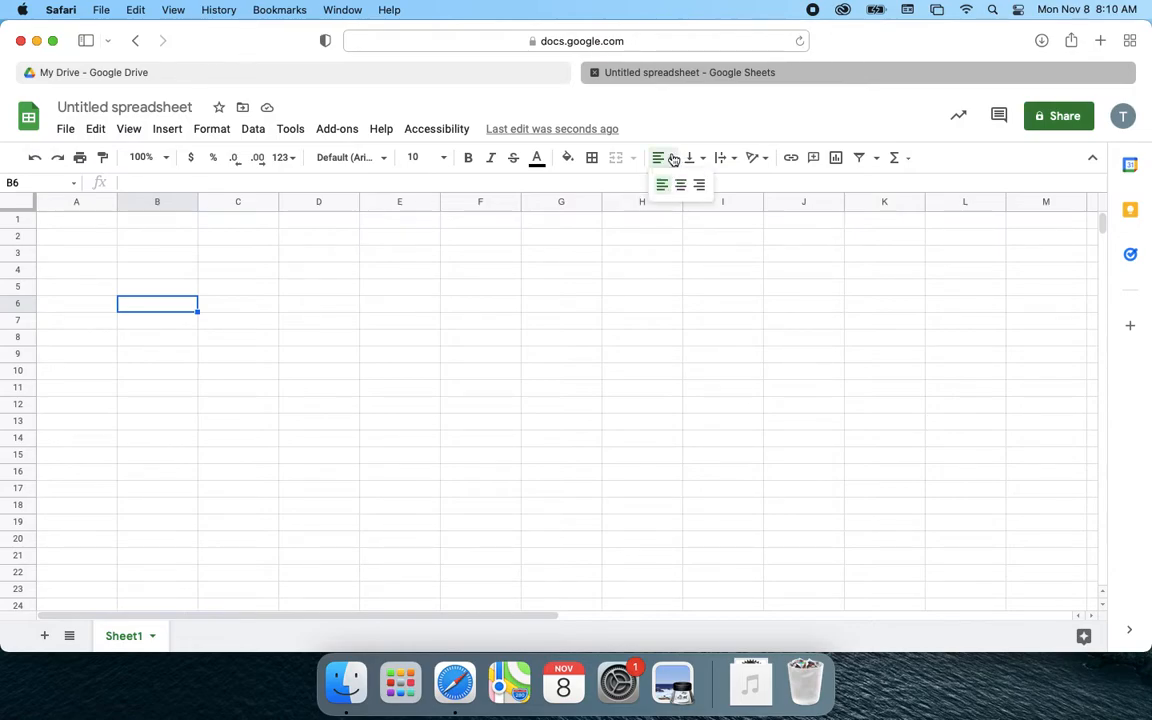
pyautogui.click(668, 162)
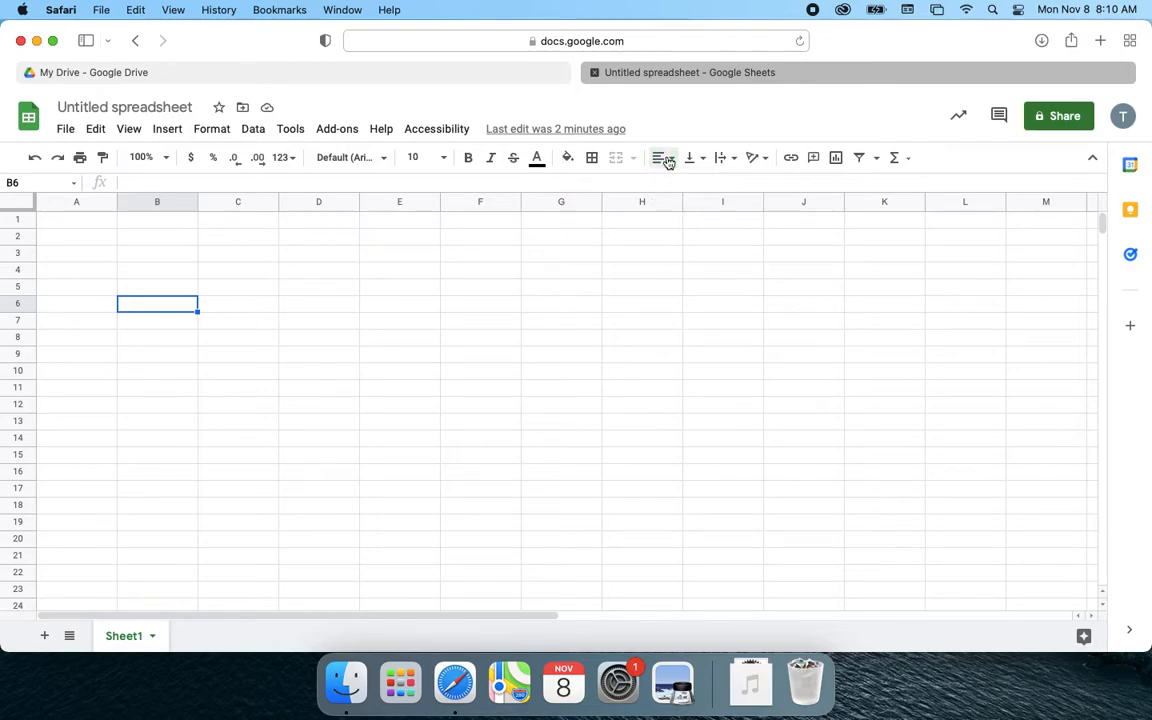
pyautogui.click(668, 161)
pyautogui.click(666, 161)
pyautogui.click(70, 129)
pyautogui.click(95, 131)
pyautogui.click(129, 131)
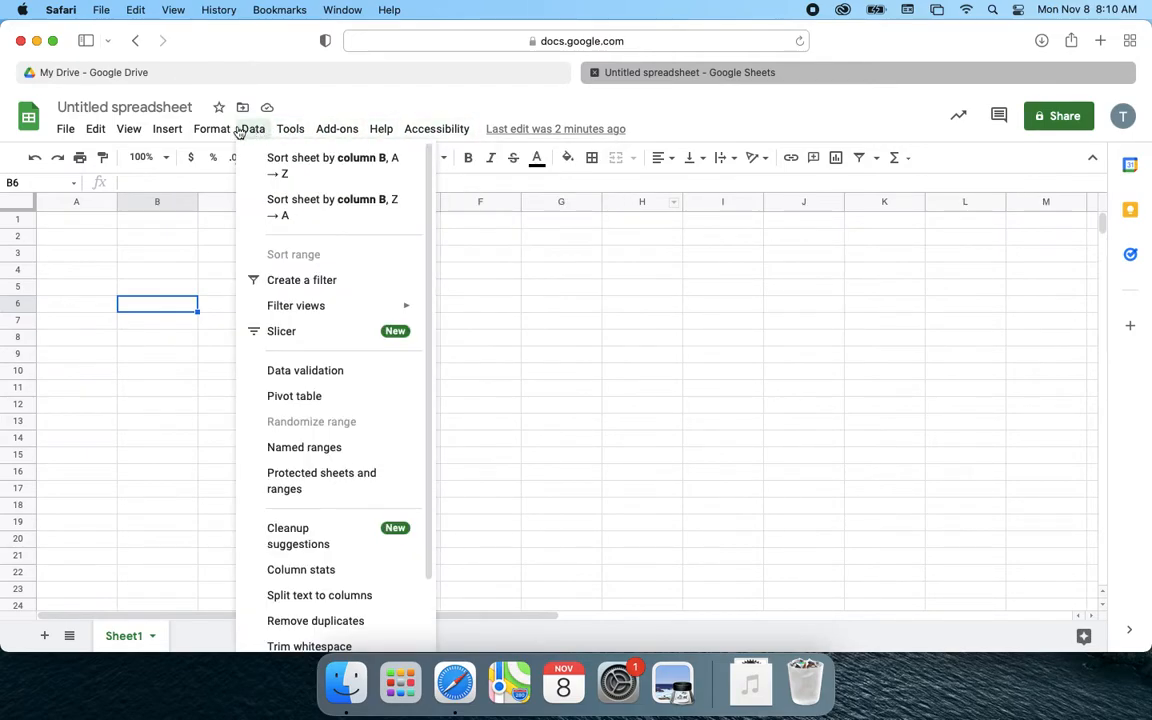
pyautogui.click(63, 134)
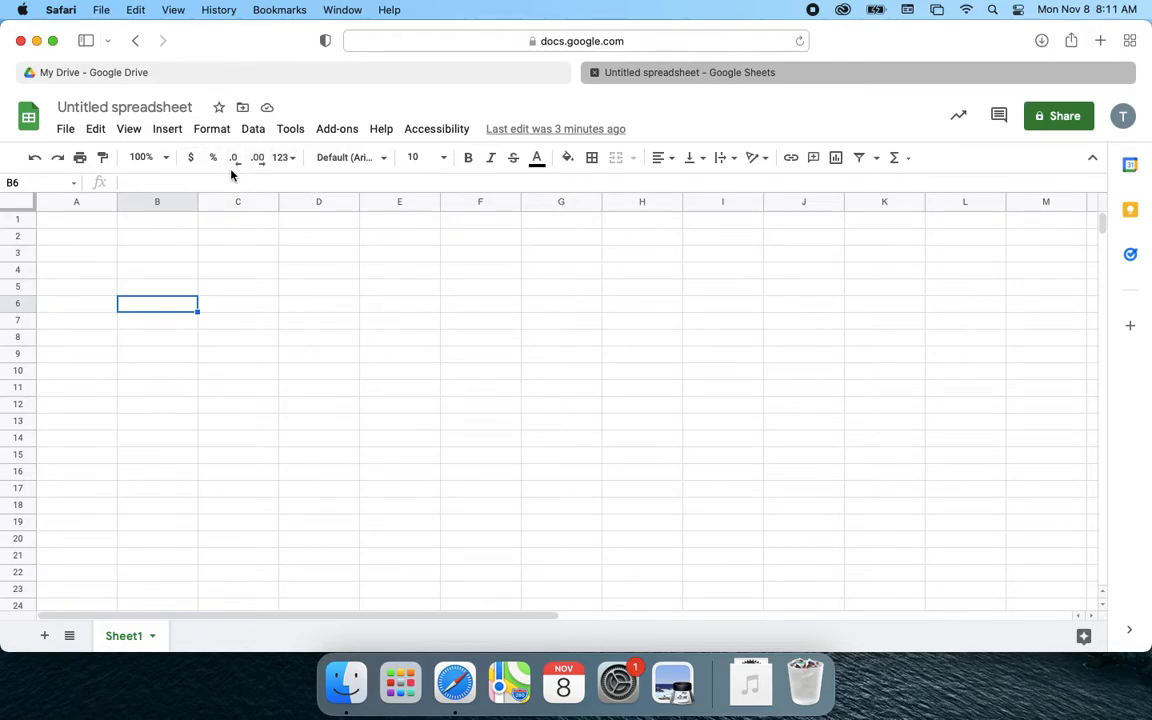
pyautogui.click(292, 162)
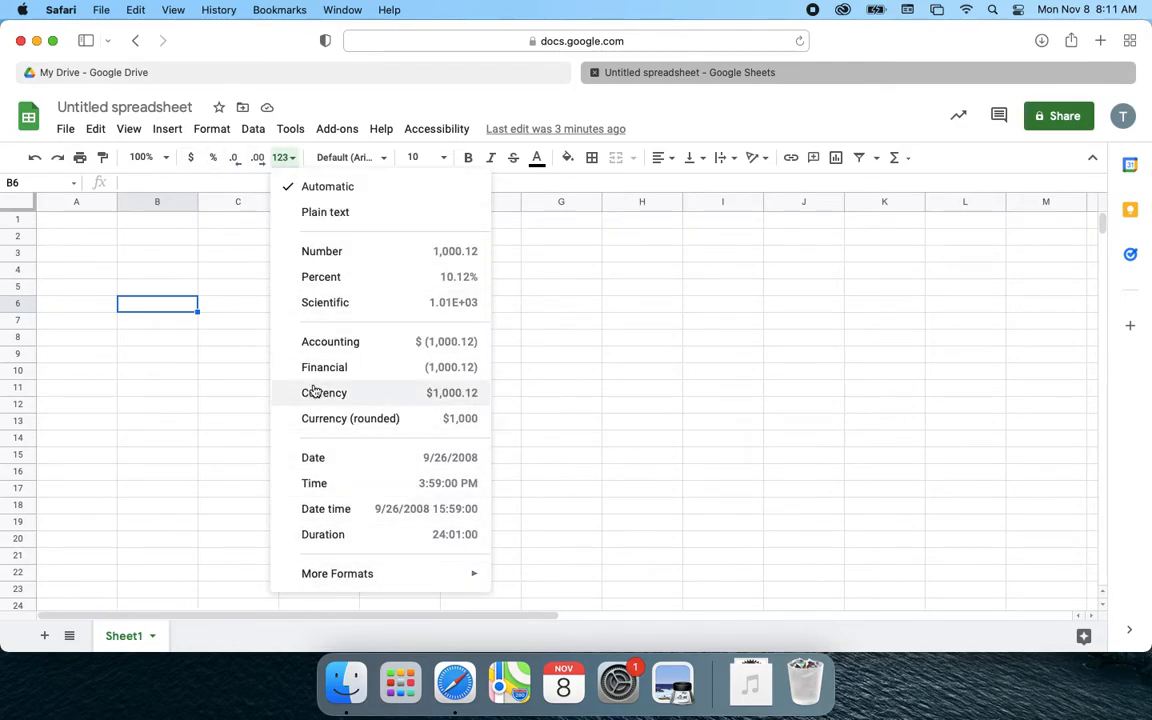
pyautogui.click(284, 158)
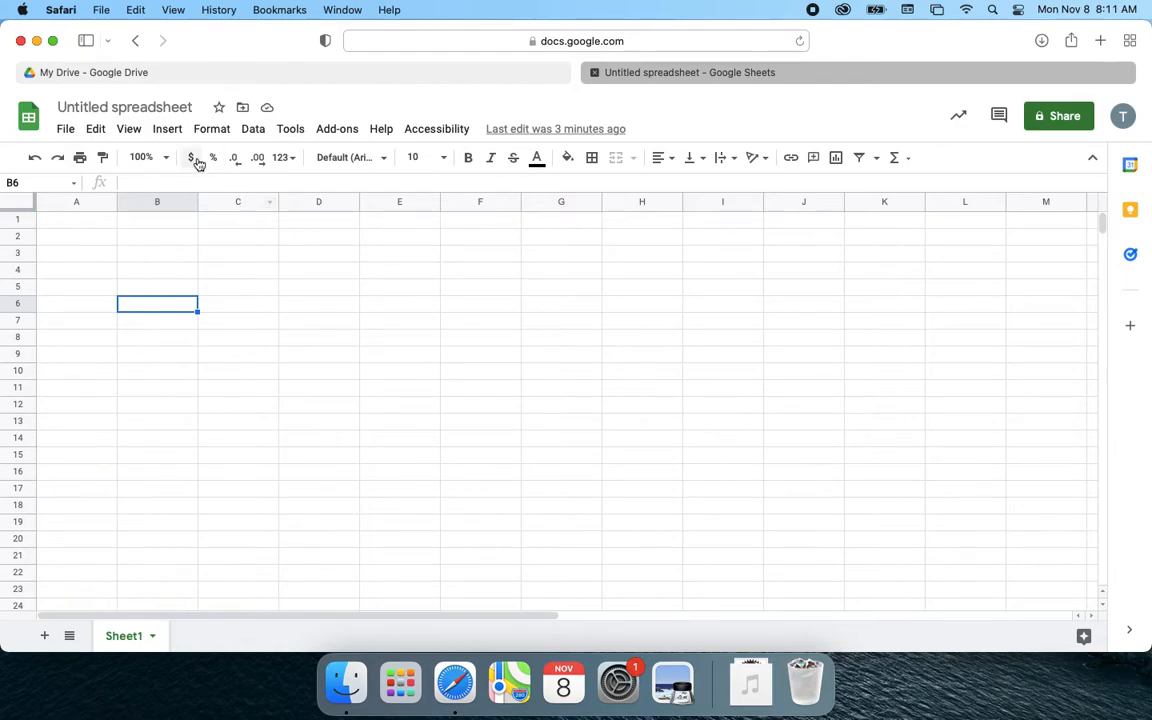
# Rename the spreadsheet as "Intro to Google Sheets- Personal Schedule"
pyautogui.click(153, 107)
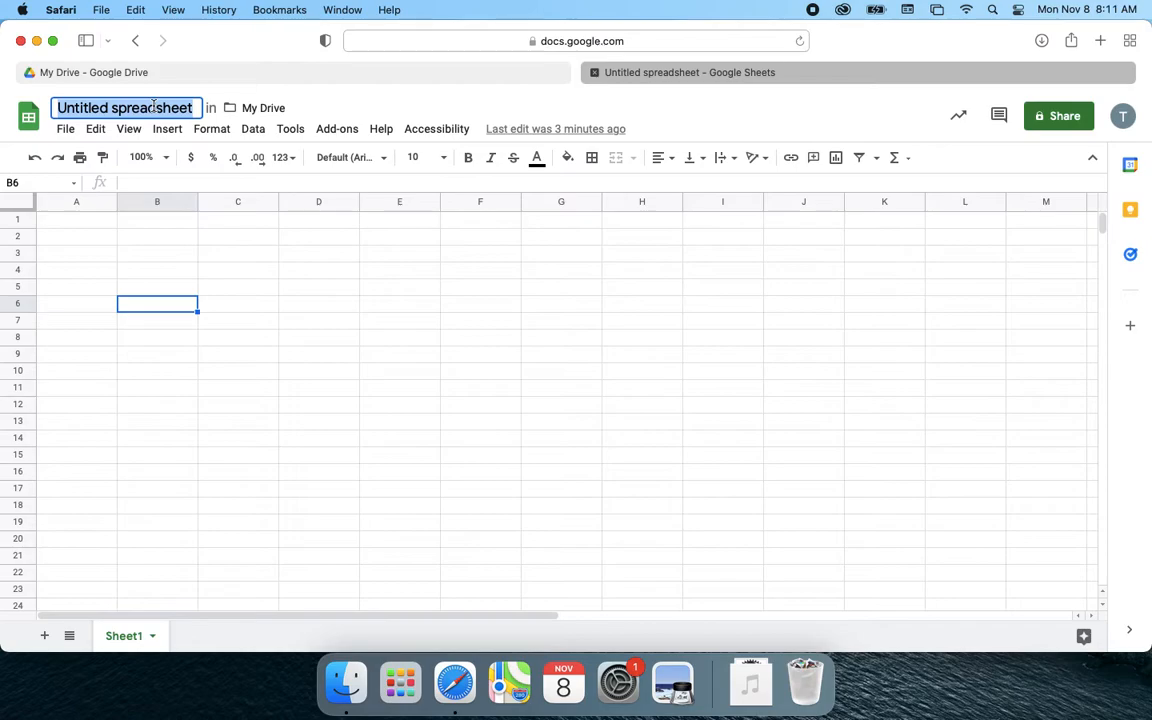
pyautogui.write('Intro to ')
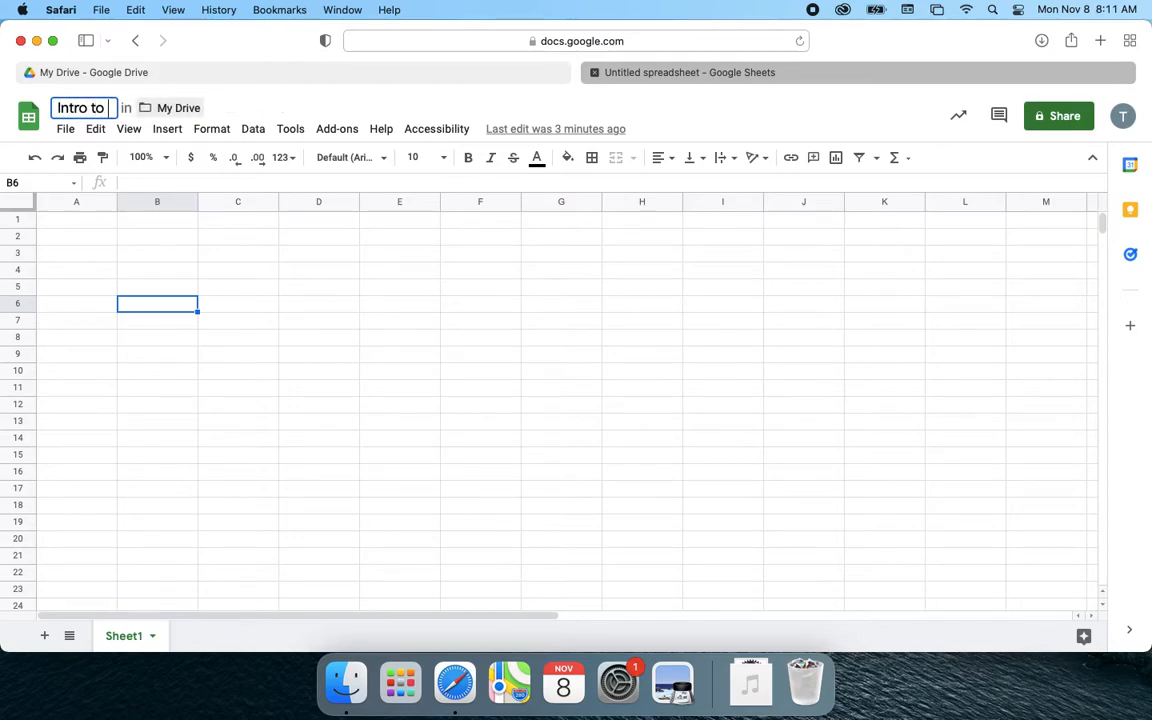
pyautogui.write('Google Sheets-')
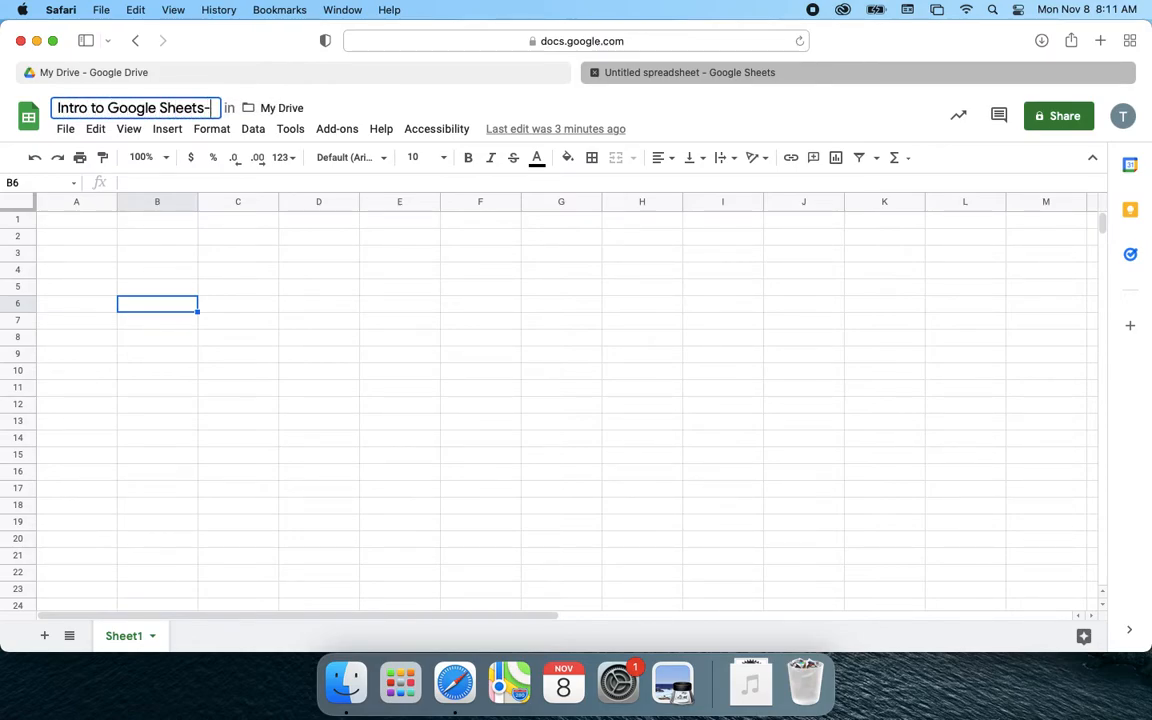
pyautogui.write(' Person')
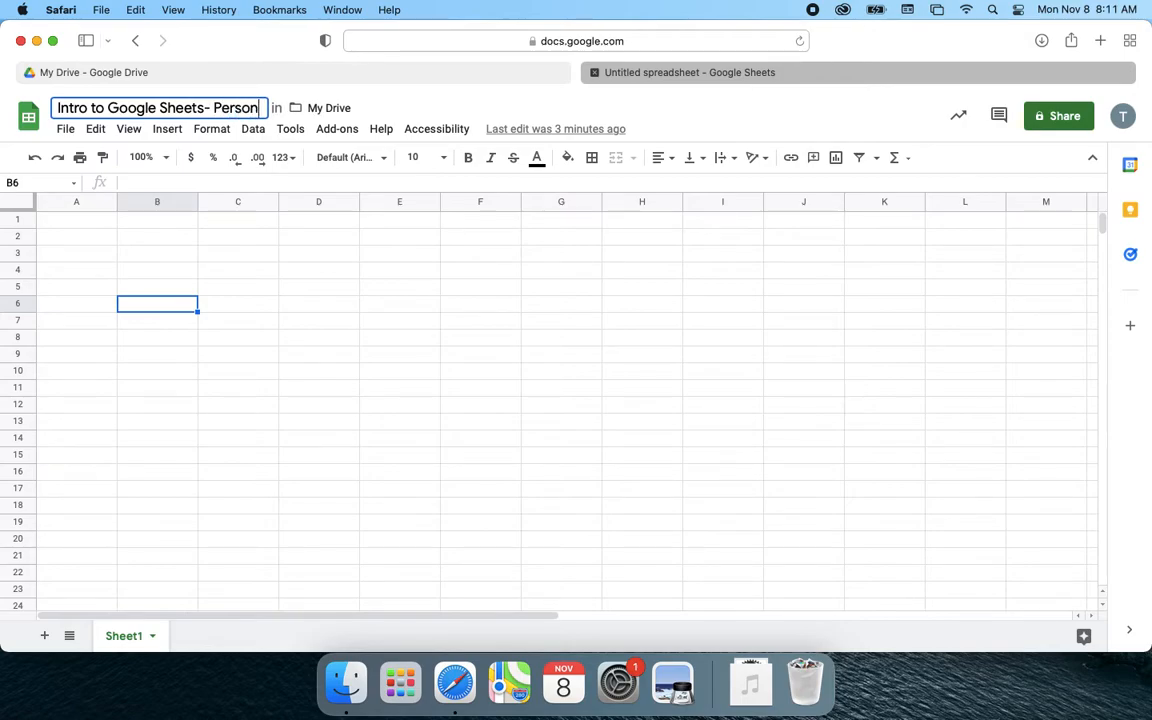
pyautogui.write('al Schedule')
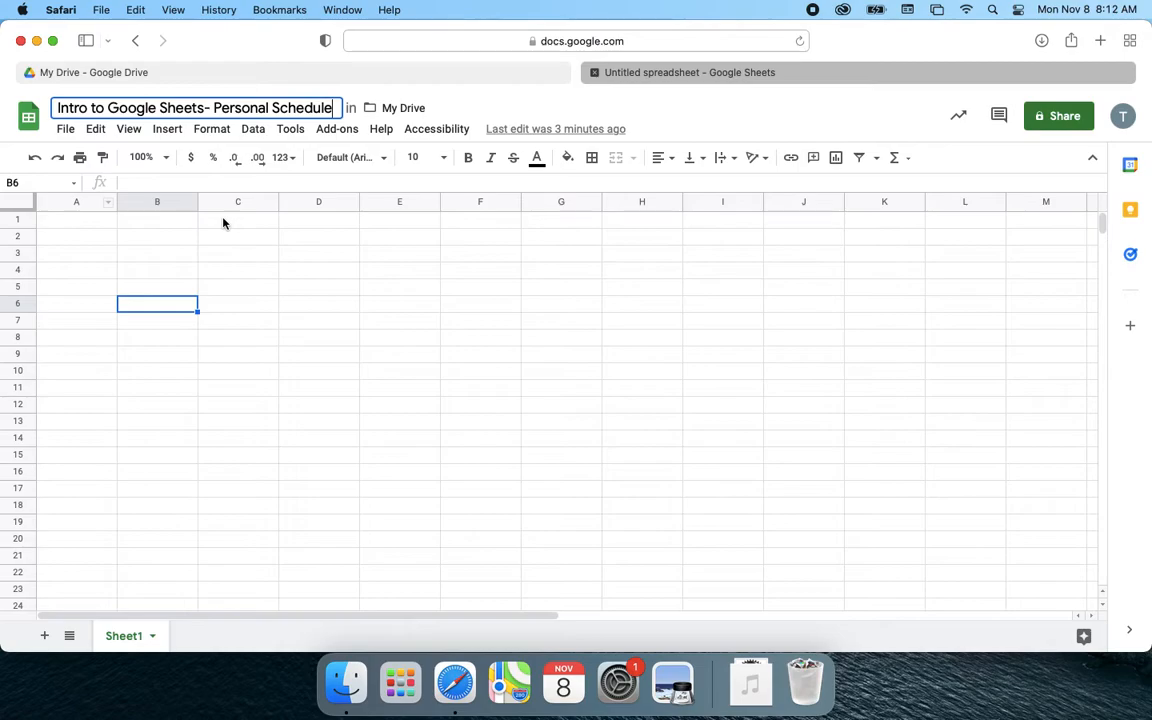
# Enter the row 1 headers: Time in A1 and the days Sunday through Saturday in B1 to H1
pyautogui.click(96, 226)
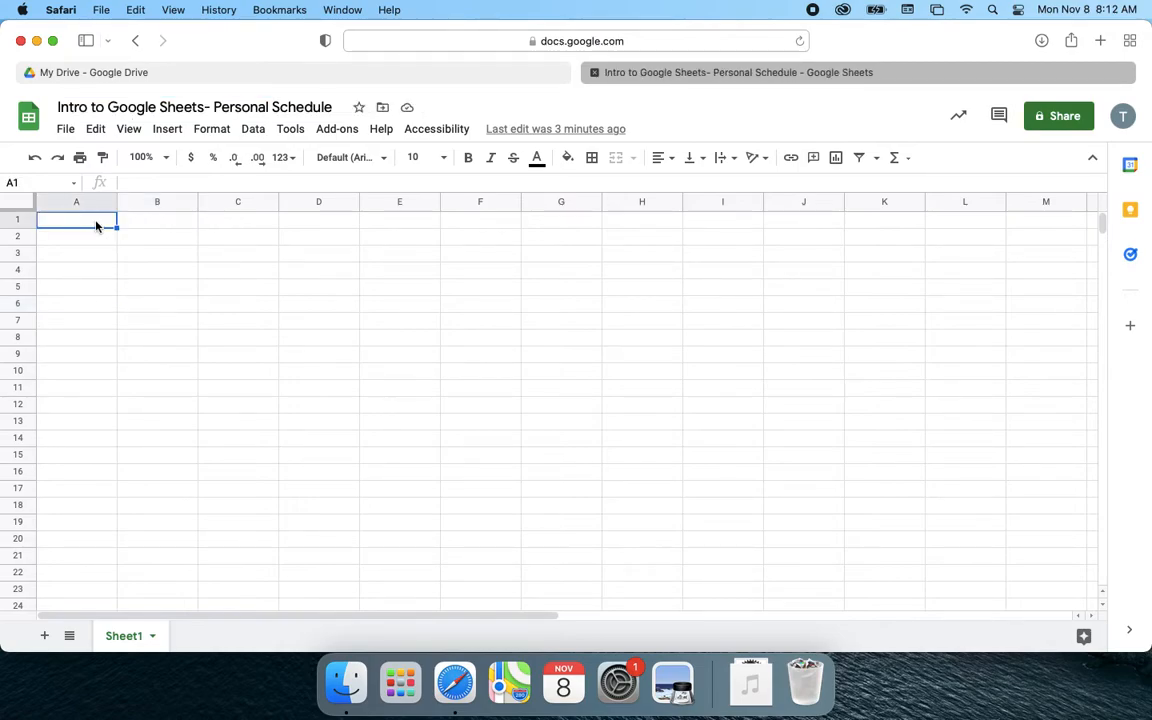
pyautogui.write('Time')
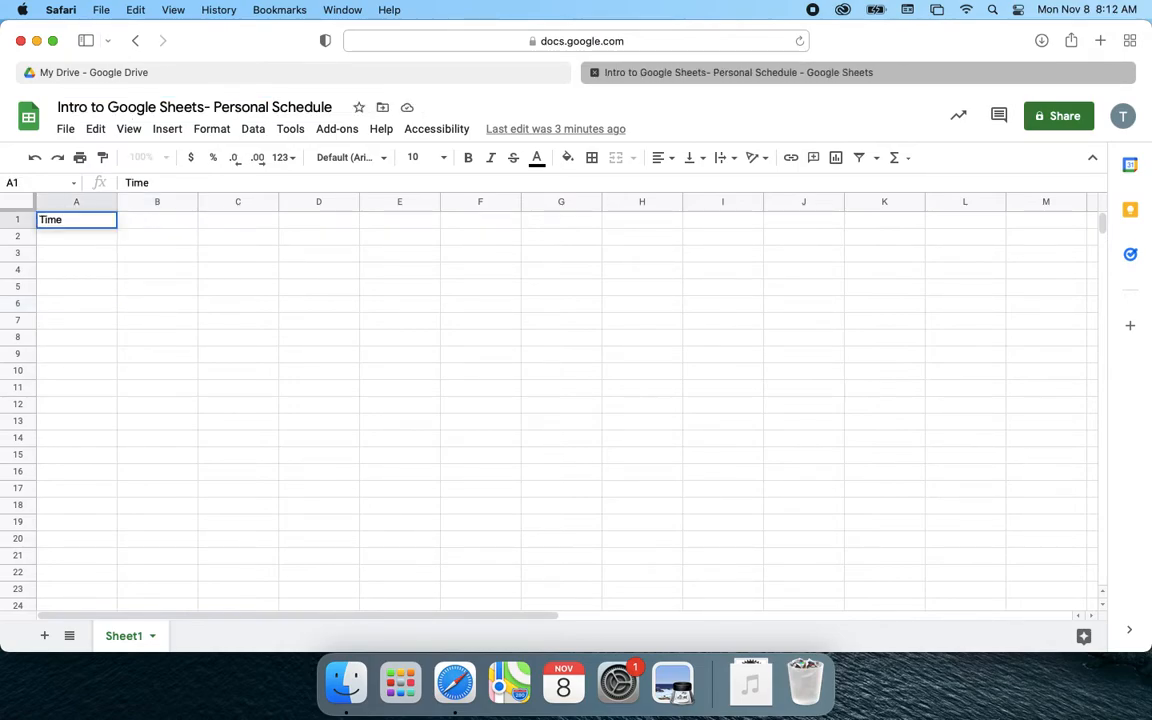
pyautogui.press('Tab')
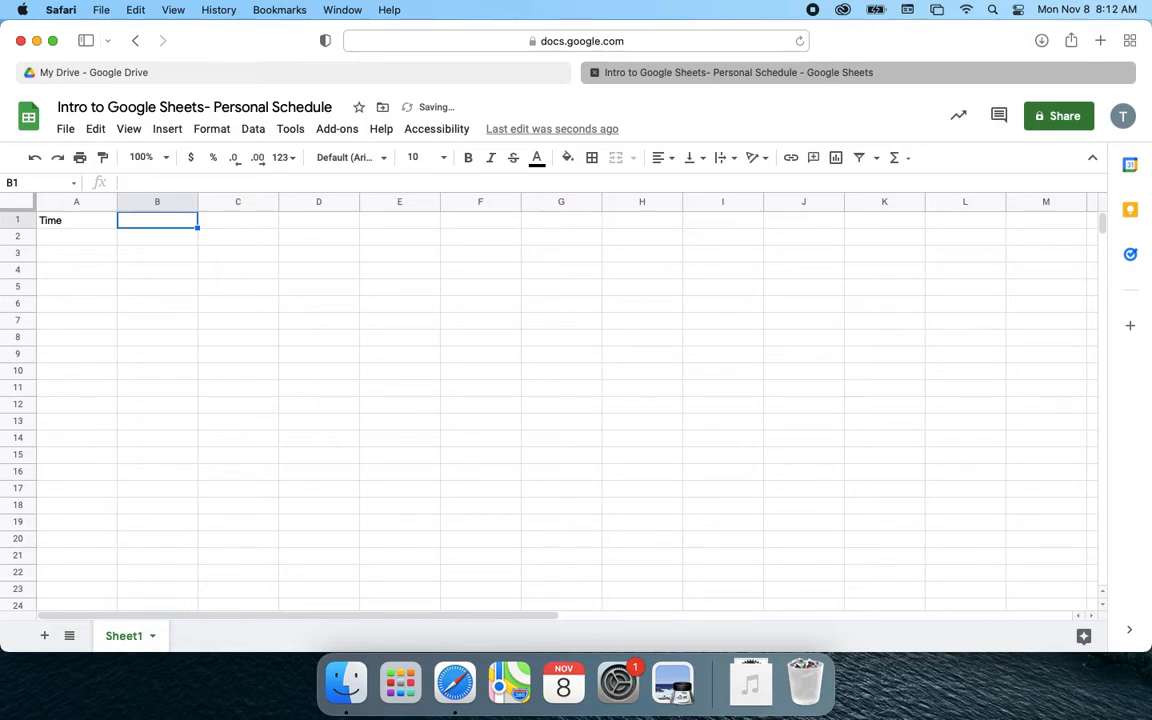
pyautogui.write('Sunday M')
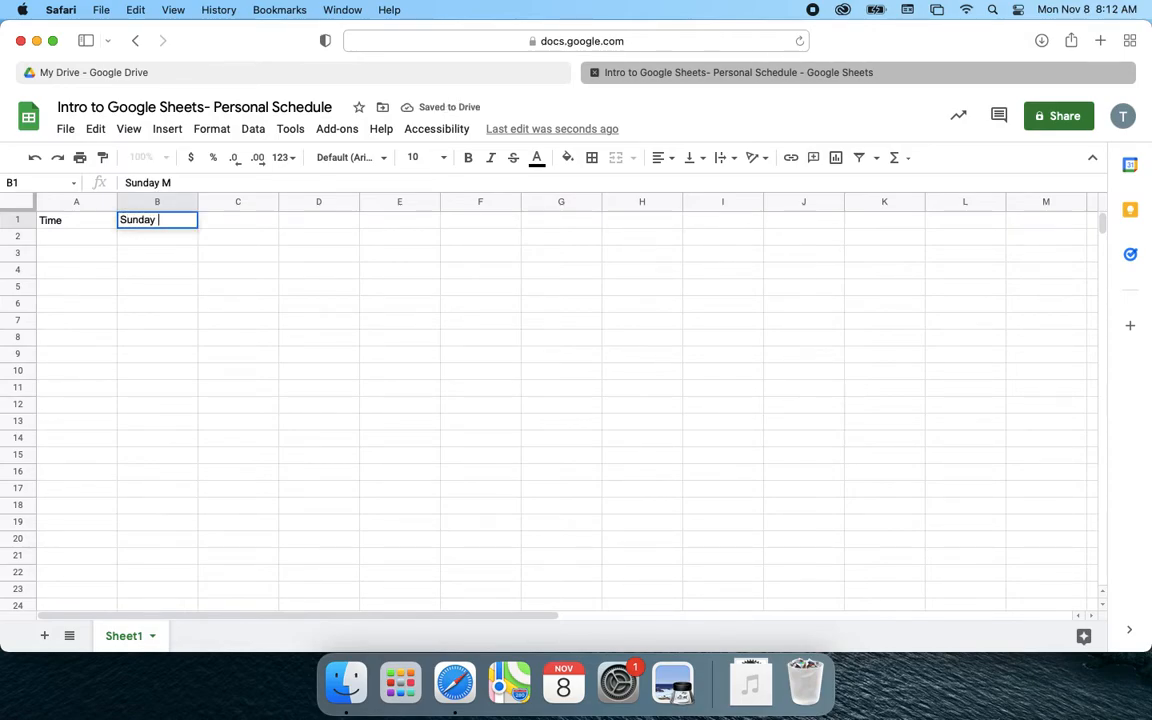
pyautogui.press('Tab')
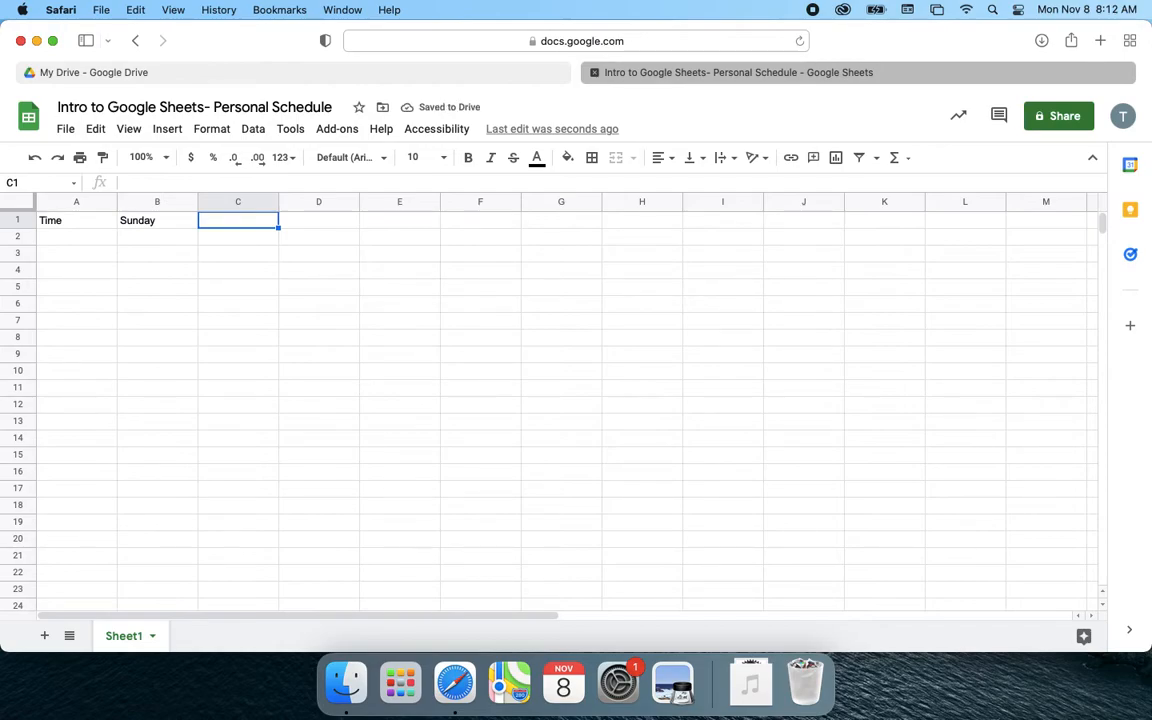
pyautogui.write('Monday')
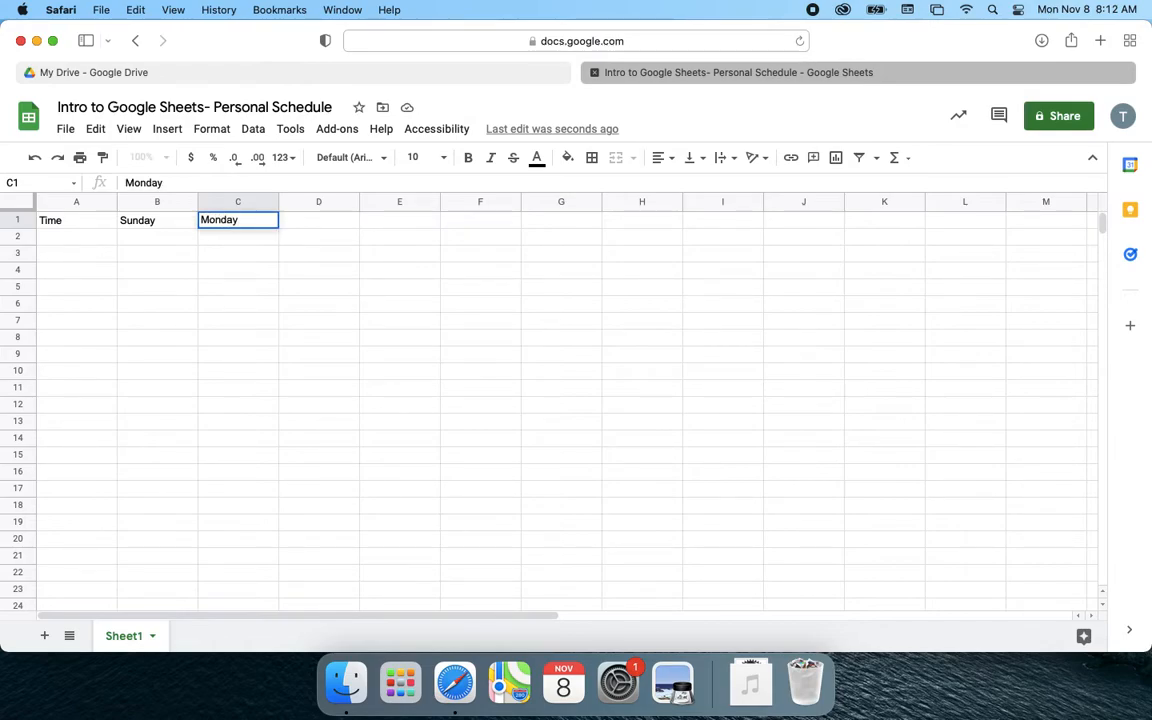
pyautogui.press('Tab')
pyautogui.write('Tuesday')
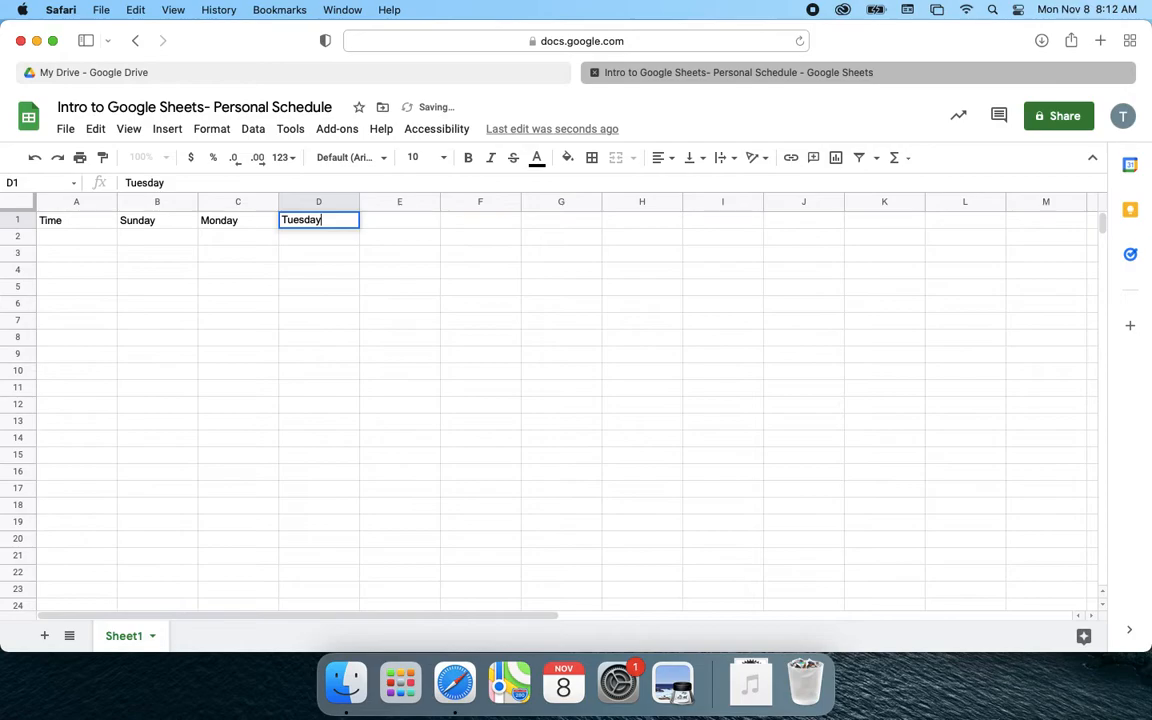
pyautogui.press('Tab')
pyautogui.write('Wednesday')
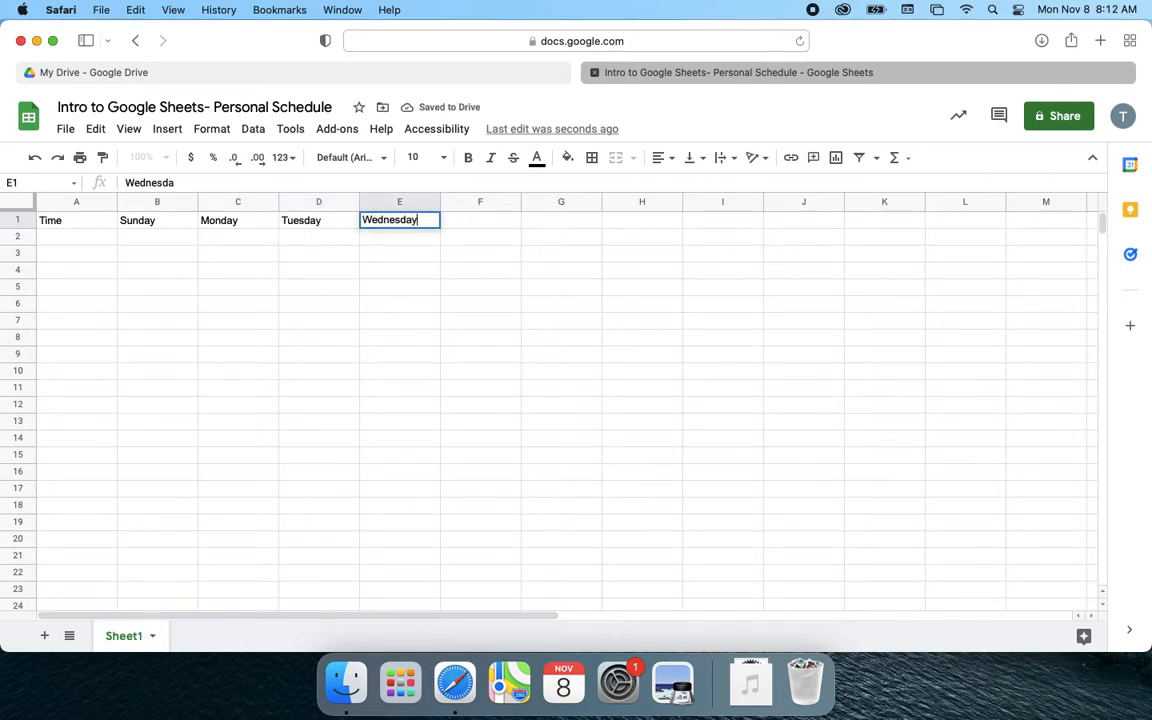
pyautogui.press('Tab')
pyautogui.write('Thursday')
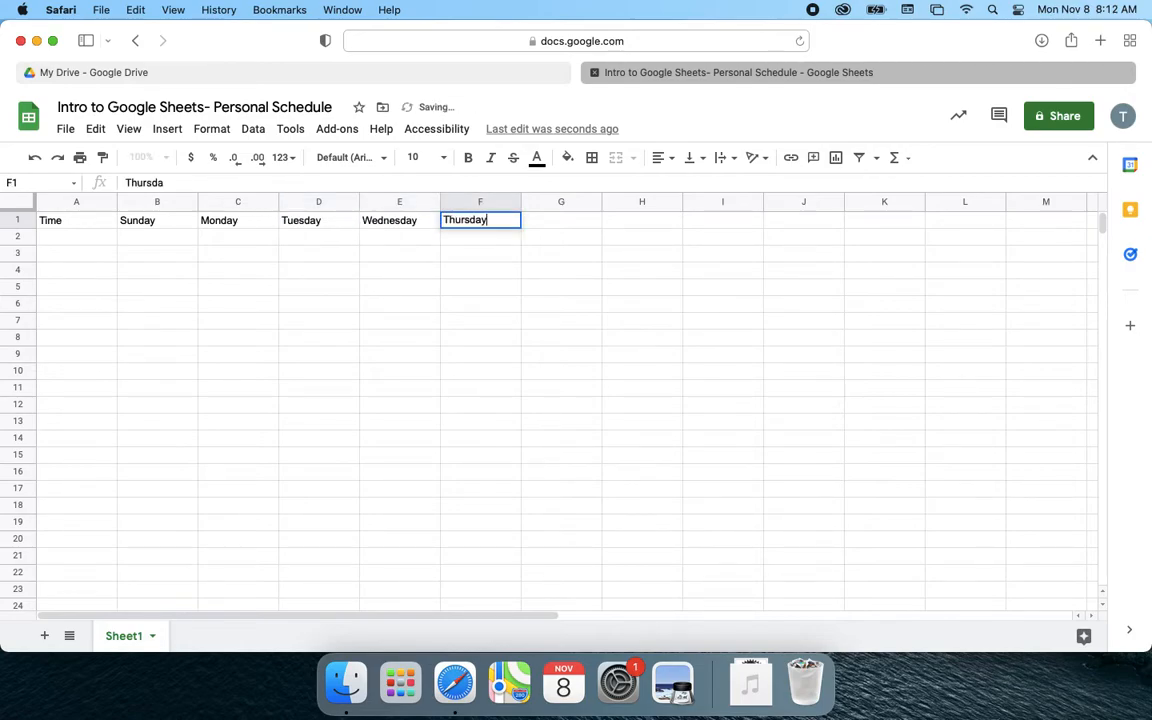
pyautogui.press('Tab')
pyautogui.write('Friday')
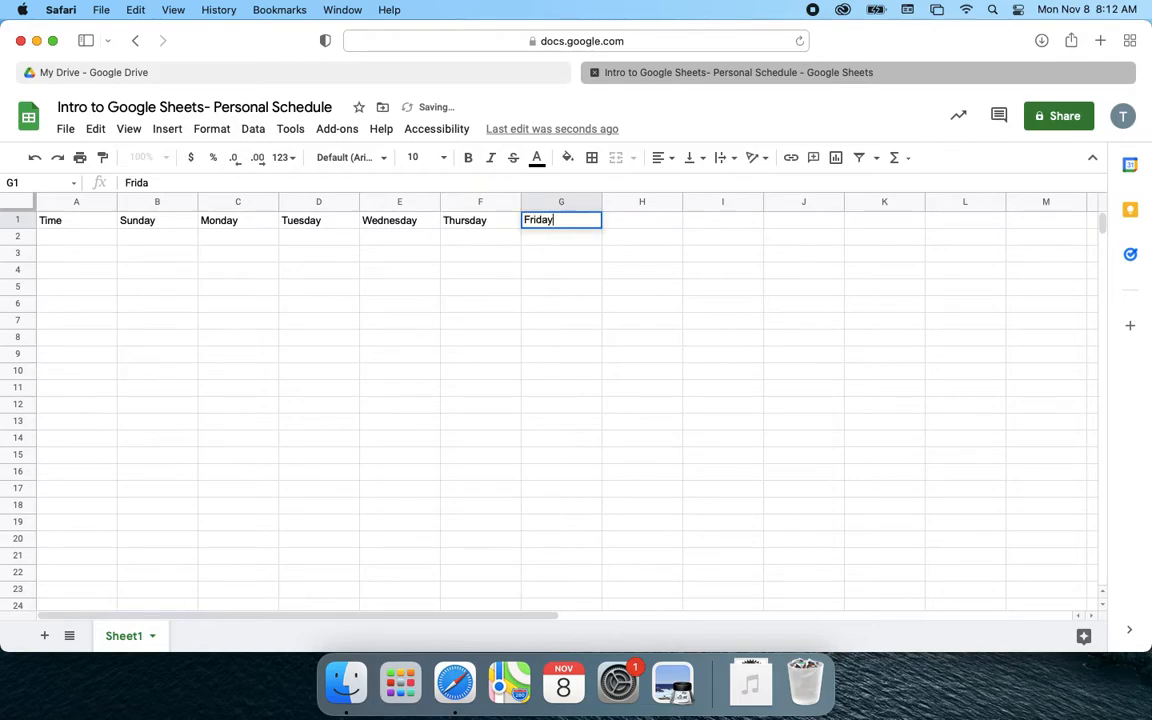
pyautogui.press('Tab')
pyautogui.write('Saturday')
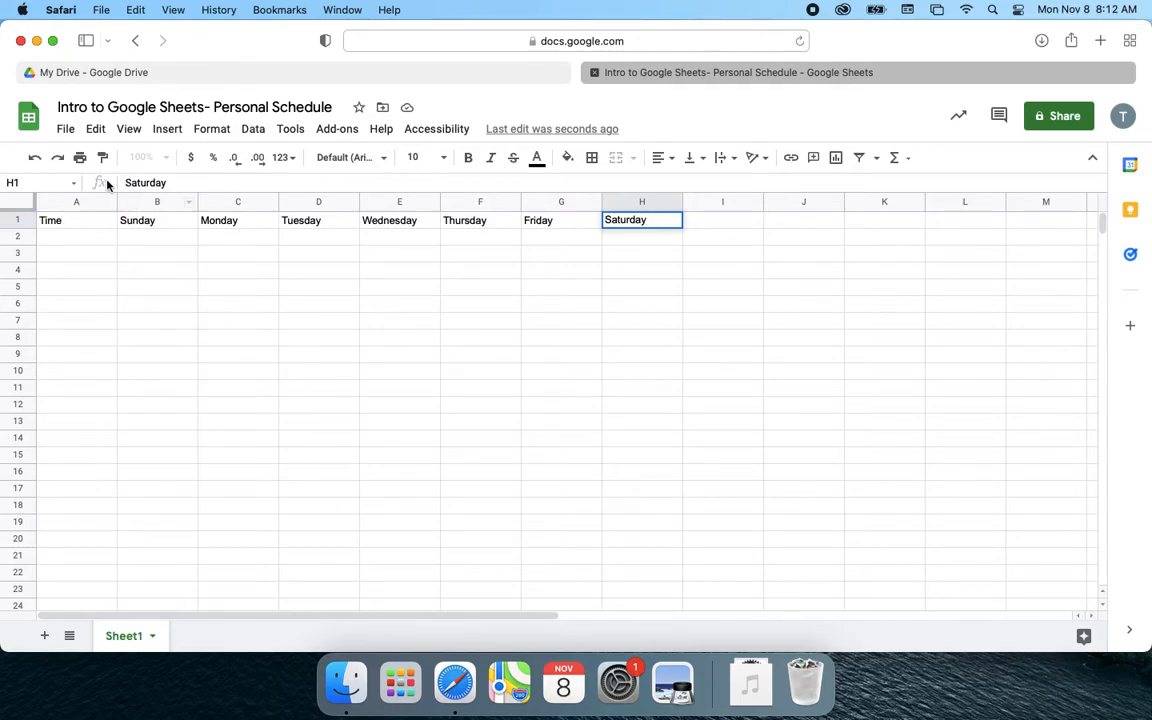
# Enter the first two schedule times under the Time header: 6am in A2 and 7am in A3
pyautogui.click(71, 244)
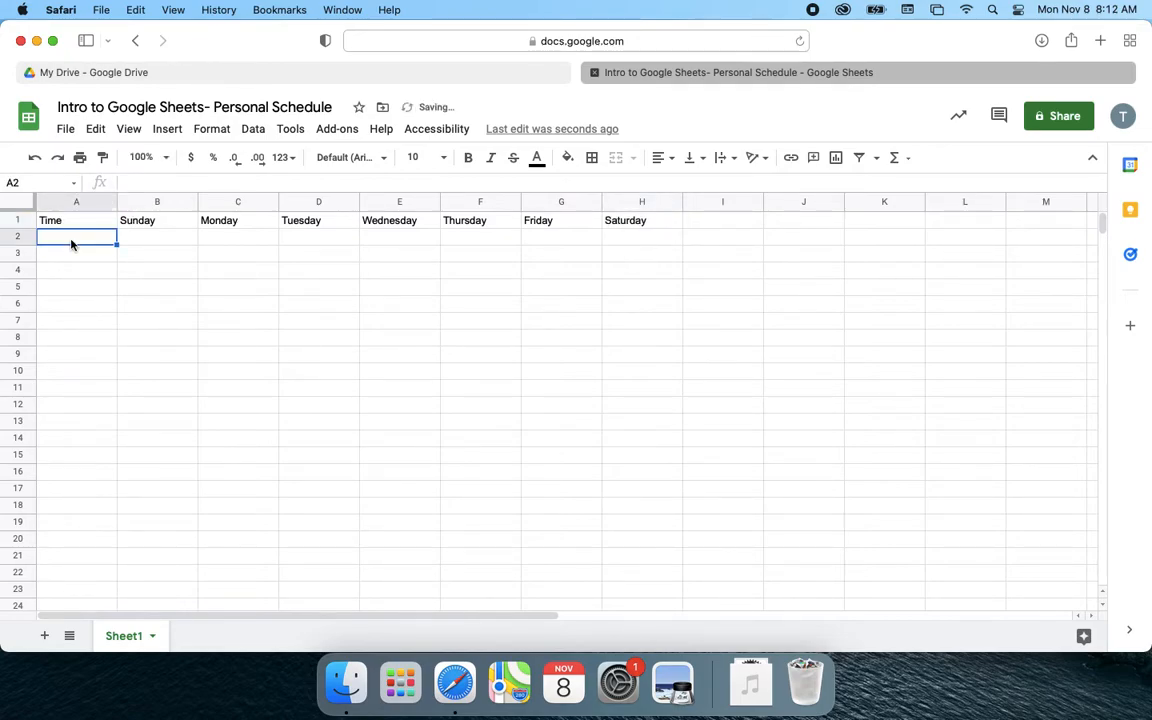
pyautogui.write('6')
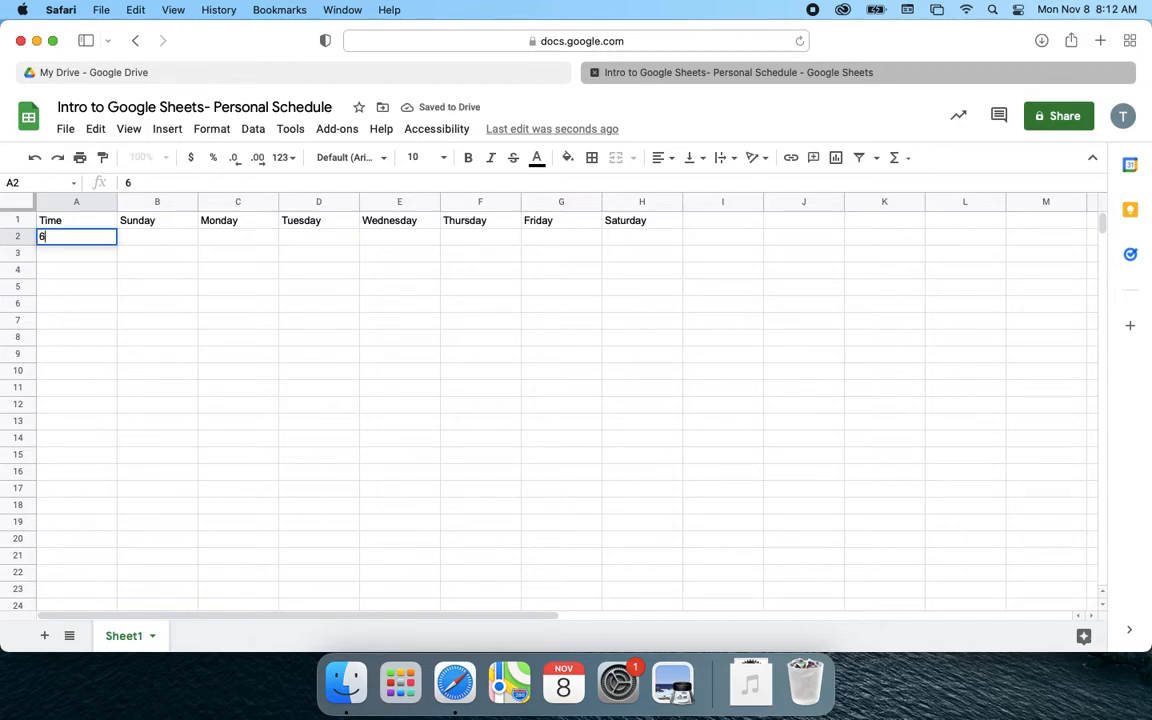
pyautogui.write('am')
pyautogui.press('Return')
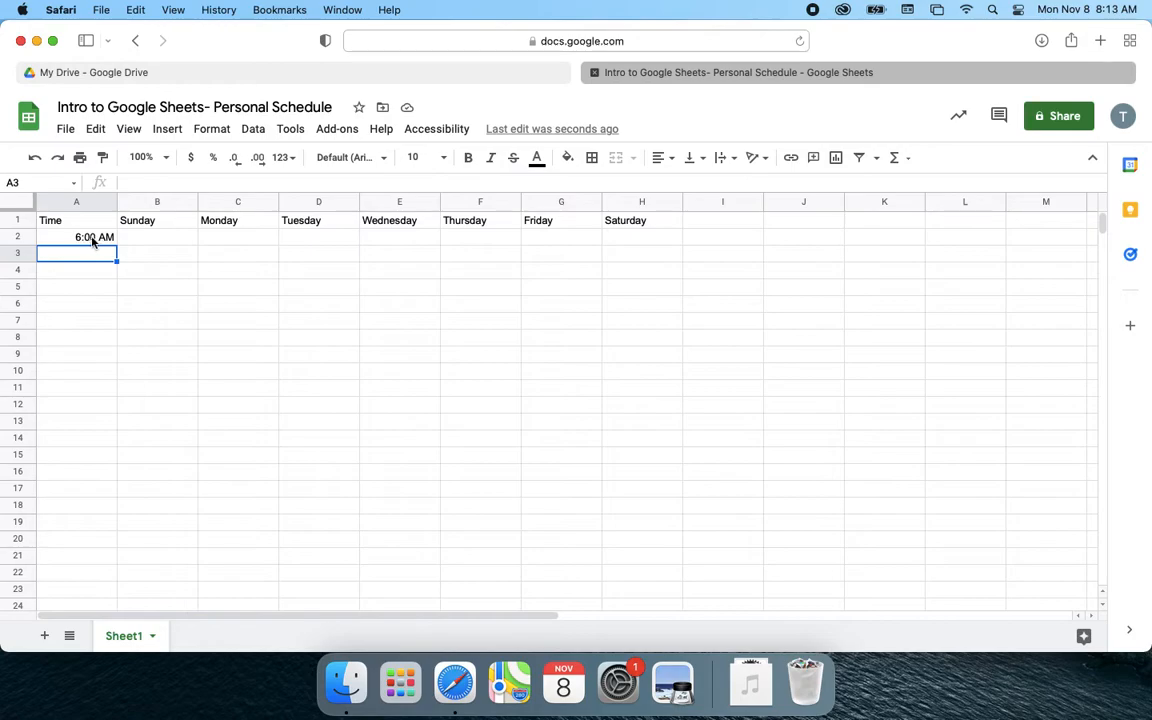
pyautogui.write('7am')
pyautogui.press('Return')
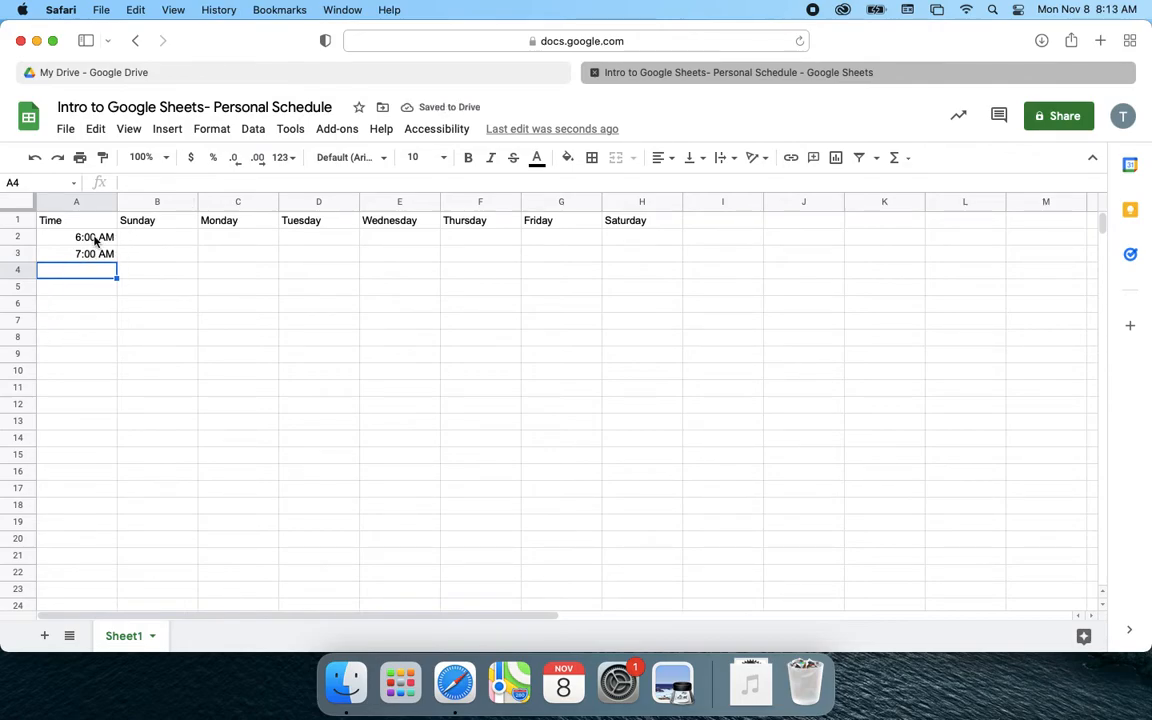
# Extend the hourly time series from A2:A3 down column A to 12:00 AM in A20
pyautogui.moveTo(95, 240); pyautogui.dragTo(95, 254)
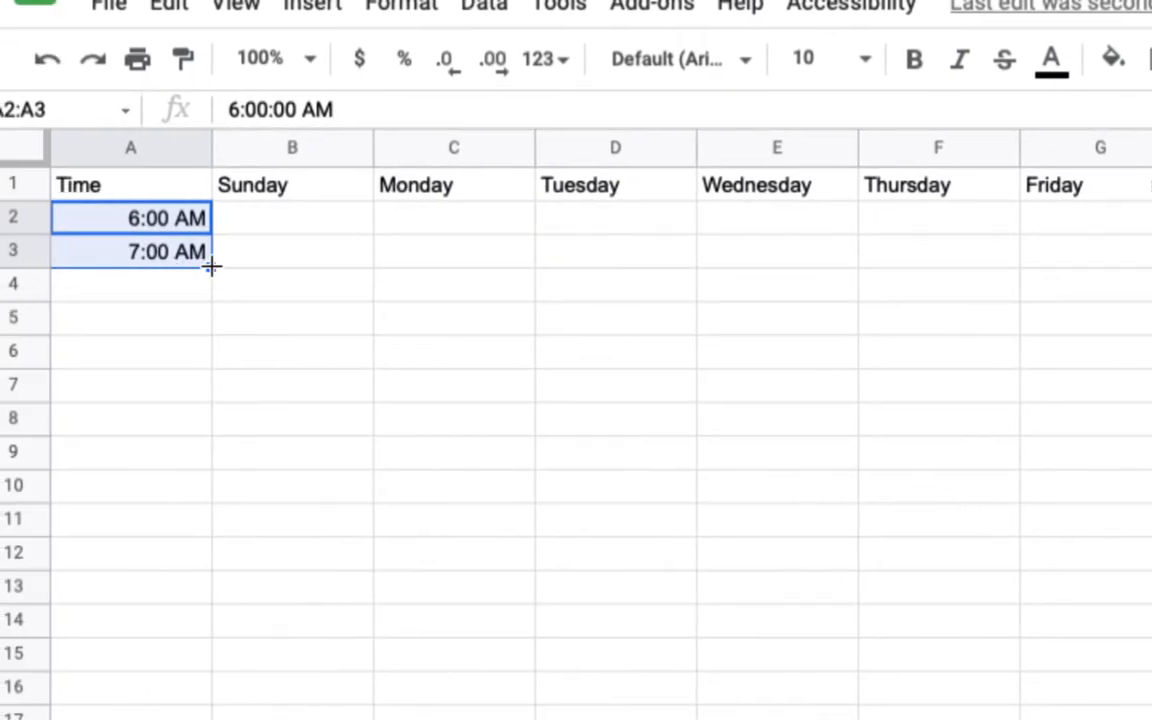
pyautogui.moveTo(211, 266); pyautogui.dragTo(213, 432)
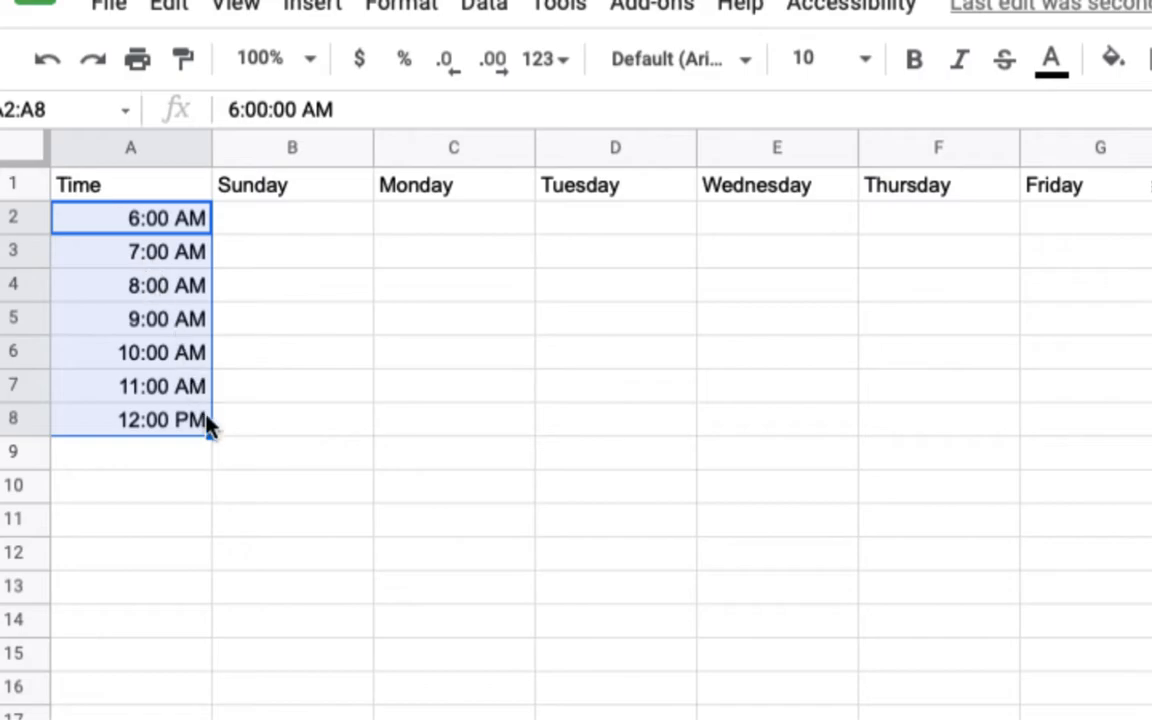
pyautogui.moveTo(211, 433); pyautogui.dragTo(221, 690)
pyautogui.scroll(-5, 221, 694)
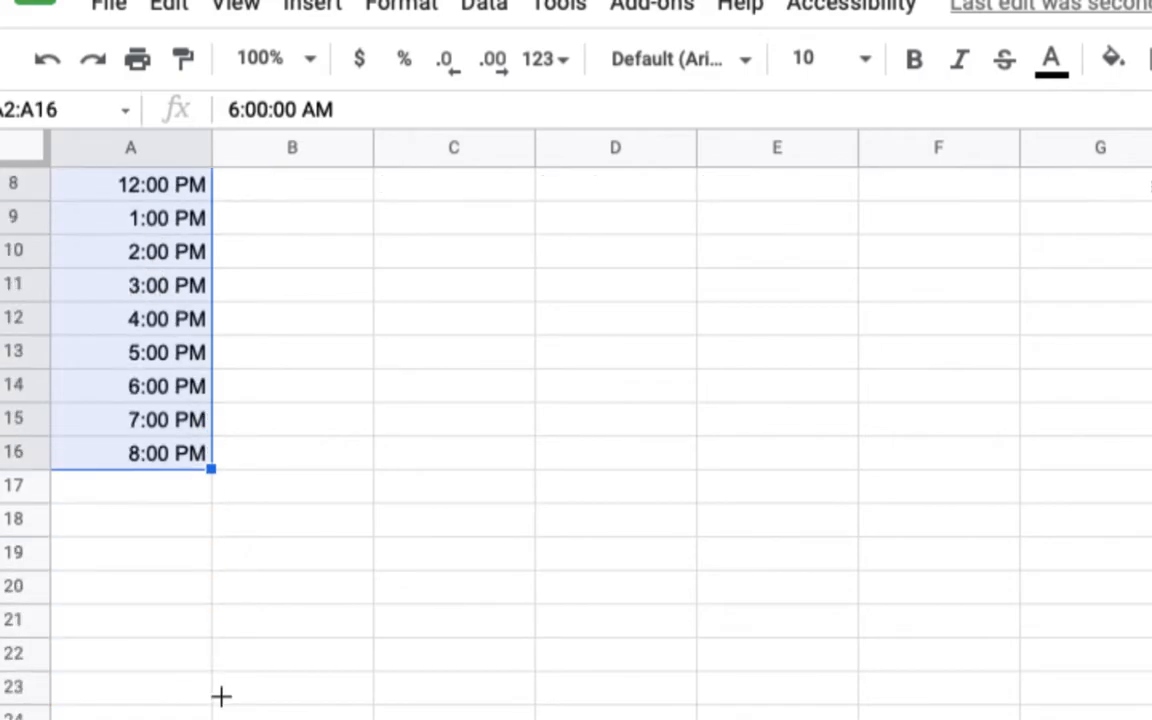
pyautogui.moveTo(209, 469); pyautogui.dragTo(213, 586)
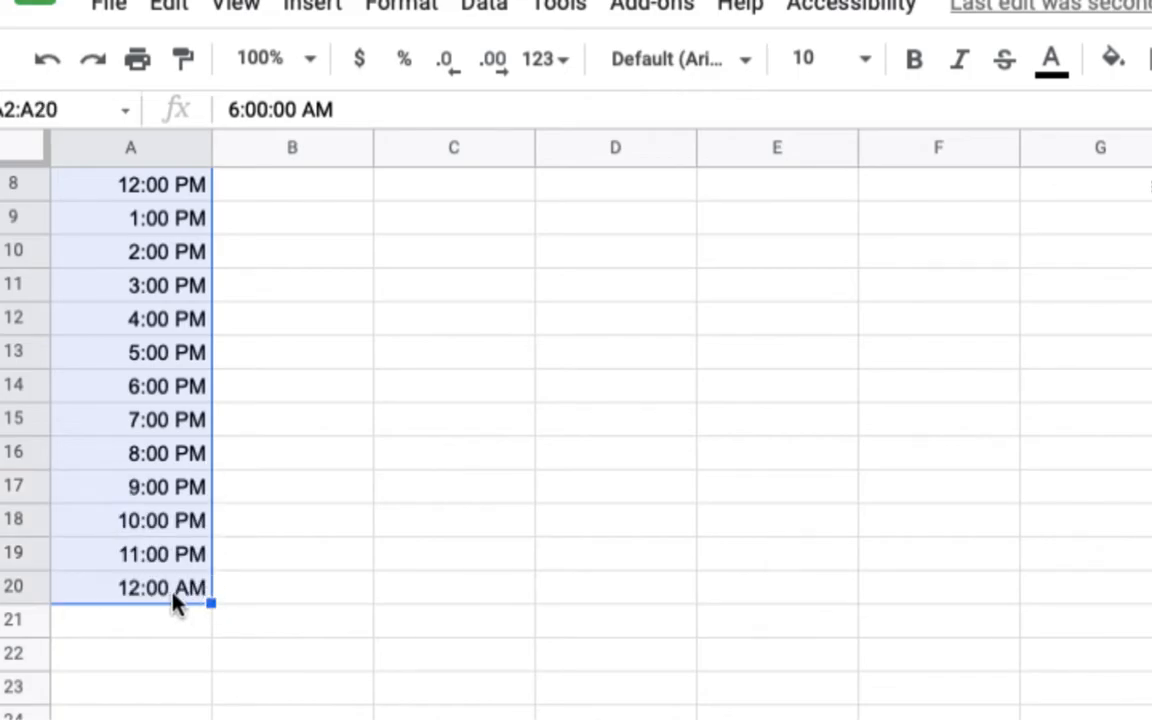
pyautogui.scroll(5, 175, 563)
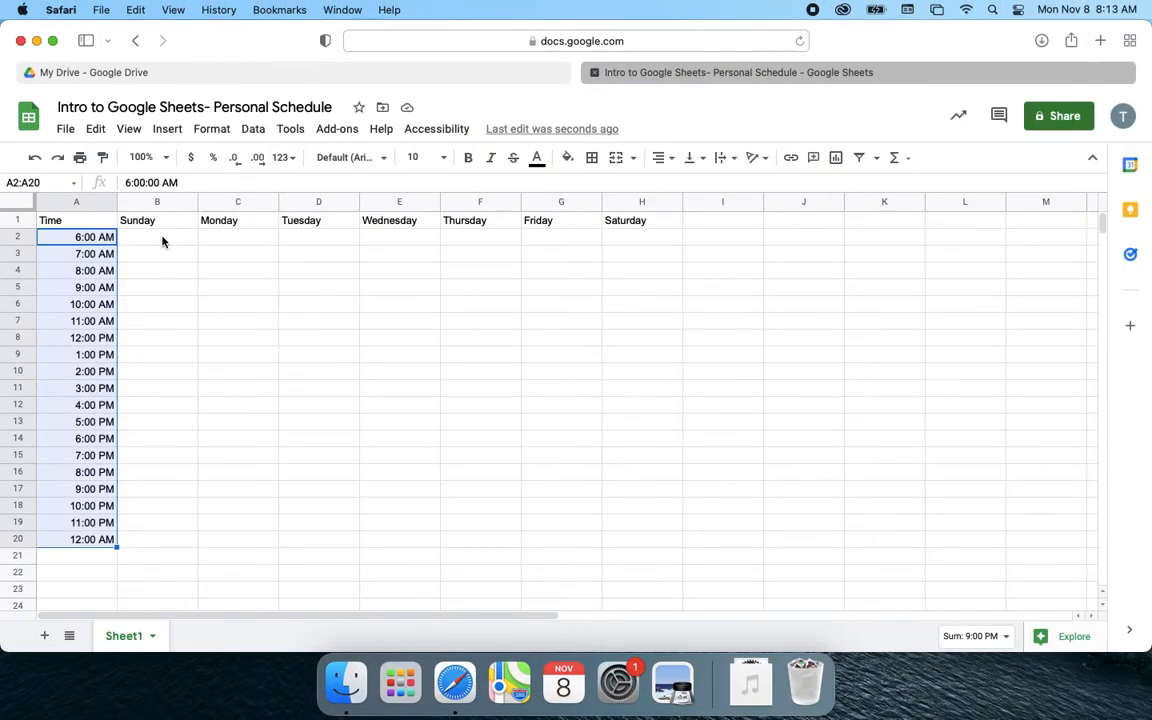
# Enter Sunday's early activities: Sleep in B2 and B3, Get Up in B4 and Eat breafast in B5
pyautogui.click(163, 241)
pyautogui.write('Sleep')
pyautogui.press('Return')
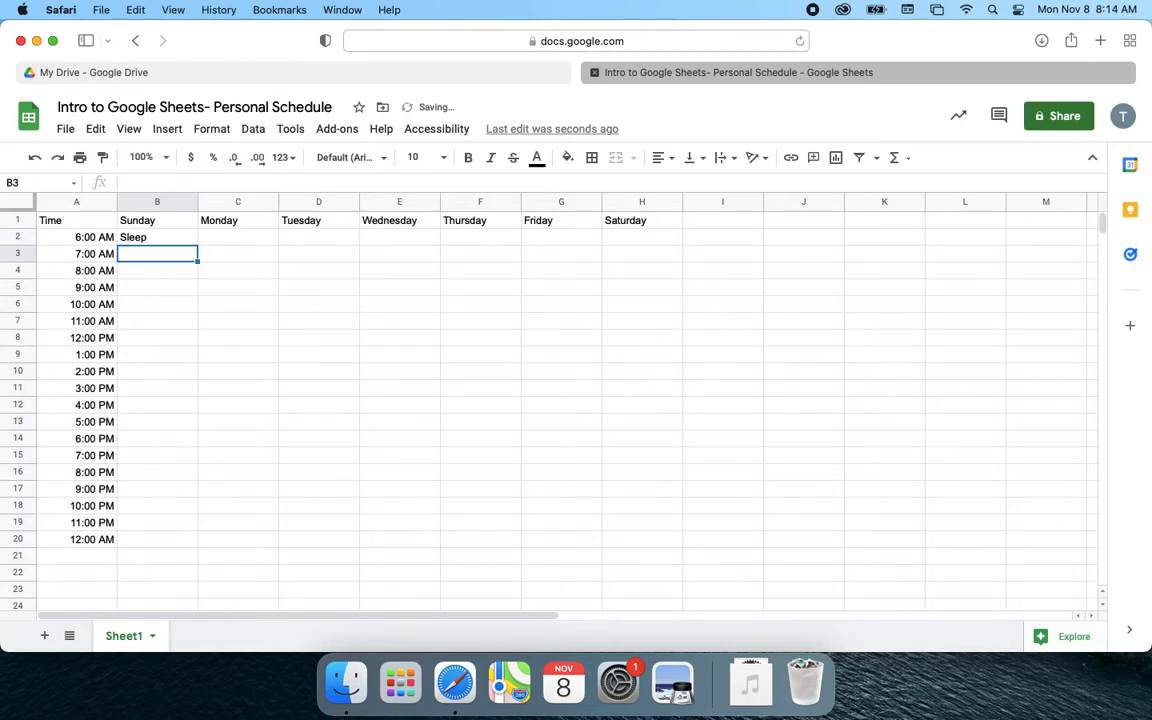
pyautogui.write('Sleep')
pyautogui.press('Return')
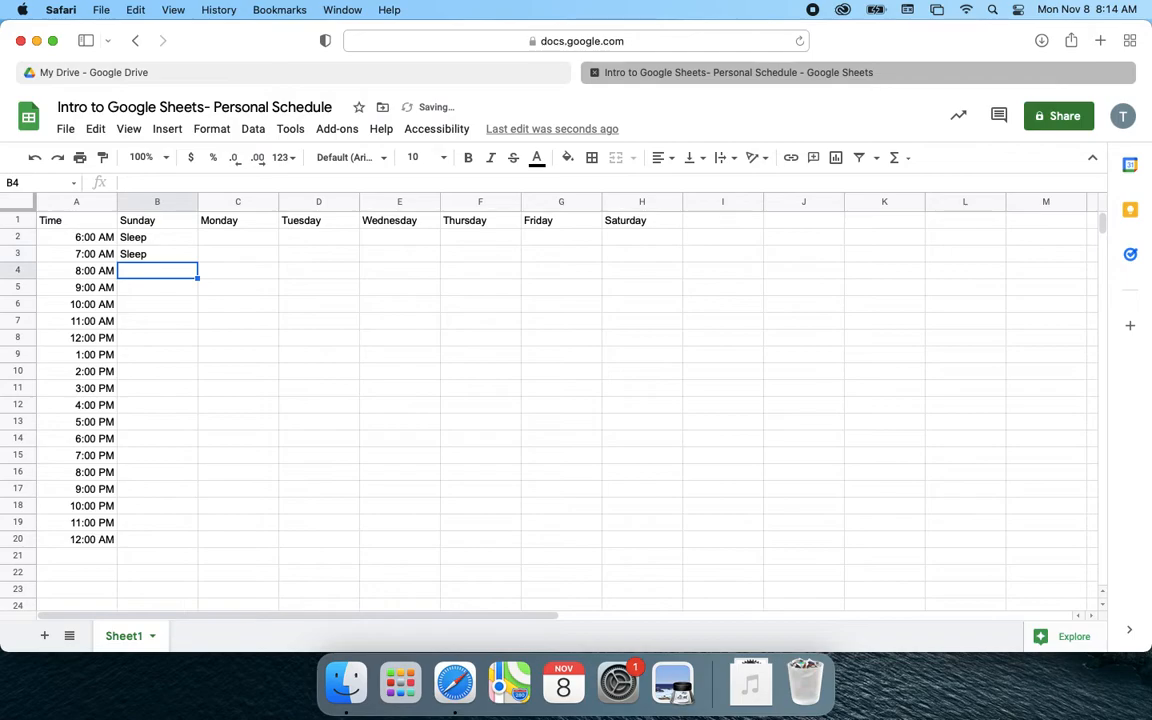
pyautogui.write('Get Up')
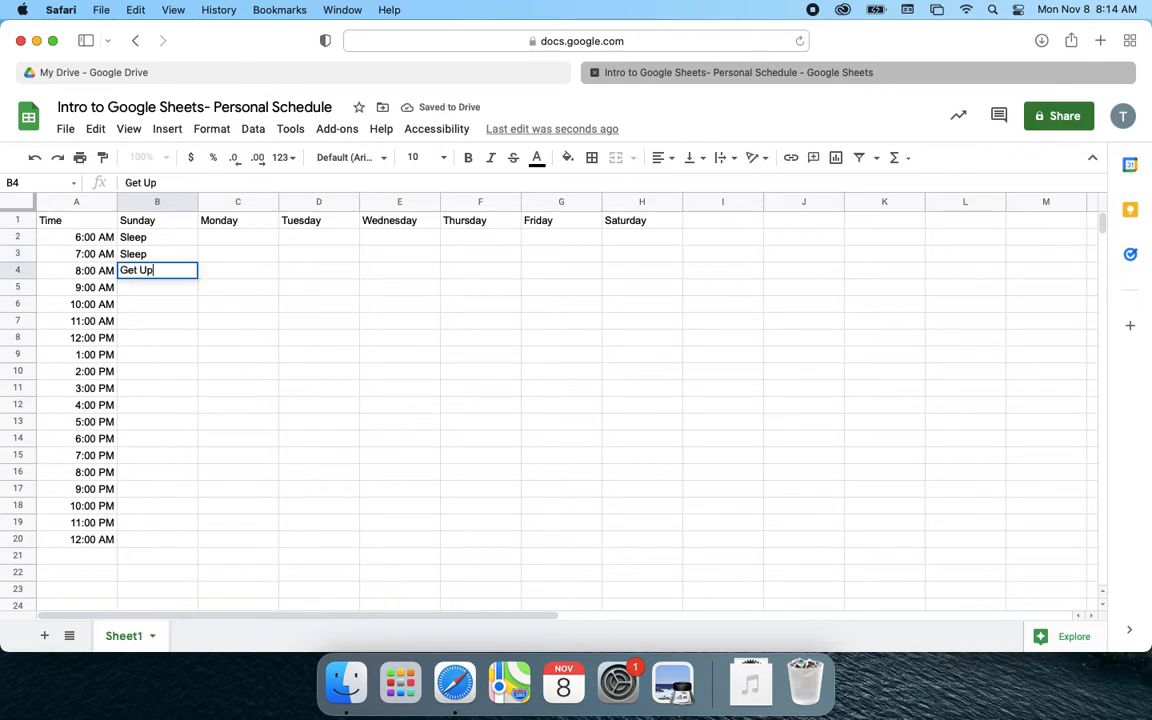
pyautogui.press('Return')
pyautogui.write('Eat brek')
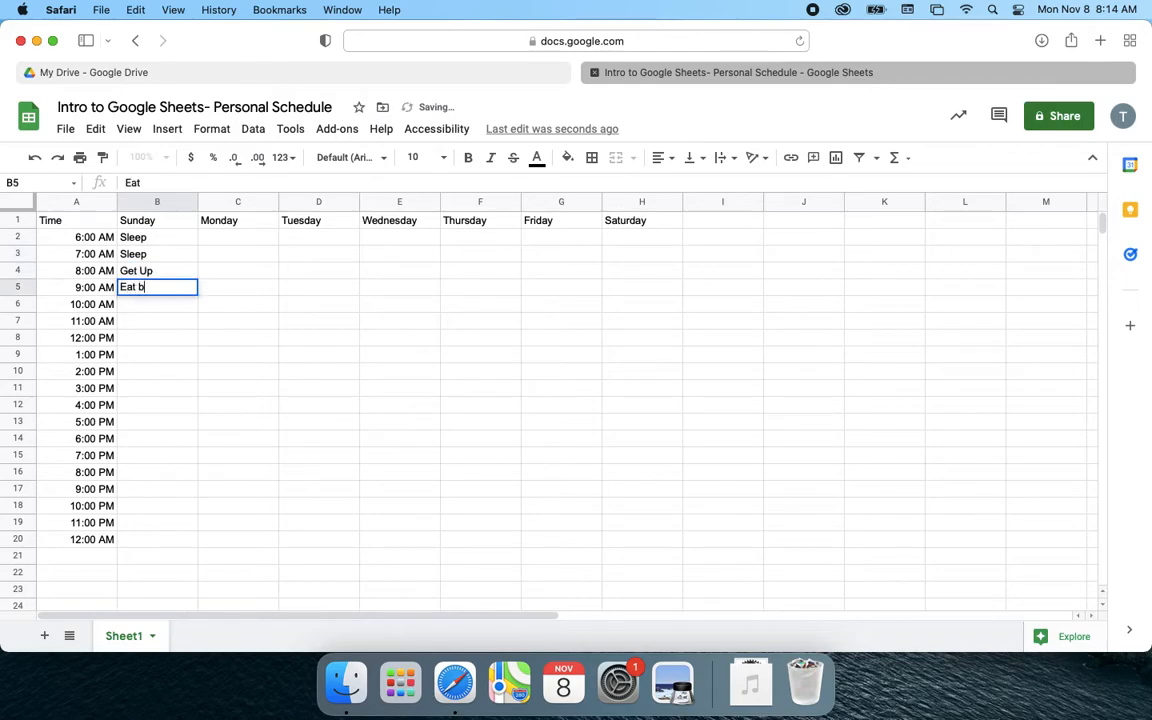
pyautogui.press('BackSpace')
pyautogui.write('afast')
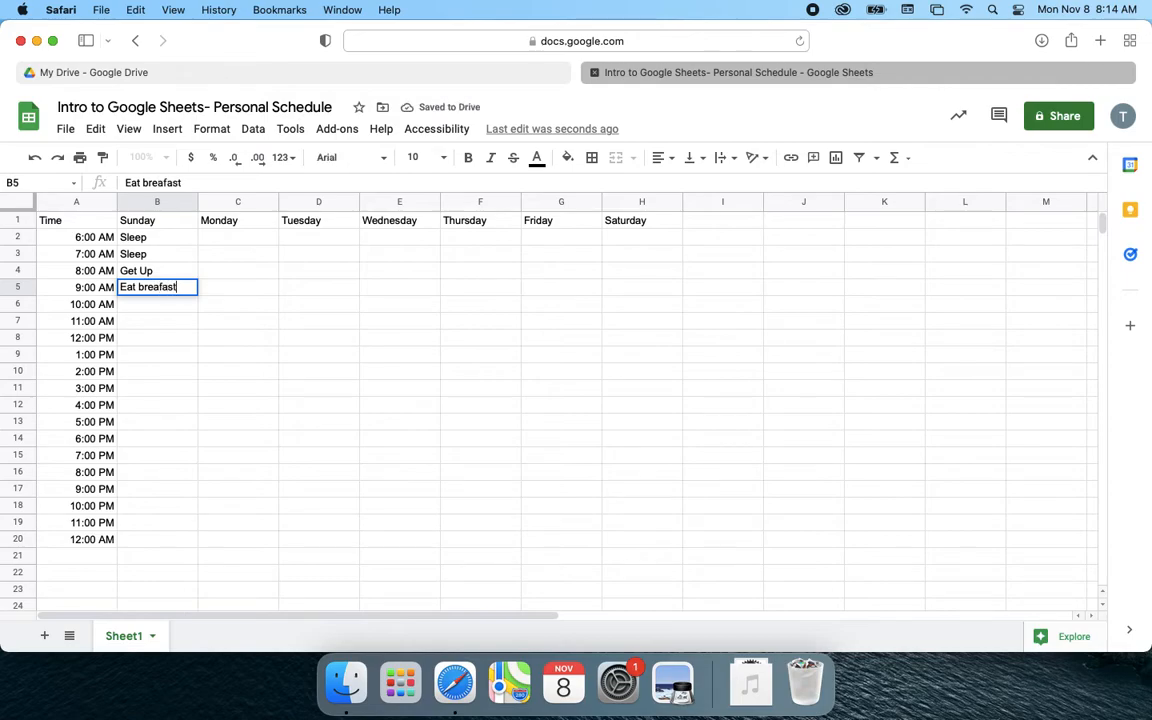
pyautogui.press('Return')
# Enter Sunday's 10 and 11 AM activities: Go to church in B6 and Church in B7
pyautogui.write('GO')
pyautogui.press('BackSpace')
pyautogui.write('ot')
pyautogui.press('BackSpace')
pyautogui.write('to church')
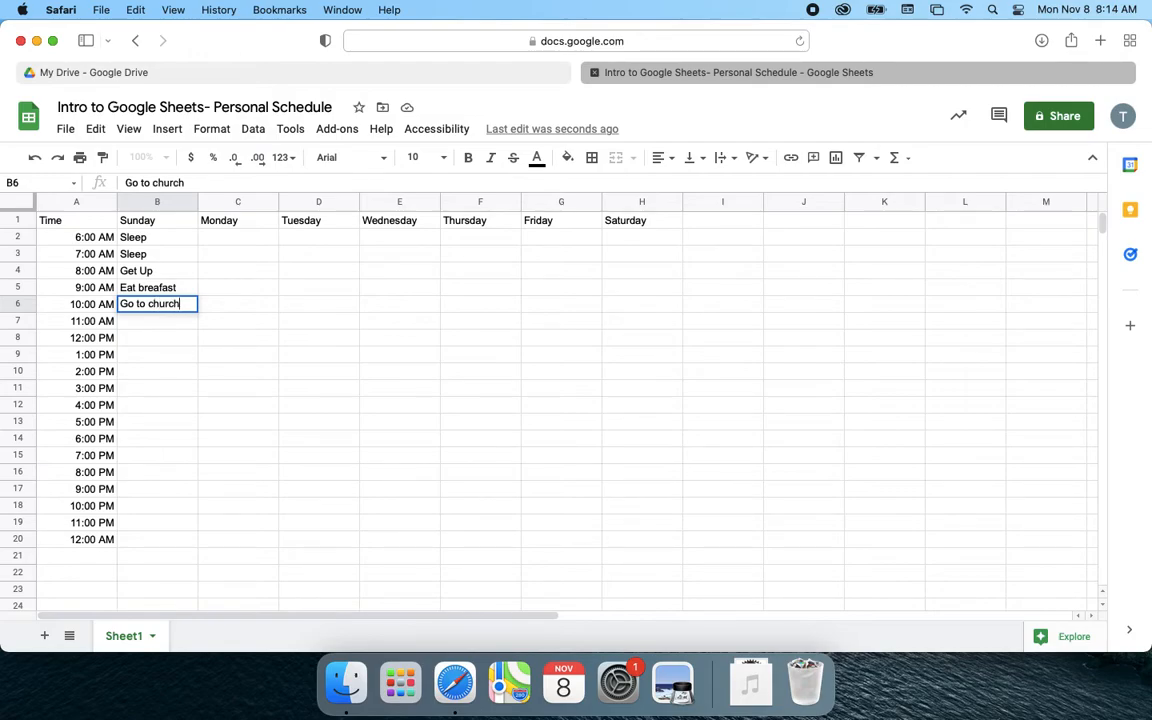
pyautogui.press('Return')
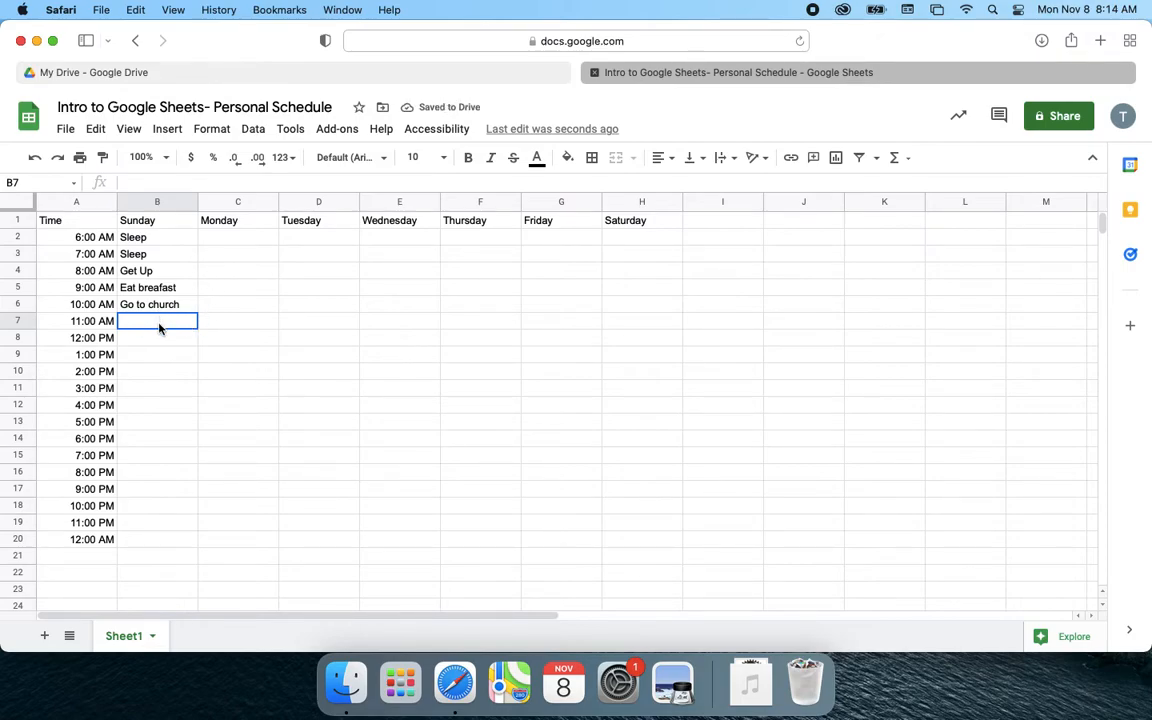
pyautogui.write('urch')
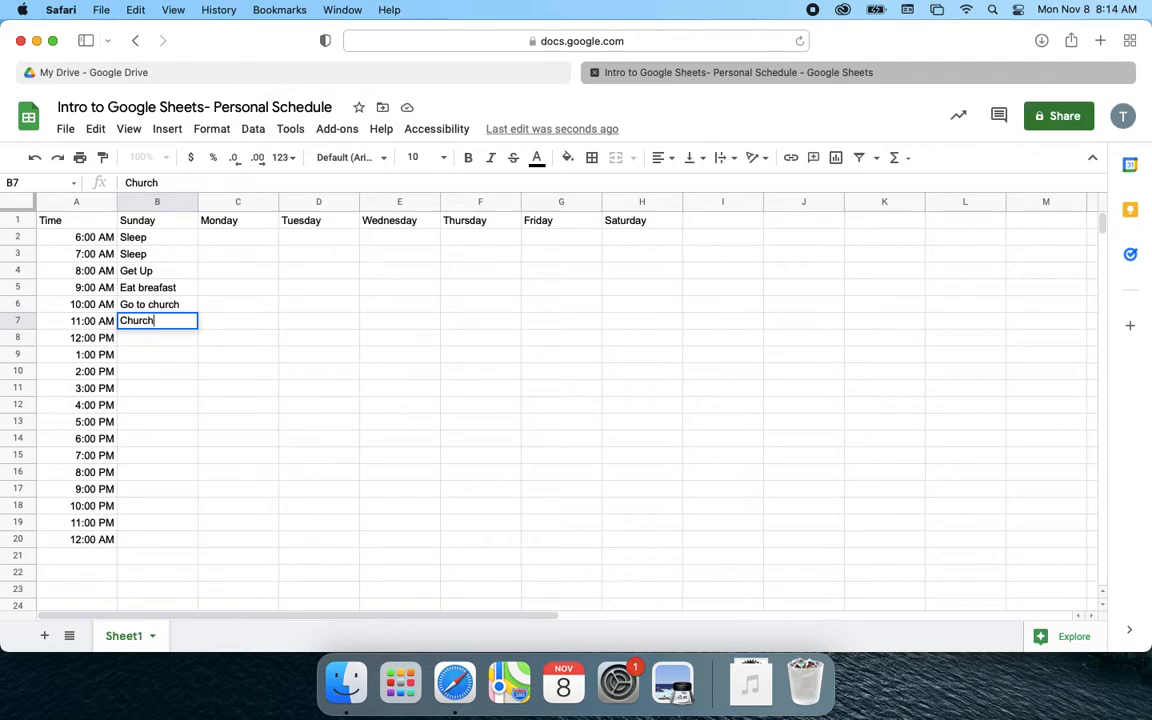
pyautogui.press('Return')
# Enter Sunday's midday activities: Home in B8 for 12:00 PM and Lunch in B9 for 1:00 PM
pyautogui.write('LHome')
pyautogui.press('Return')
pyautogui.write('Lucn')
pyautogui.press('BackSpace')
pyautogui.press('BackSpace')
pyautogui.write('nch')
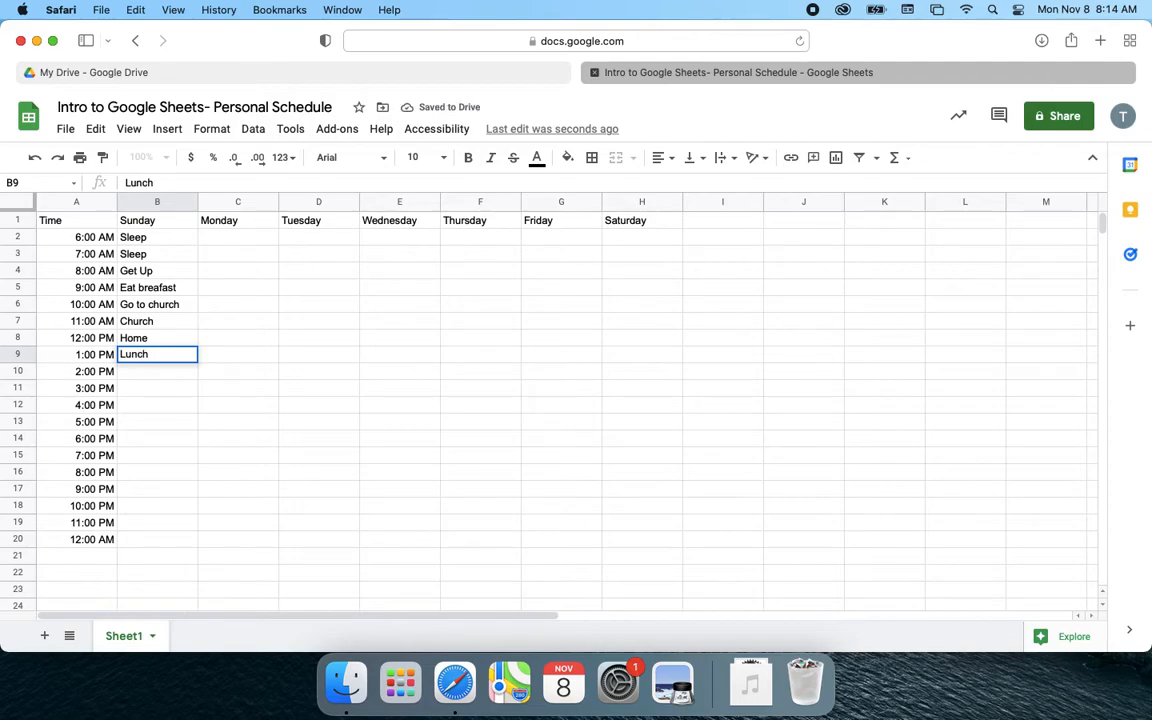
pyautogui.press('Return')
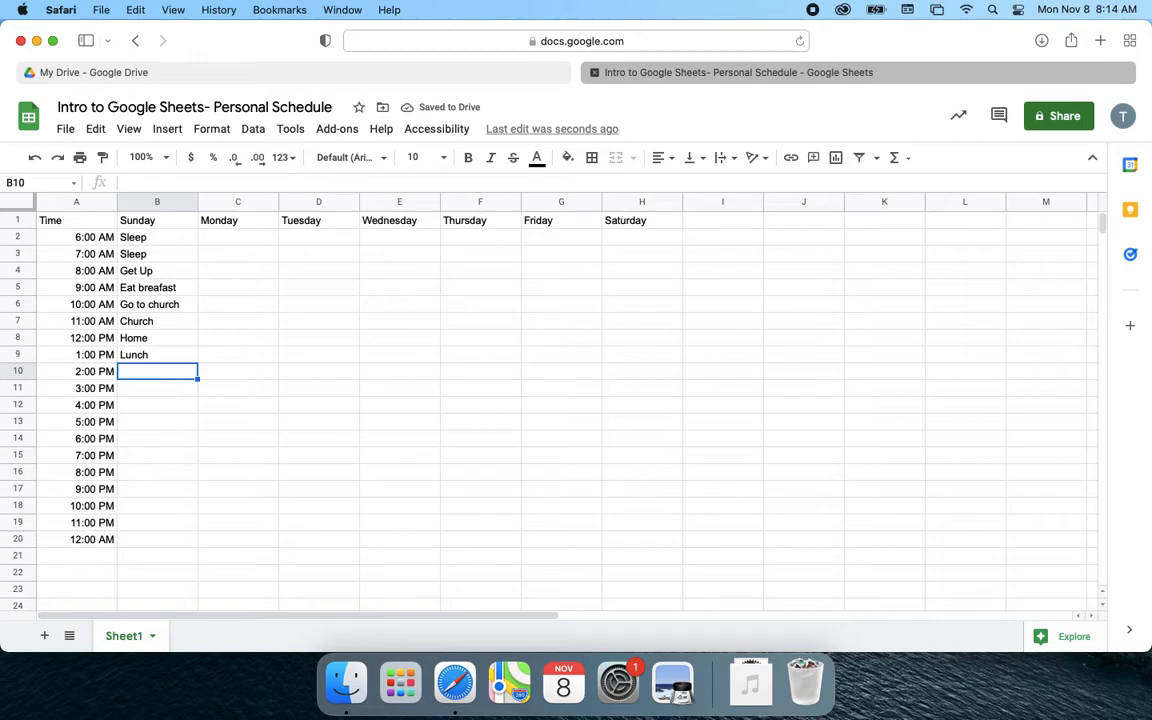
# Enter Work outside in B10 and fill it down to B14, covering Sunday 2:00 PM to 6:00 PM
pyautogui.write('Work outside')
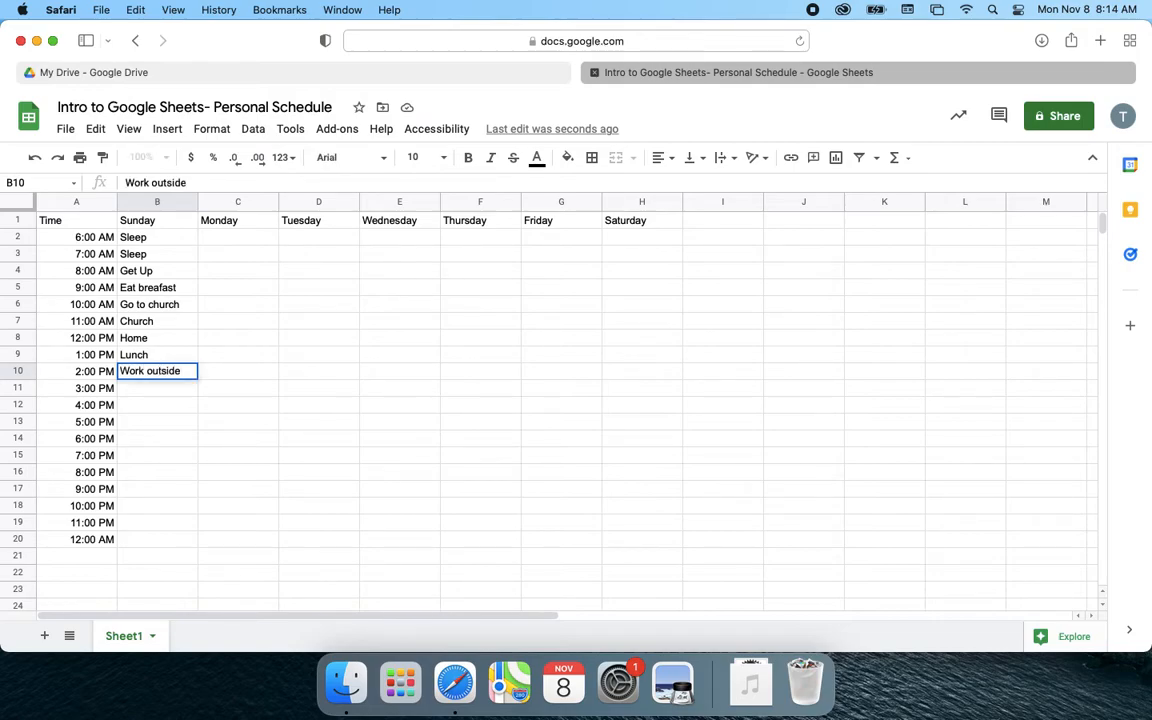
pyautogui.click(170, 355)
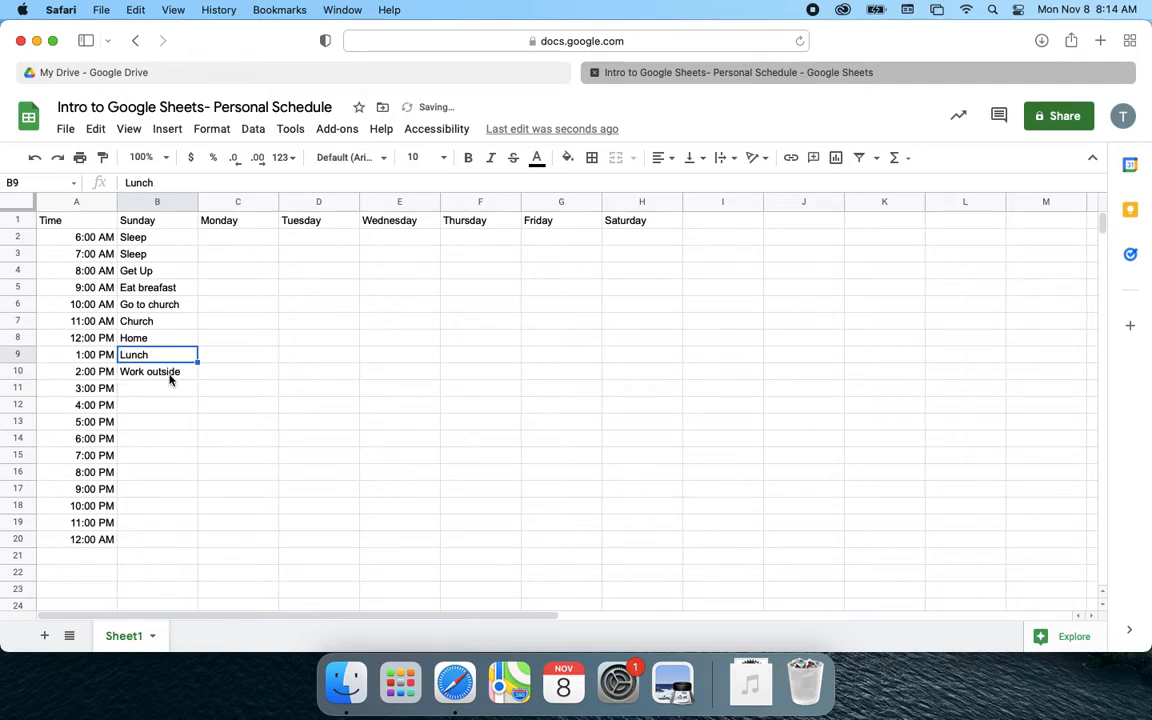
pyautogui.click(172, 374)
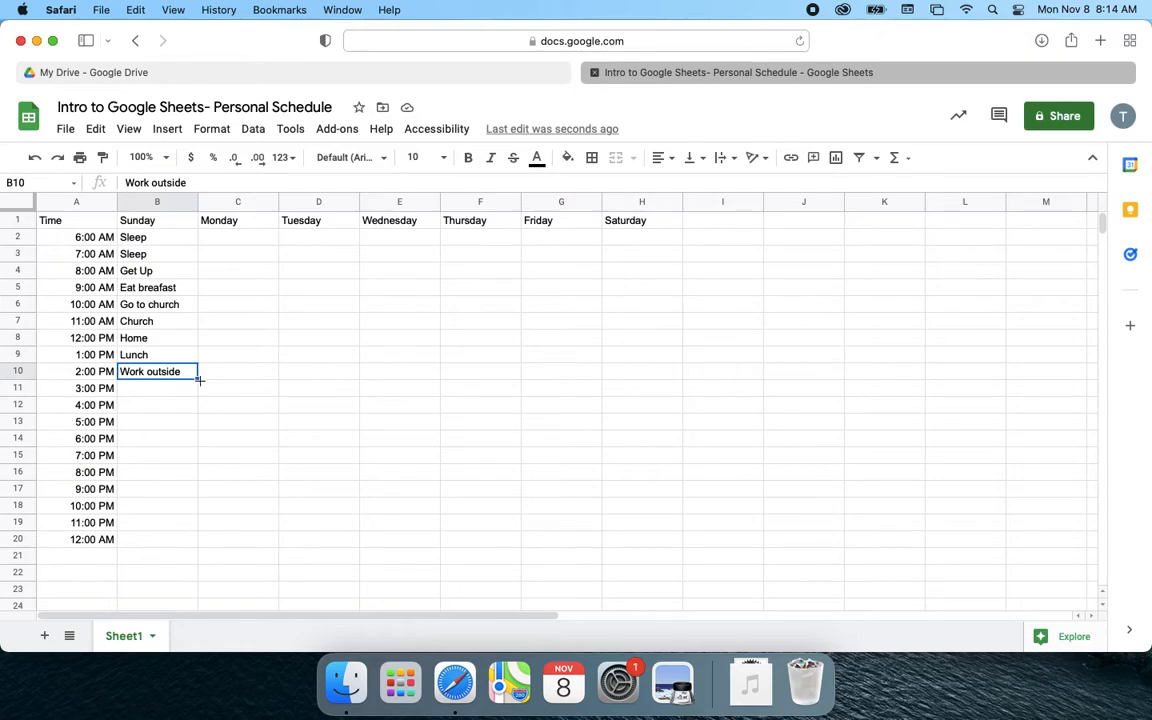
pyautogui.moveTo(198, 376); pyautogui.dragTo(198, 438)
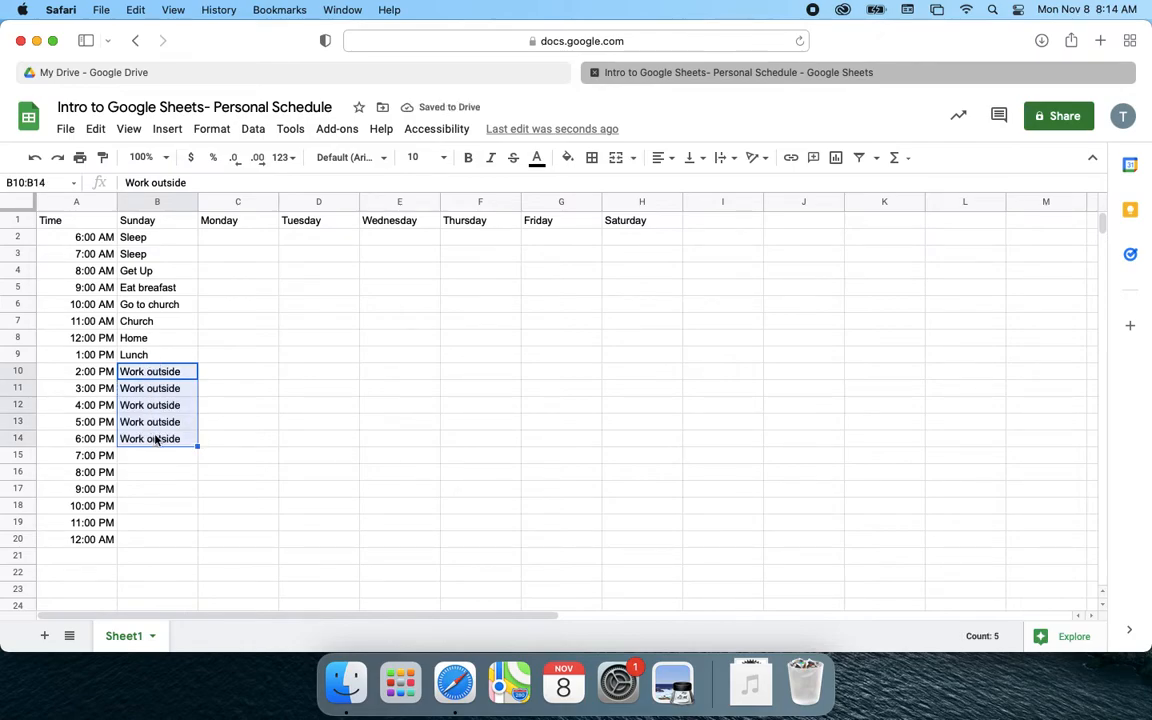
# Enter Sunday's evening activities: Dinner in B15 and Relax in B16 and B17
pyautogui.click(141, 462)
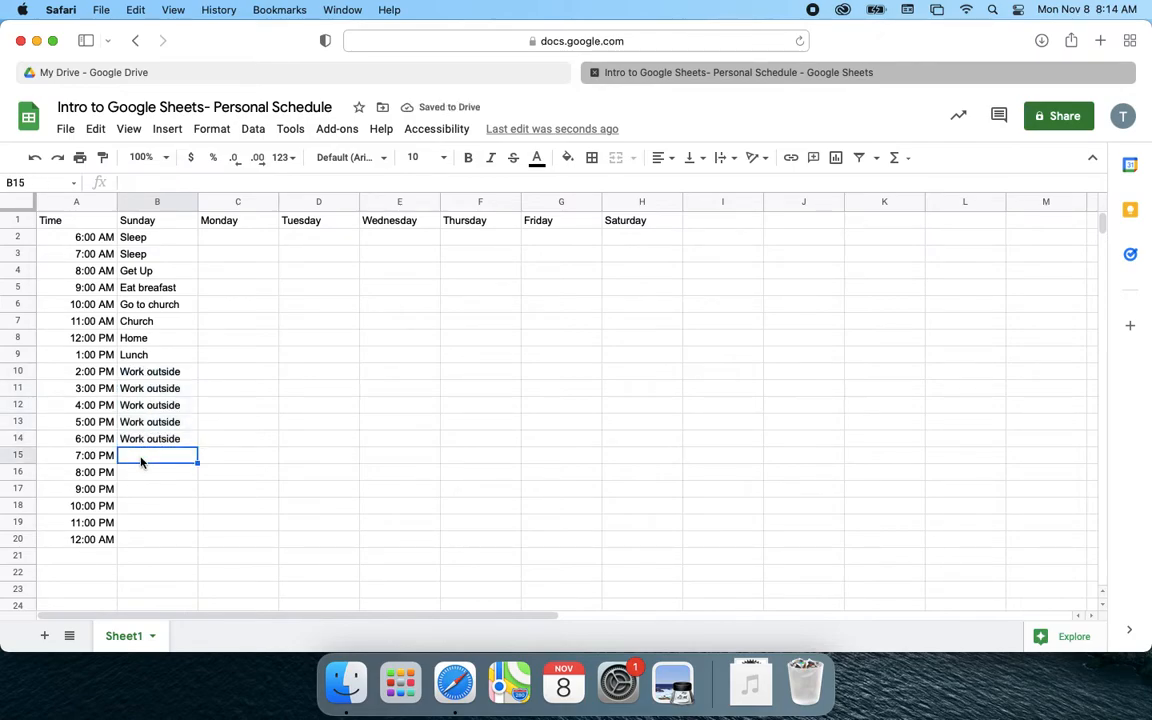
pyautogui.write('Dinner')
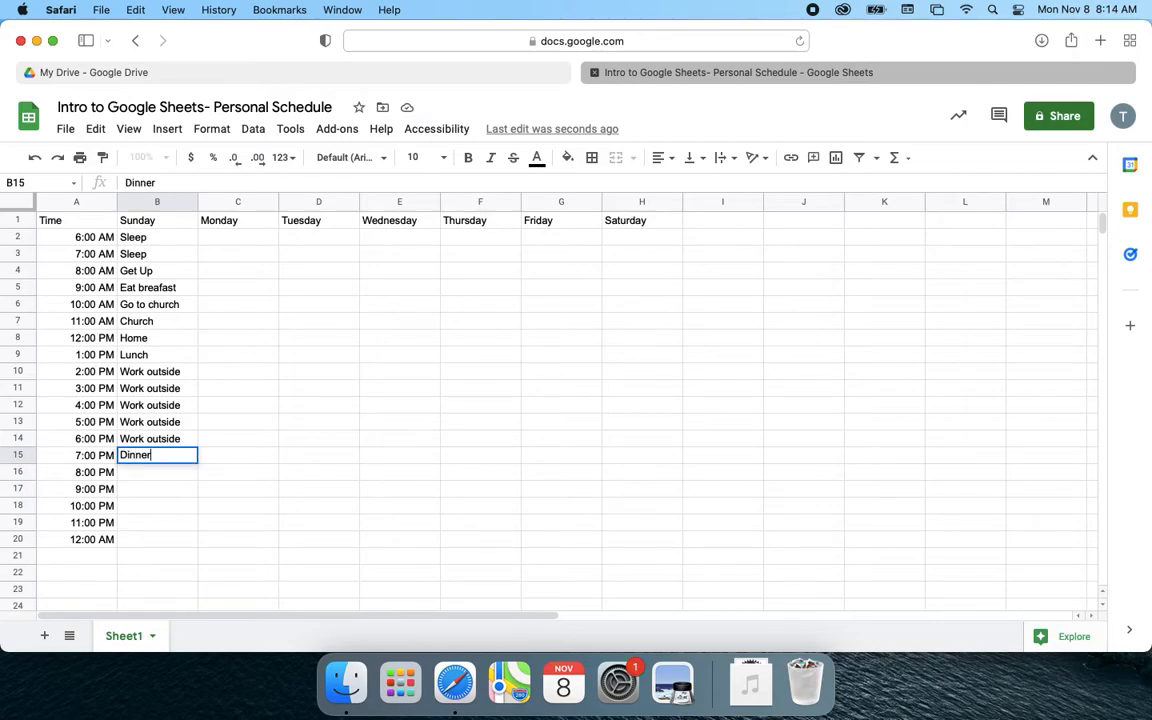
pyautogui.press('Return')
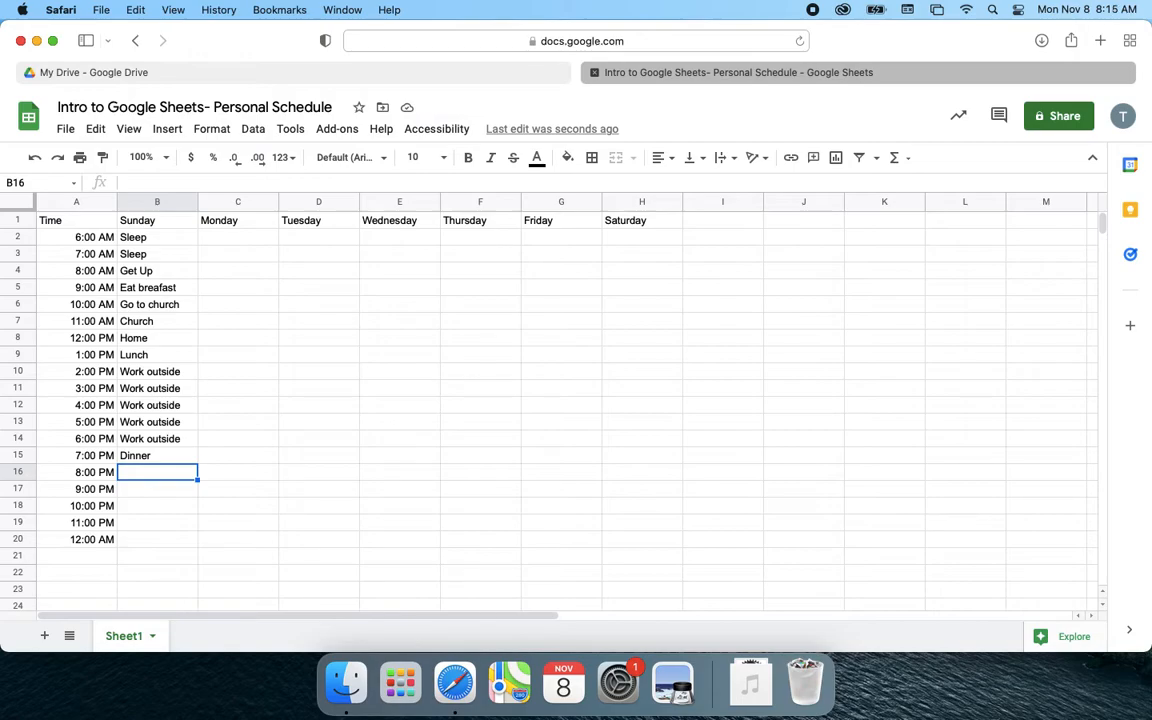
pyautogui.write('Relax')
pyautogui.press('Return')
pyautogui.write('R')
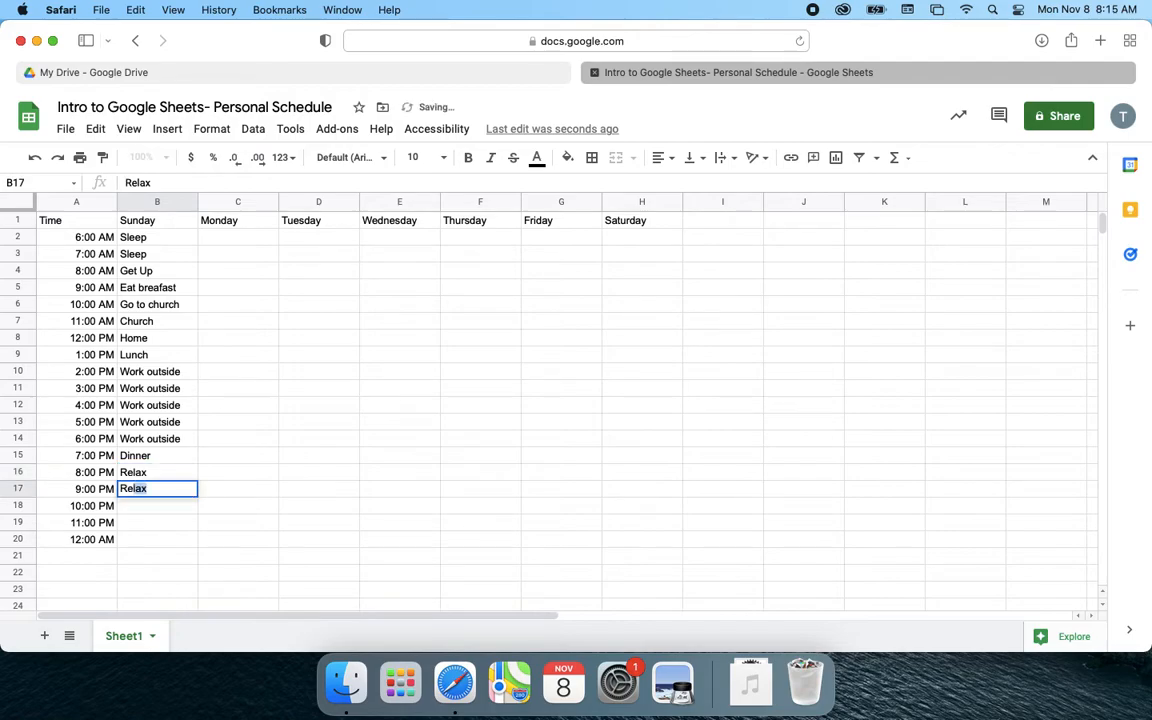
pyautogui.press('Tab')
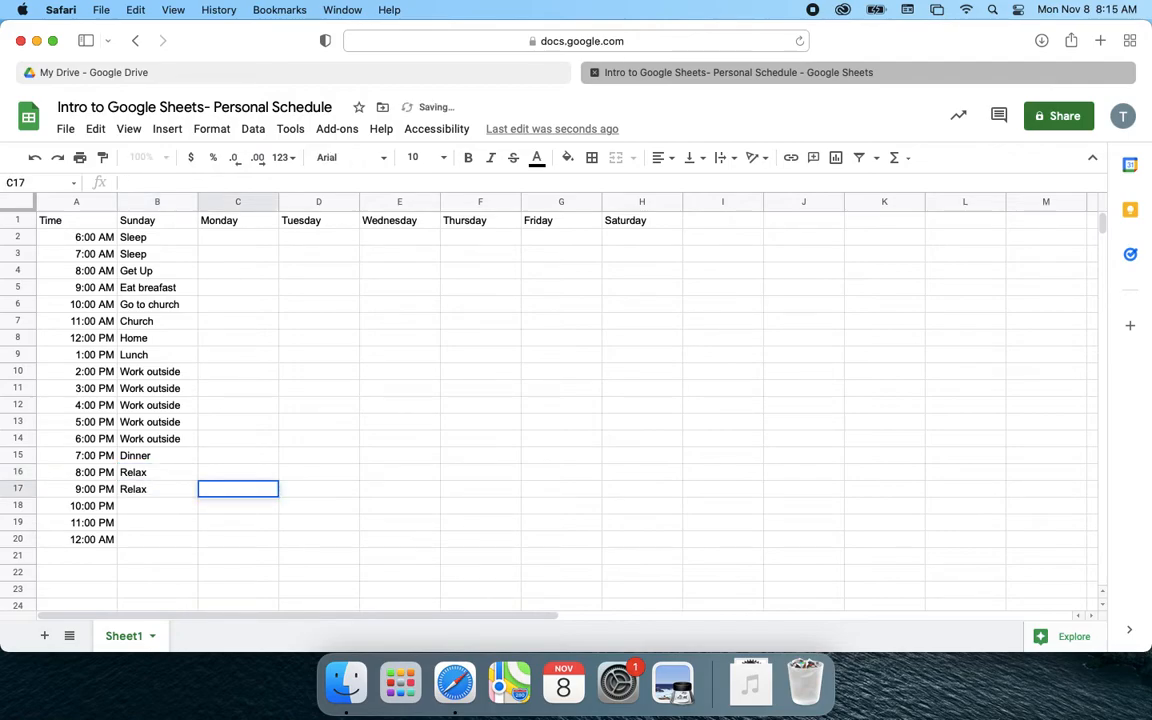
pyautogui.press('Return')
# Complete Sunday's schedule with Prepare for School in B18 and B19 and Go to bed in B20
pyautogui.write('Prepare for')
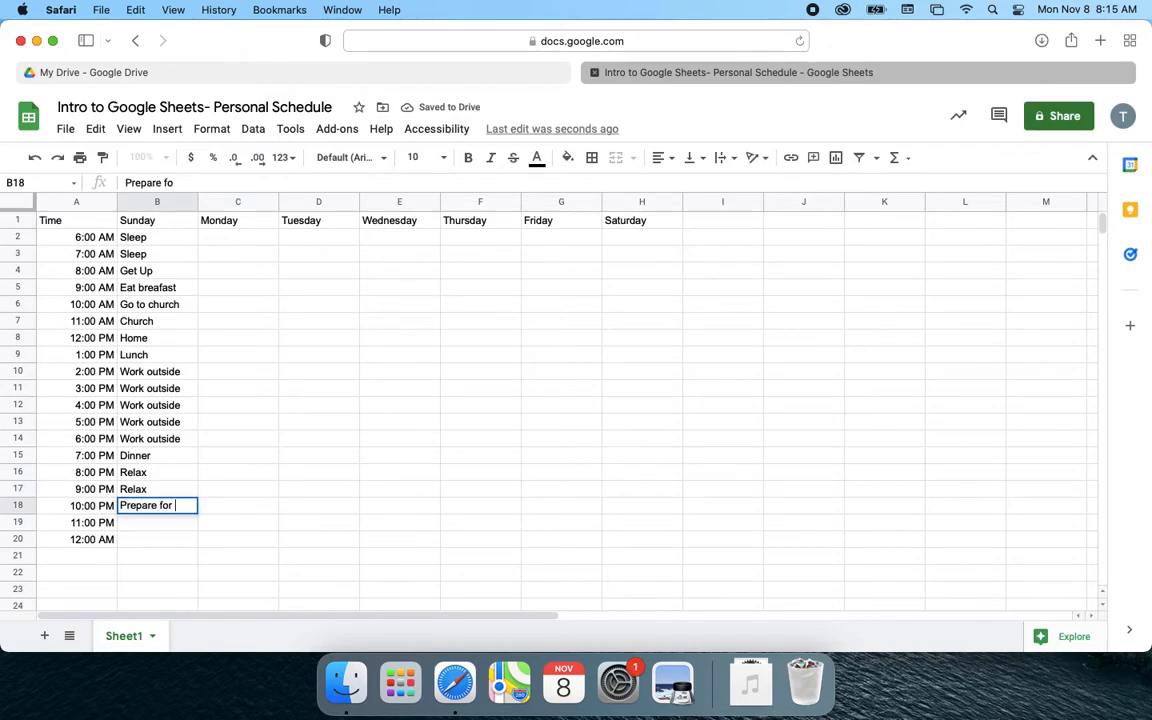
pyautogui.write(' School')
pyautogui.press('Return')
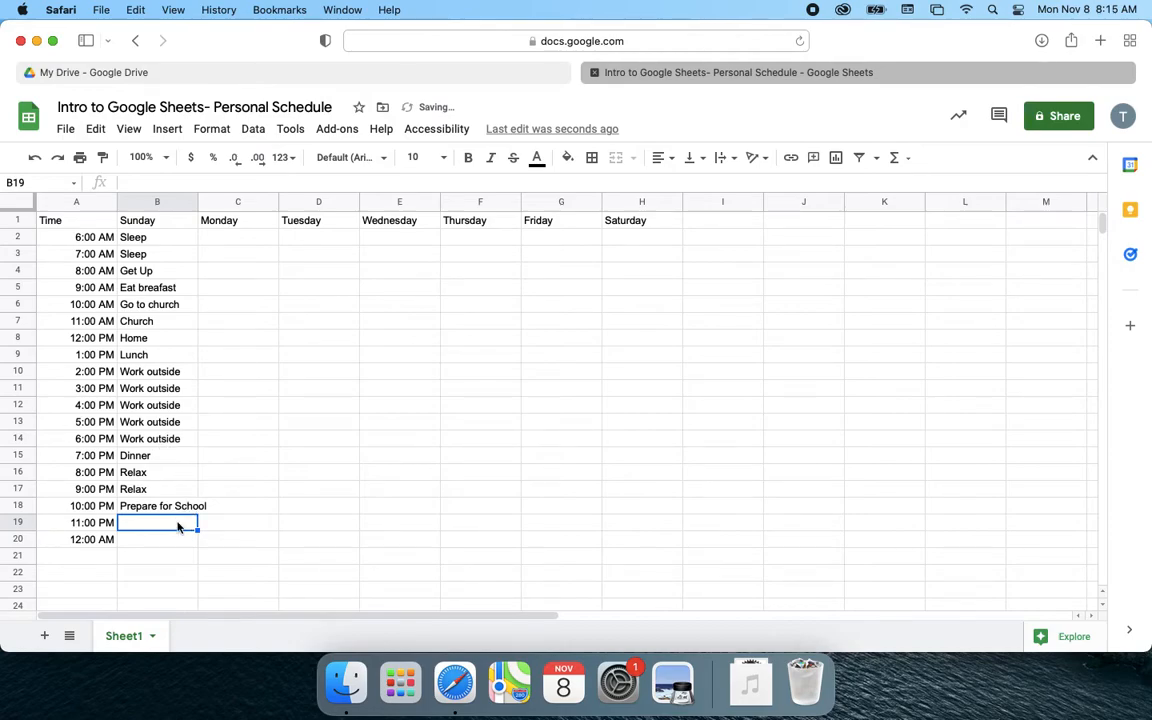
pyautogui.write('Prepare for School')
pyautogui.press('Return')
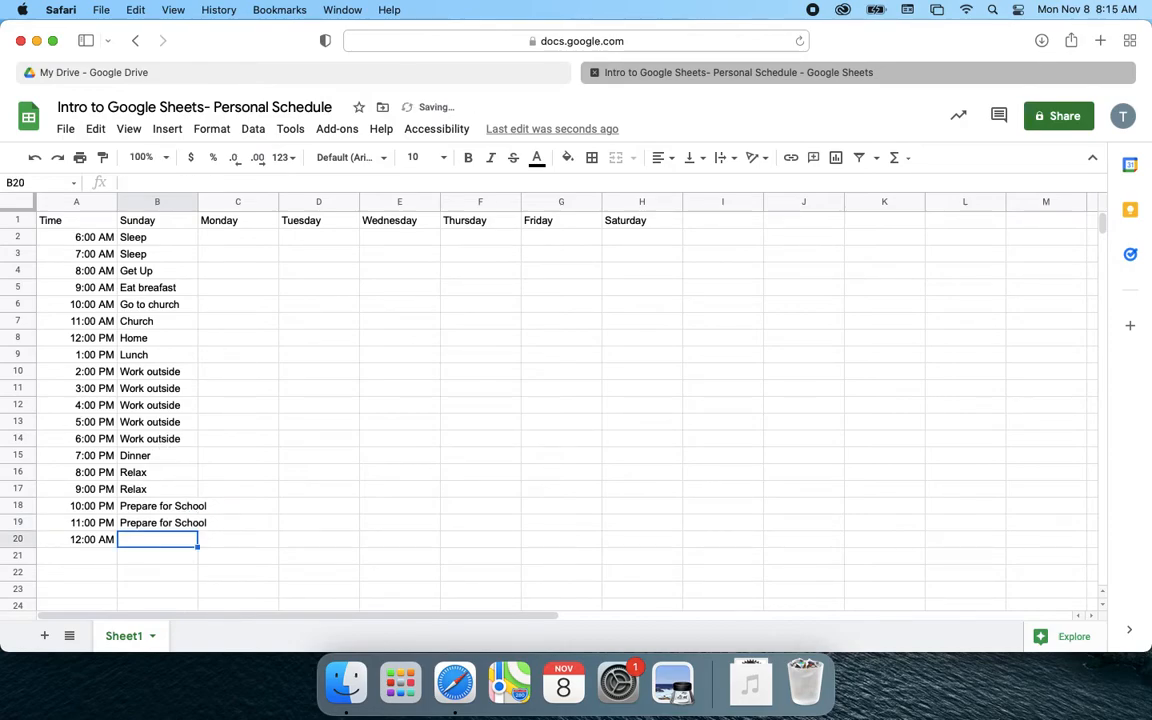
pyautogui.write('Go to bed.')
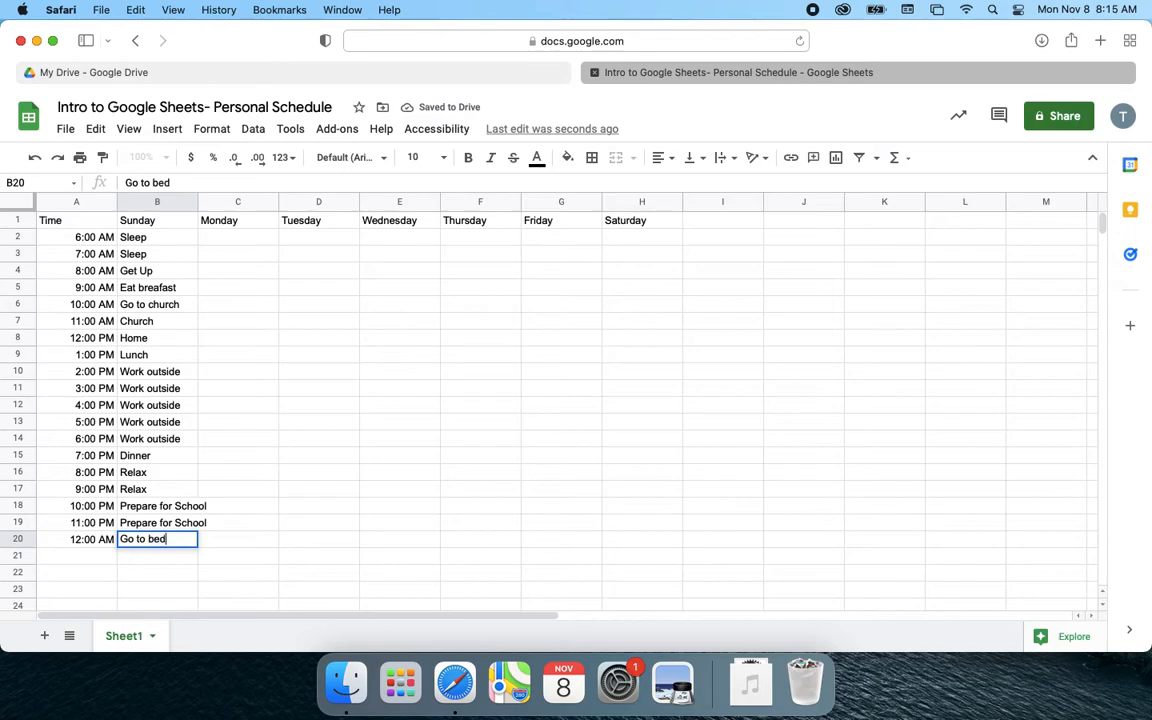
pyautogui.press('BackSpace')
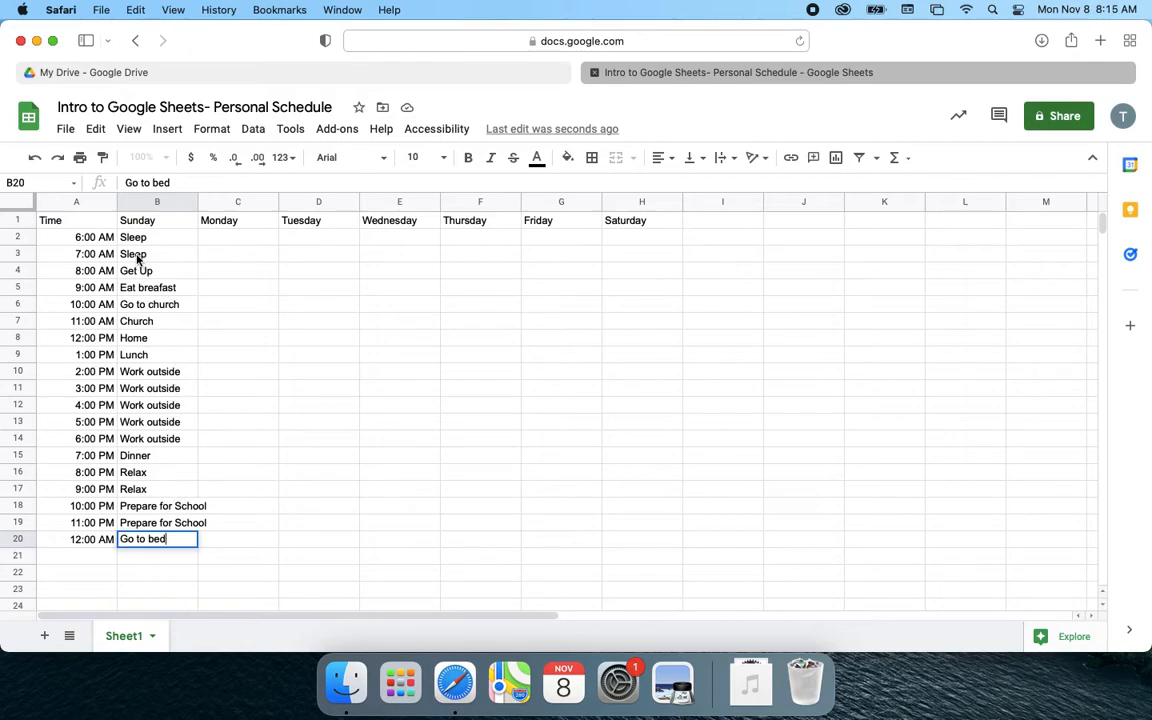
pyautogui.click(147, 510)
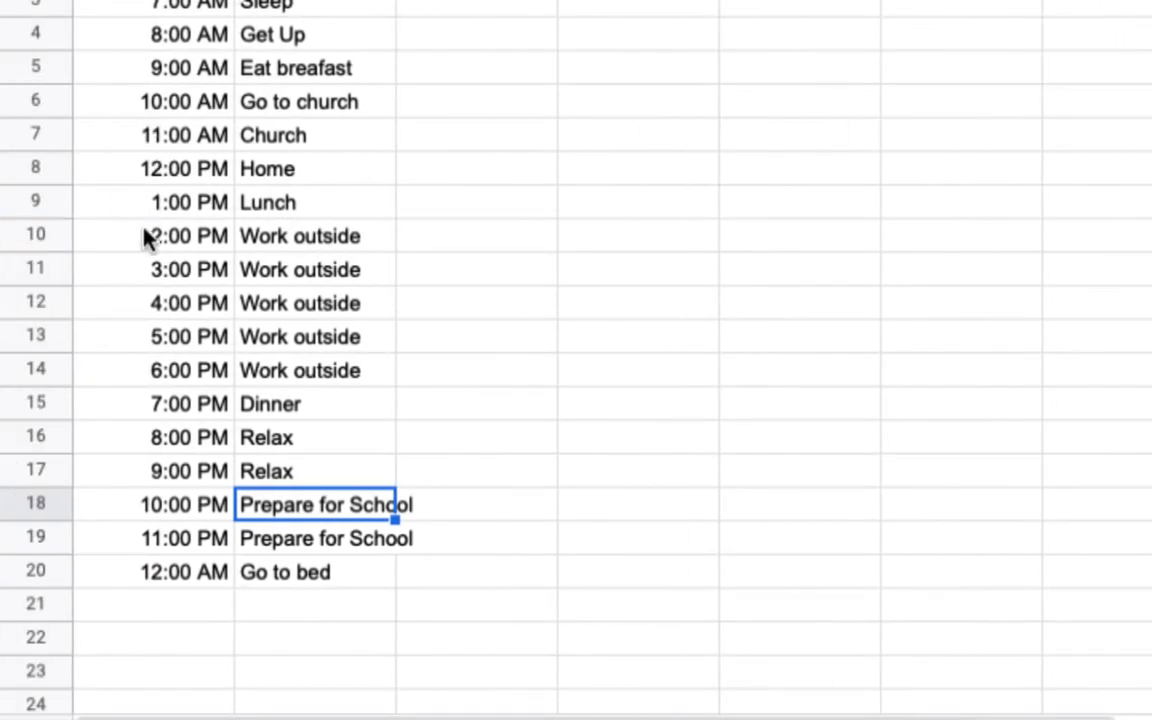
# Narrow the Time column so it fits closely around its time values
pyautogui.scroll(-5, 146, 133)
pyautogui.scroll(5, 146, 133)
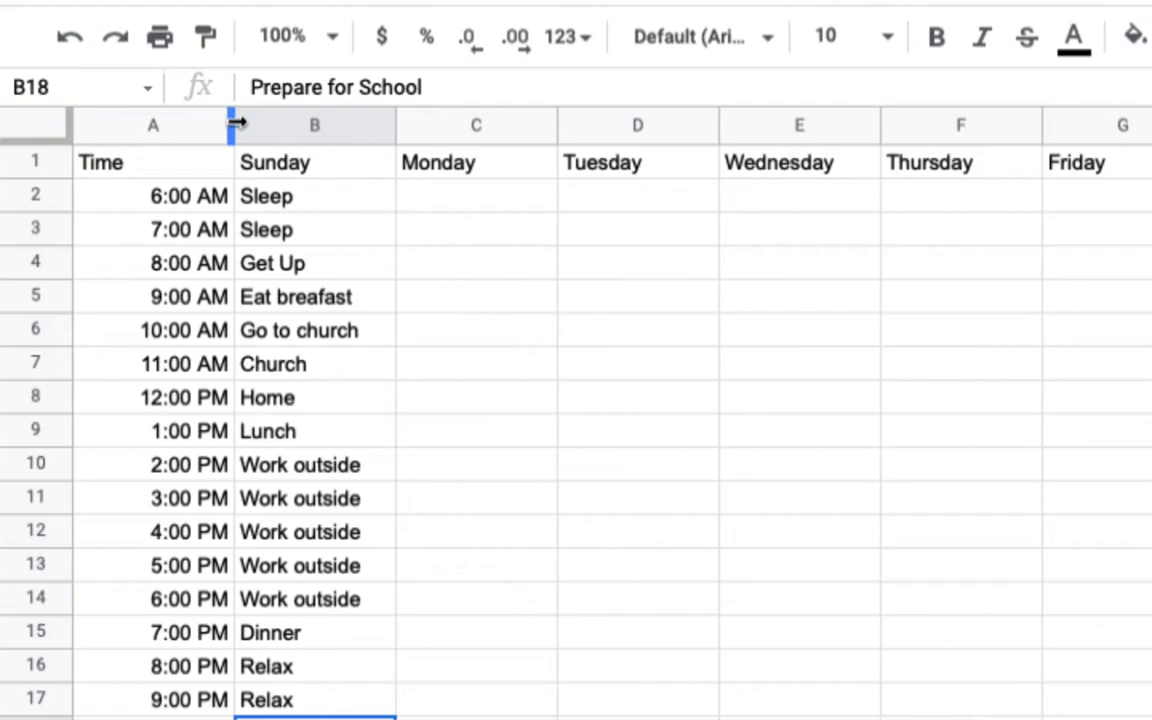
pyautogui.moveTo(234, 124); pyautogui.dragTo(170, 126)
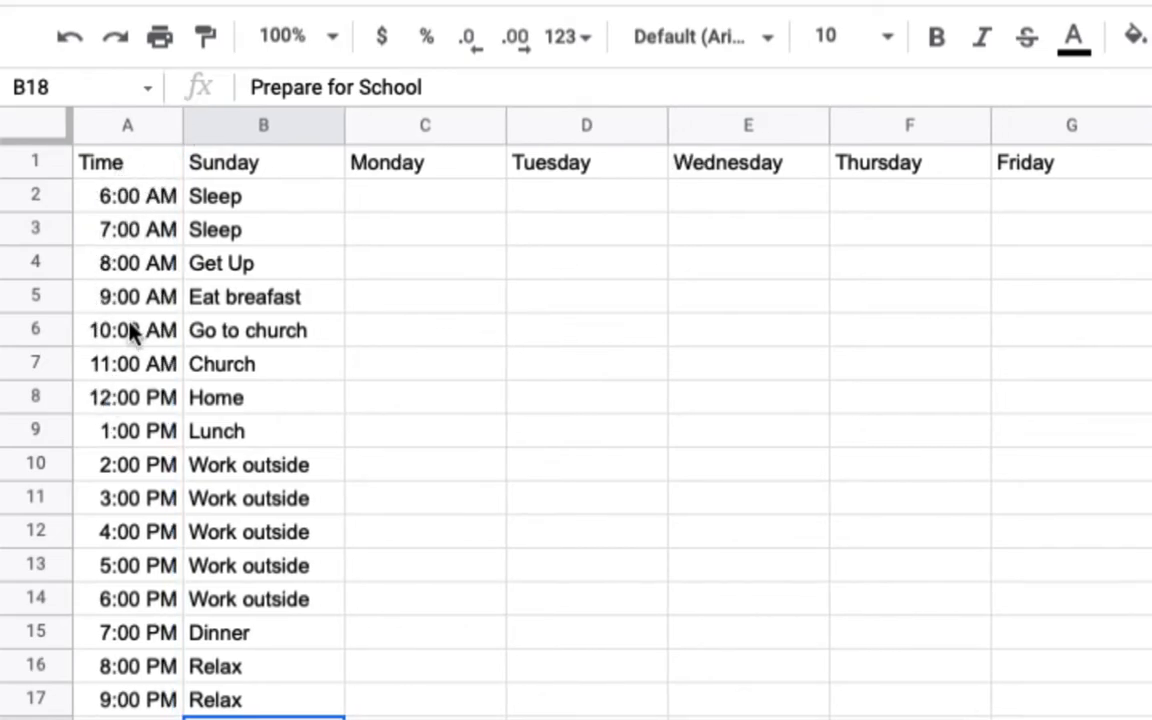
# Widen the Sunday column so the Prepare for School entries fit inside their cells
pyautogui.scroll(-1, 290, 350)
pyautogui.scroll(-1, 290, 350)
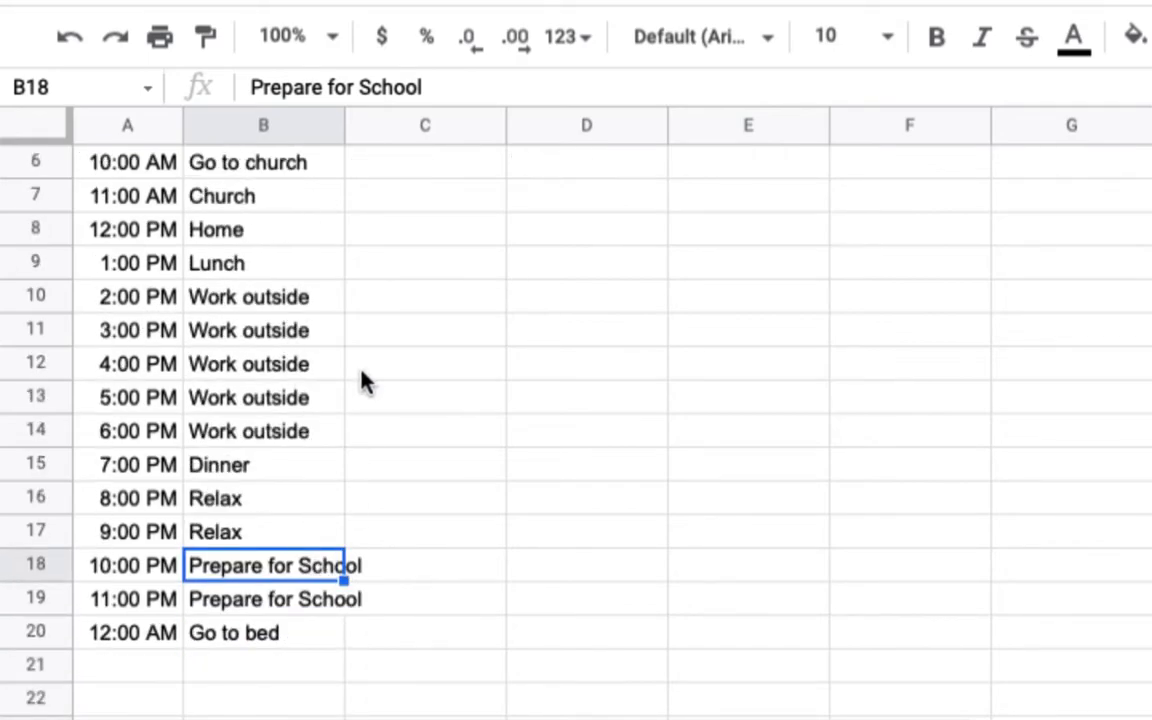
pyautogui.moveTo(345, 118); pyautogui.dragTo(377, 118)
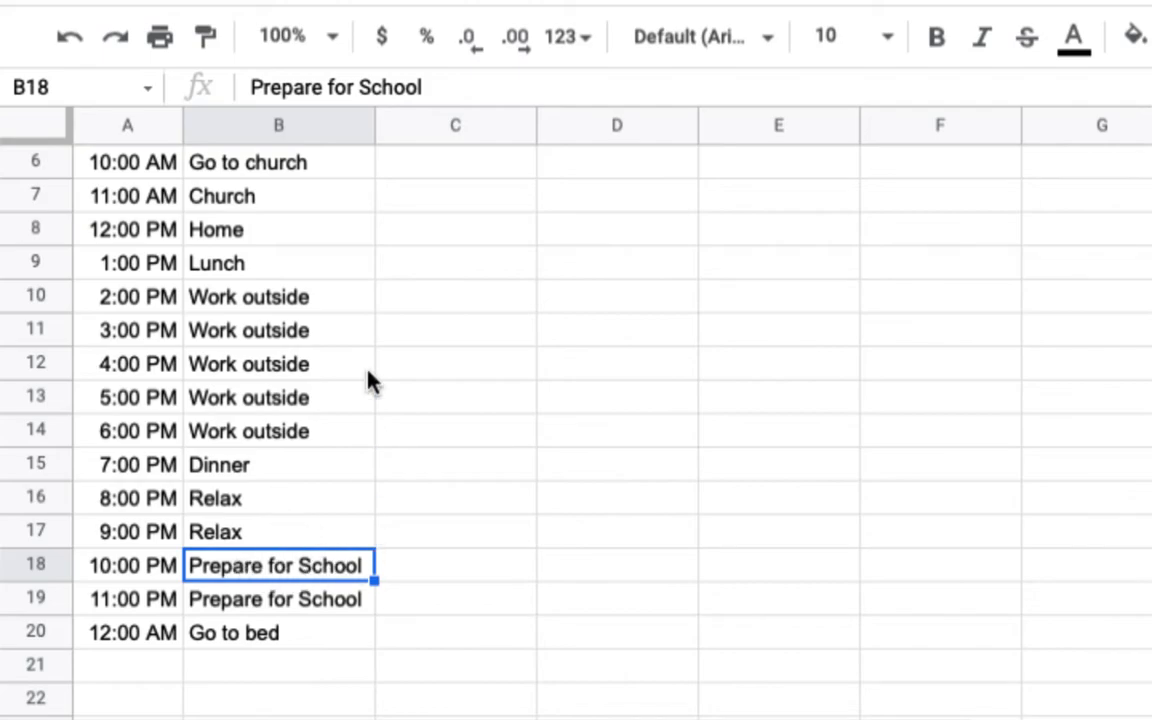
# Widen the Sunday column well past its text and narrow it back to fit the Prepare for School entries
pyautogui.click(400, 127)
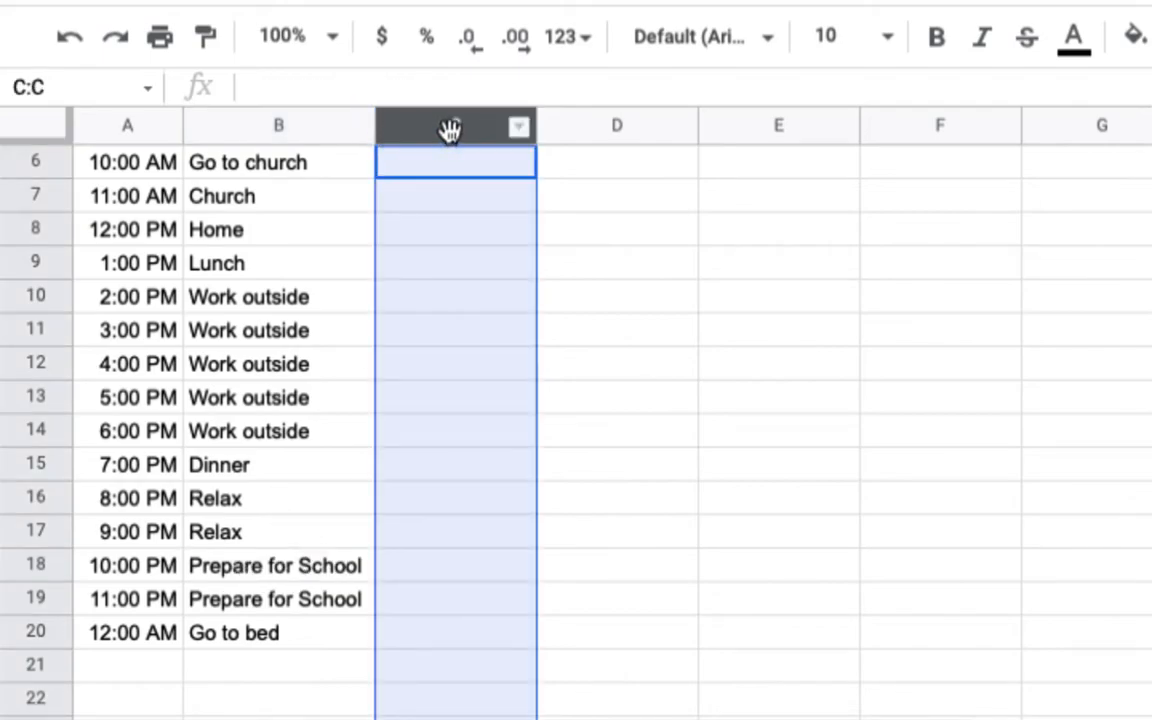
pyautogui.moveTo(378, 133); pyautogui.dragTo(586, 135)
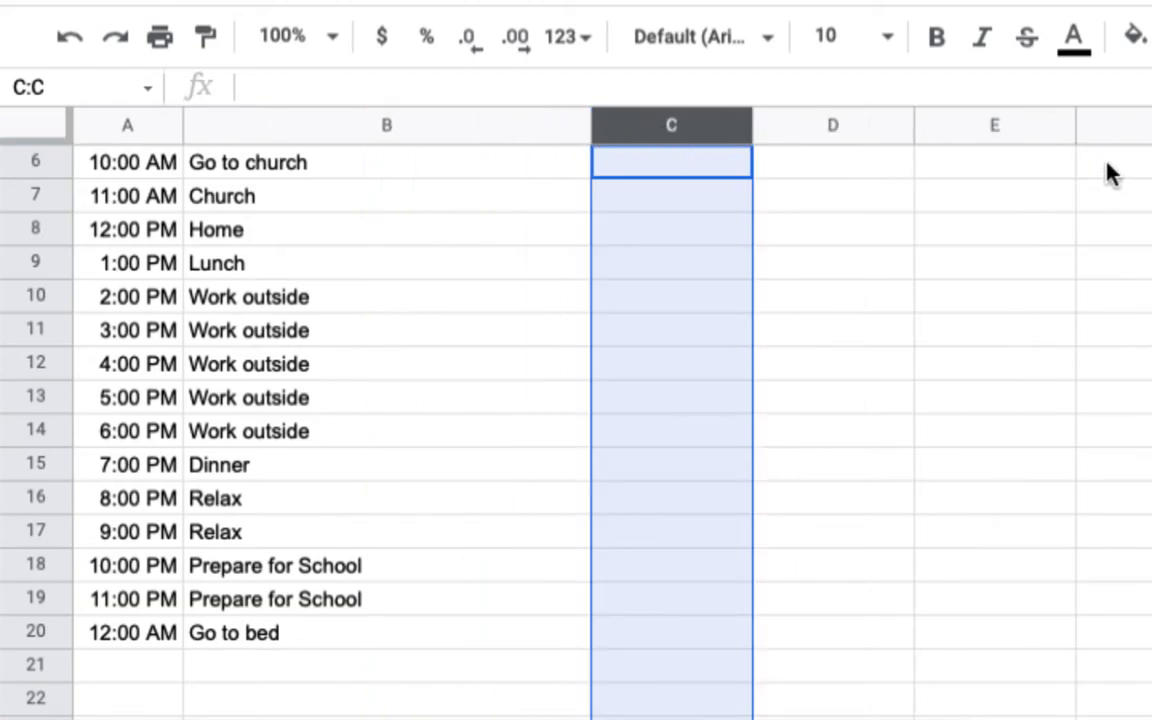
pyautogui.moveTo(592, 122); pyautogui.dragTo(378, 133)
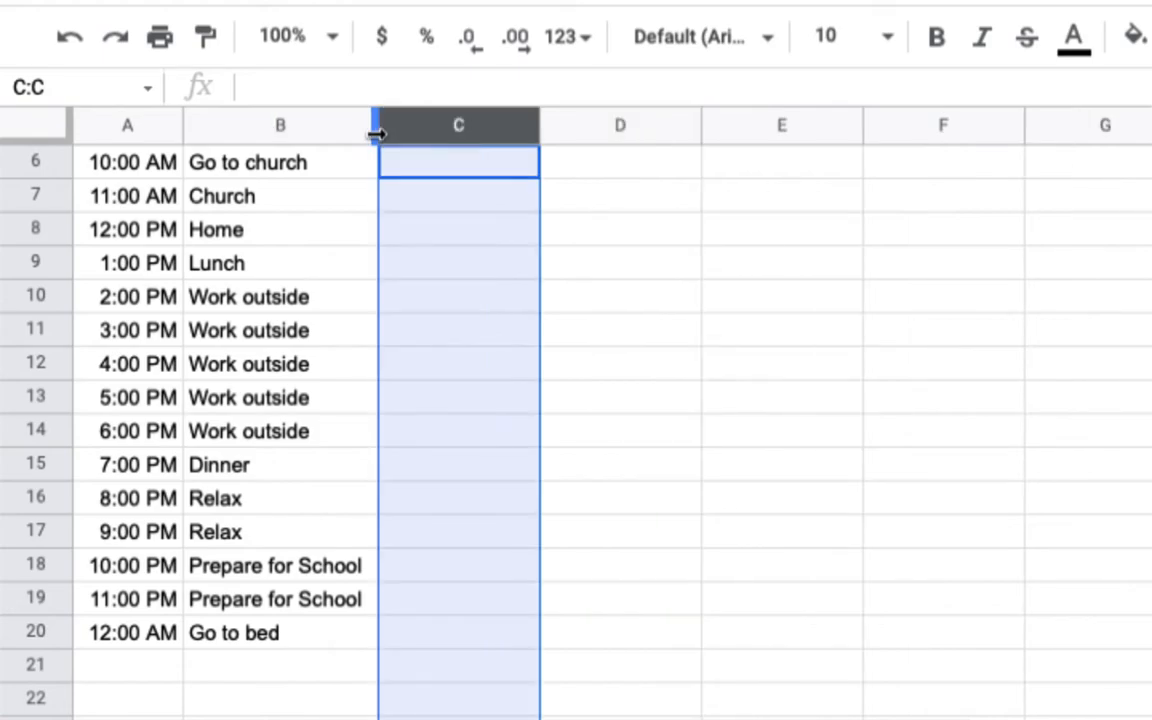
# Start Monday's schedule with Get up in C2 and Drive to work in C3
pyautogui.scroll(2, 450, 188)
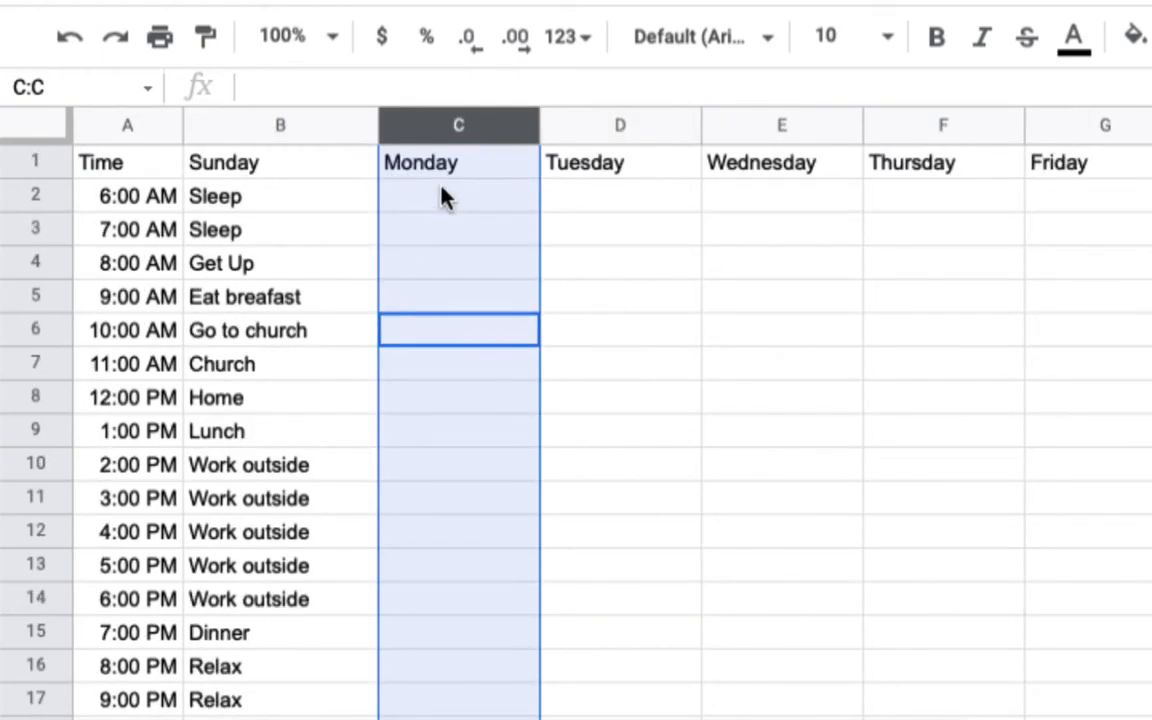
pyautogui.click(441, 198)
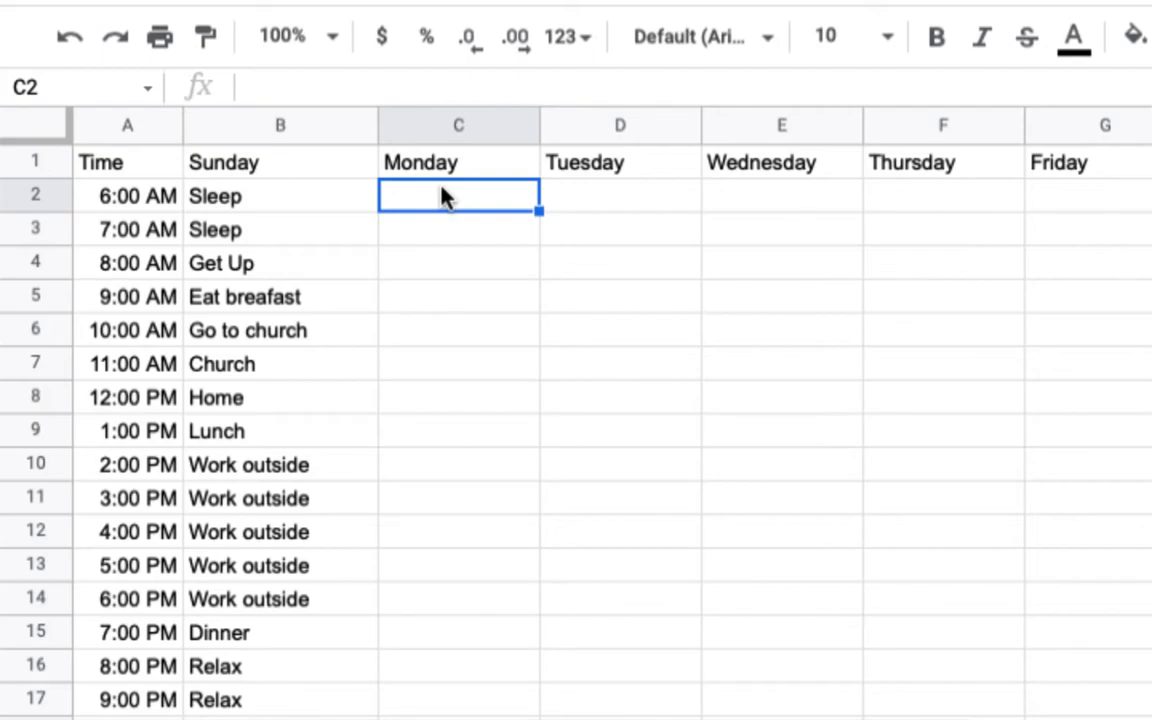
pyautogui.write('Get')
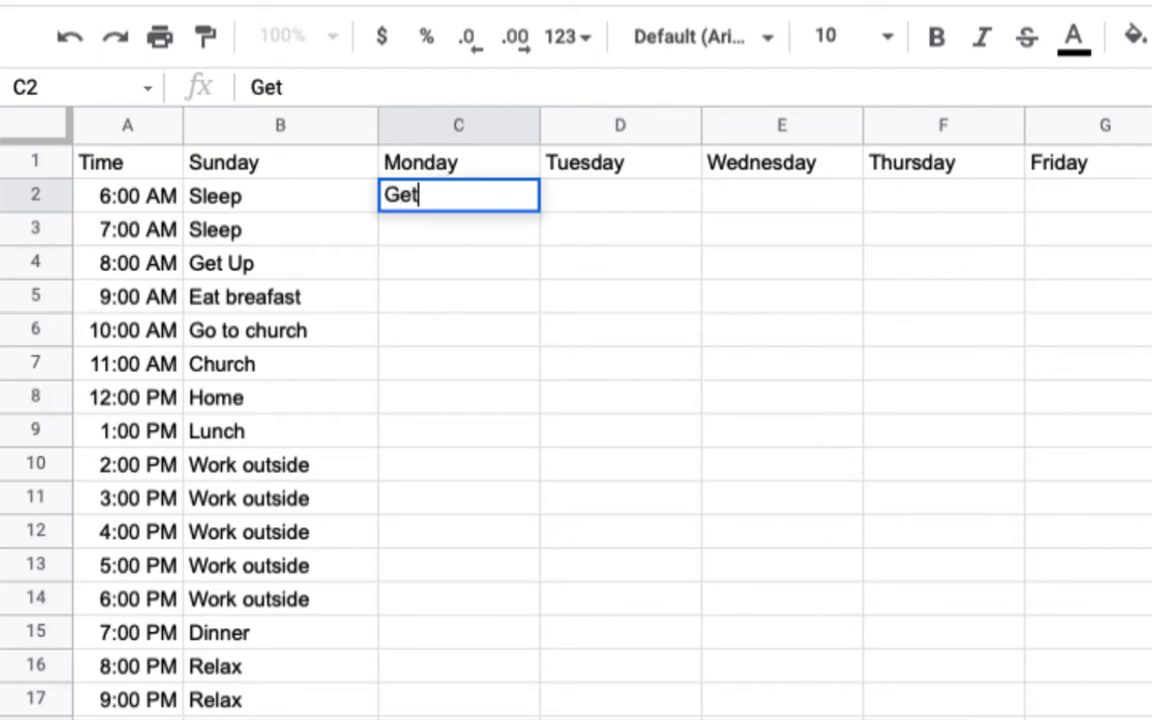
pyautogui.write(' up')
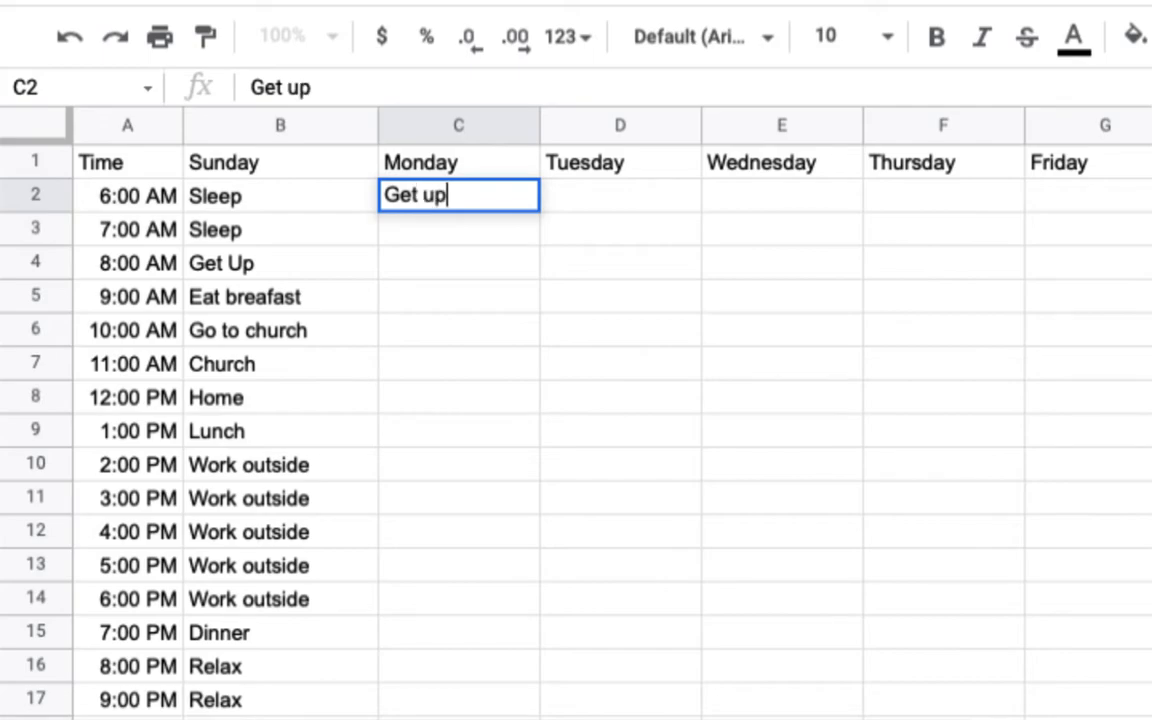
pyautogui.press('Return')
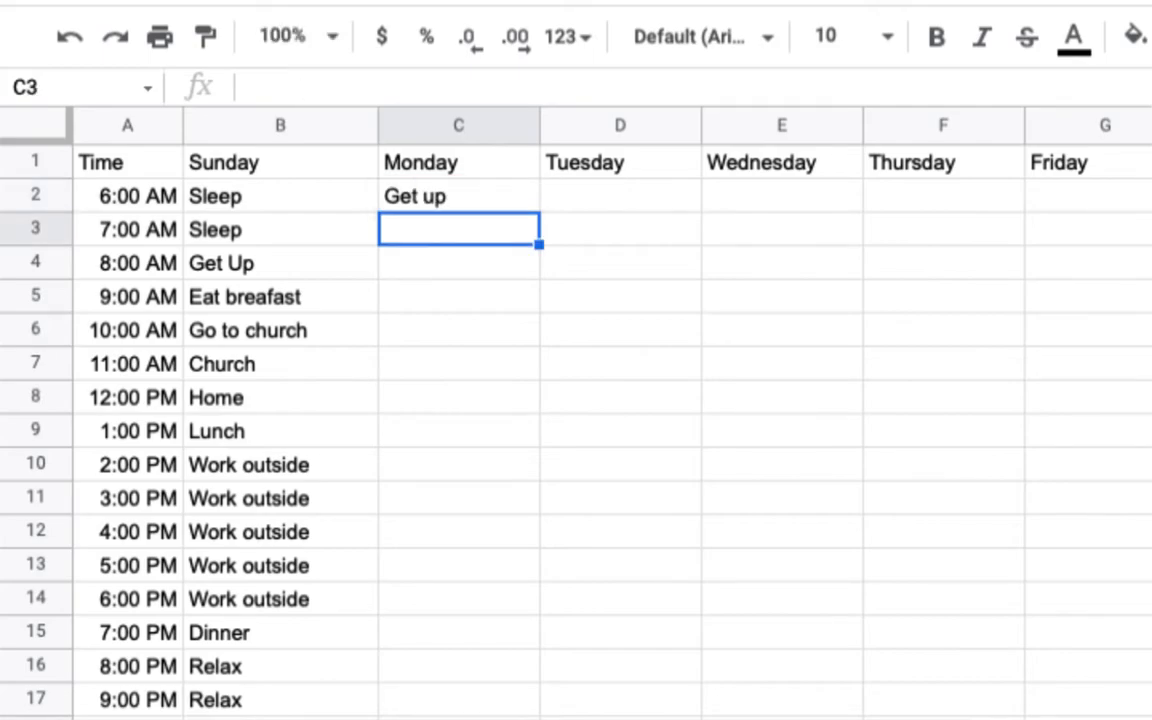
pyautogui.write('Drive to work')
pyautogui.press('Return')
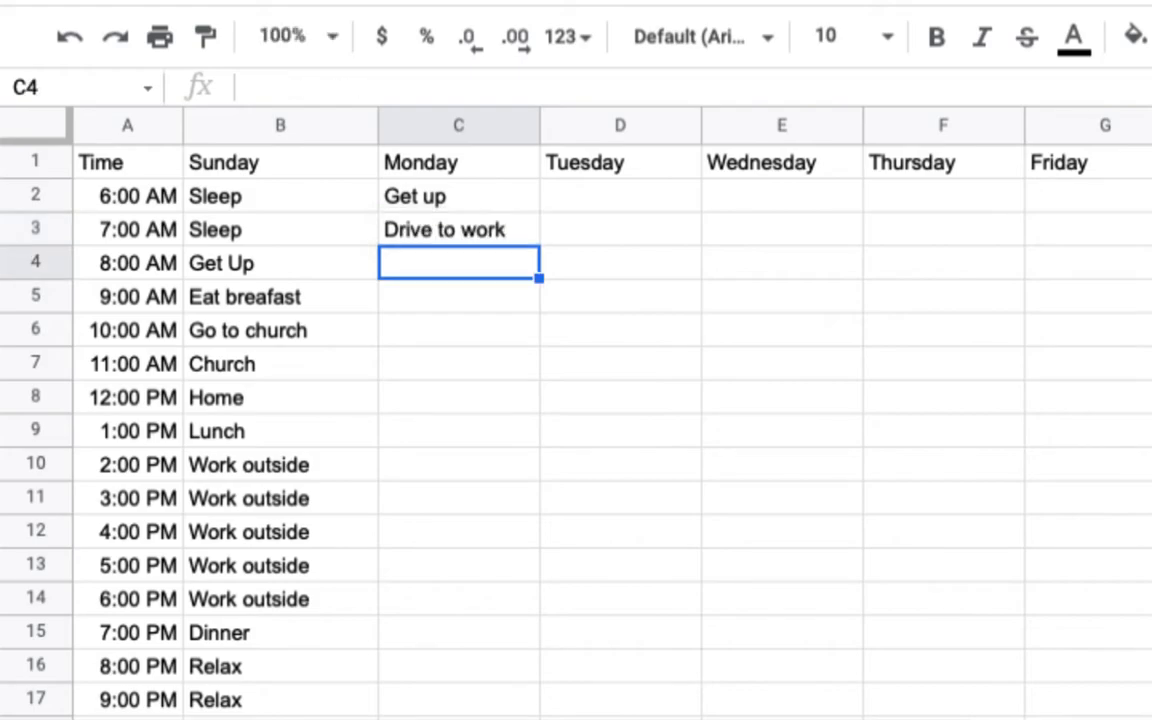
# Enter Monday's first classes: 1st Hour Computer Apps in C4 and 2nd Hour Computer Apps in C5
pyautogui.write('1st Hour Co')
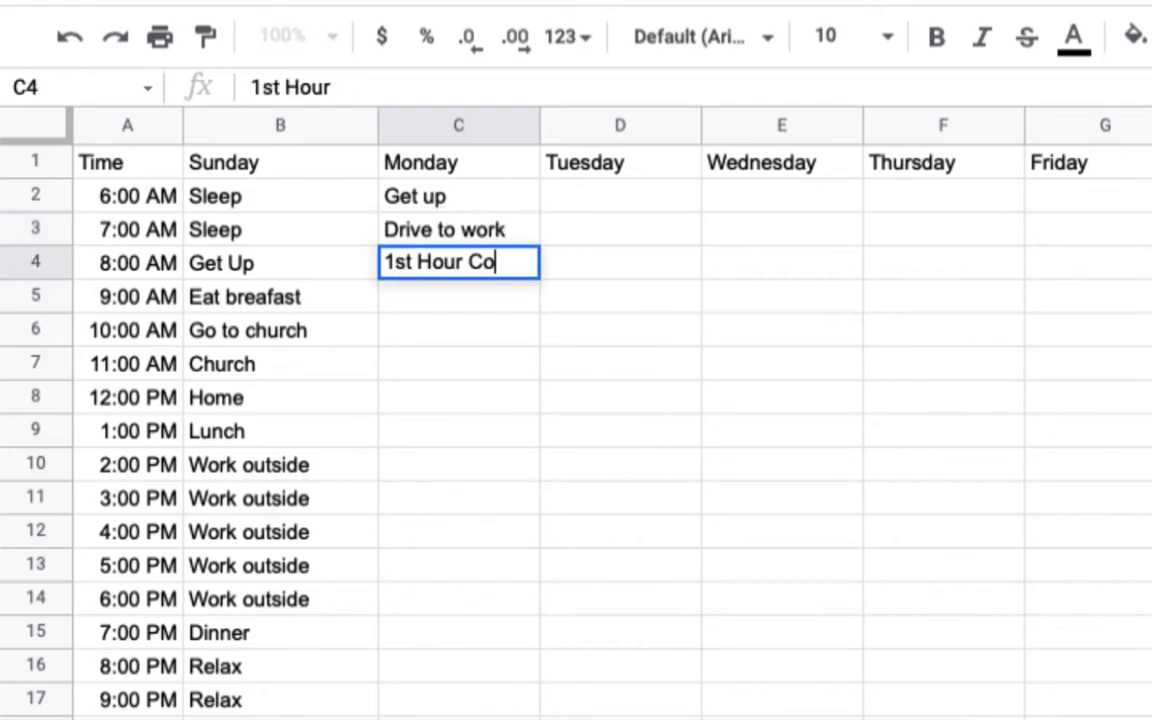
pyautogui.write('mputer Apps')
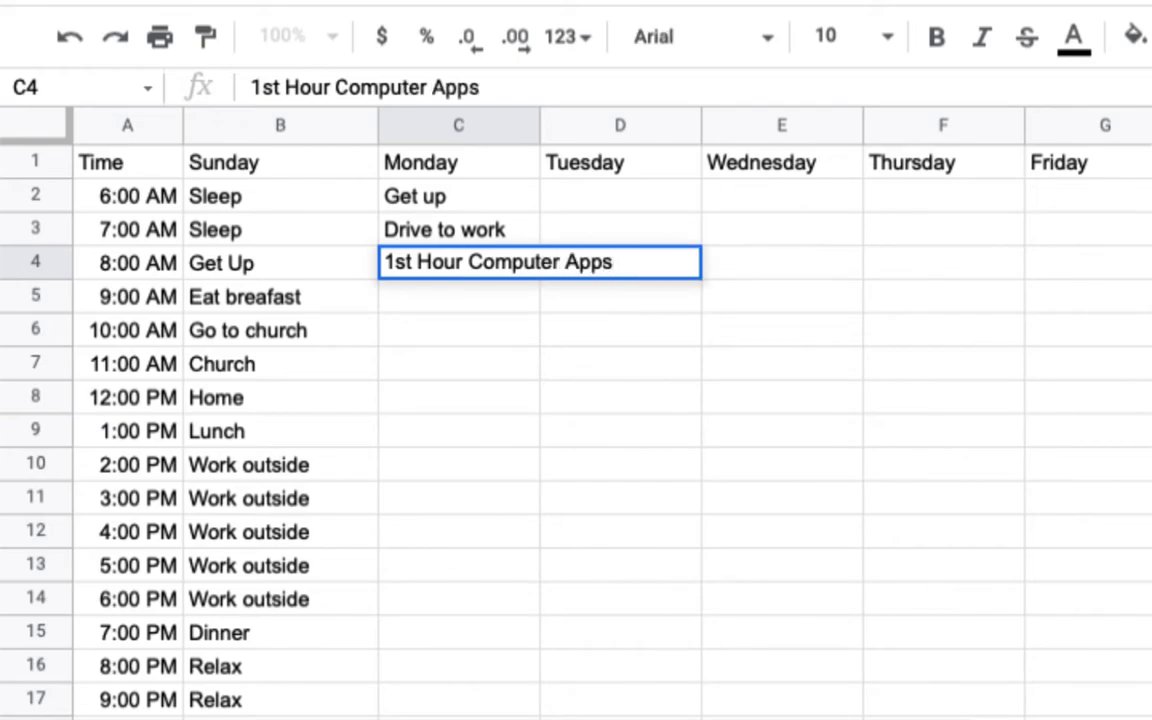
pyautogui.press('Return')
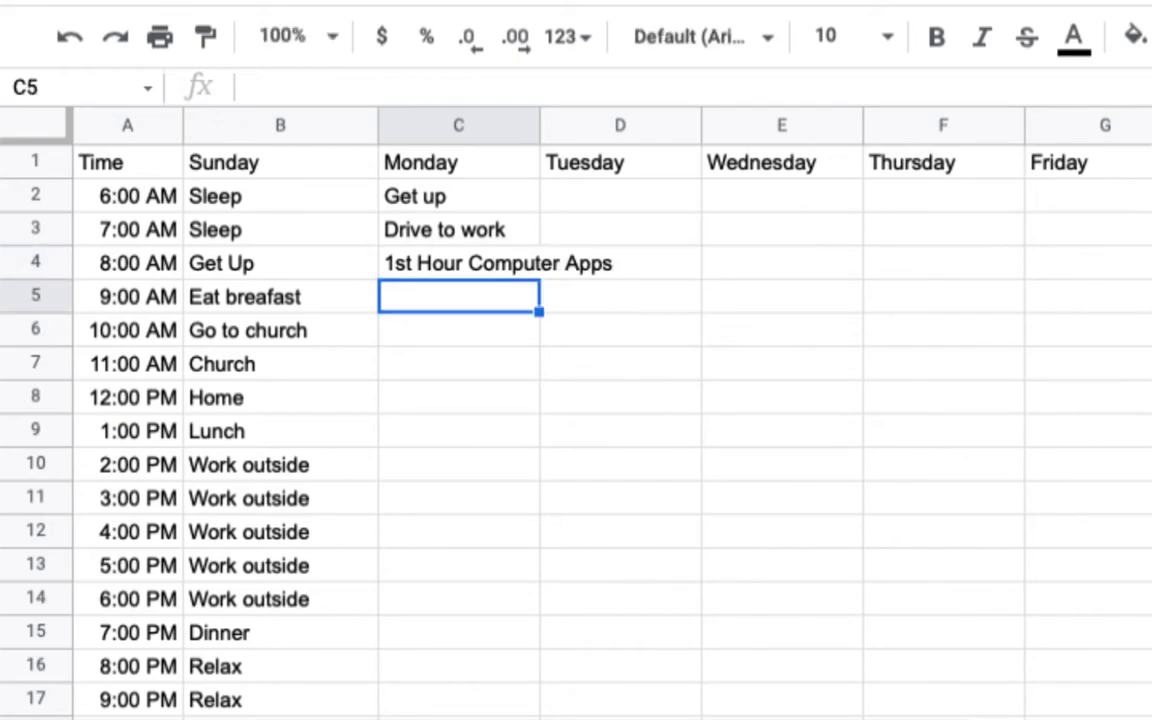
pyautogui.write('2nd Hour Comput')
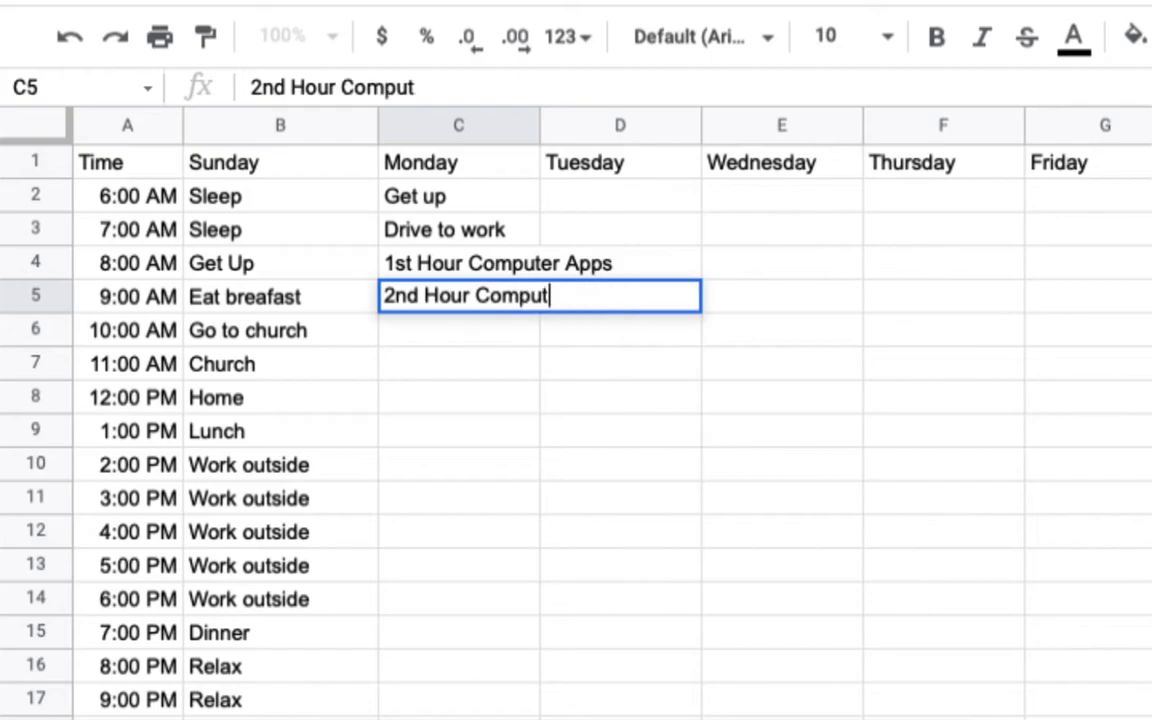
pyautogui.write('er Apps')
pyautogui.press('Return')
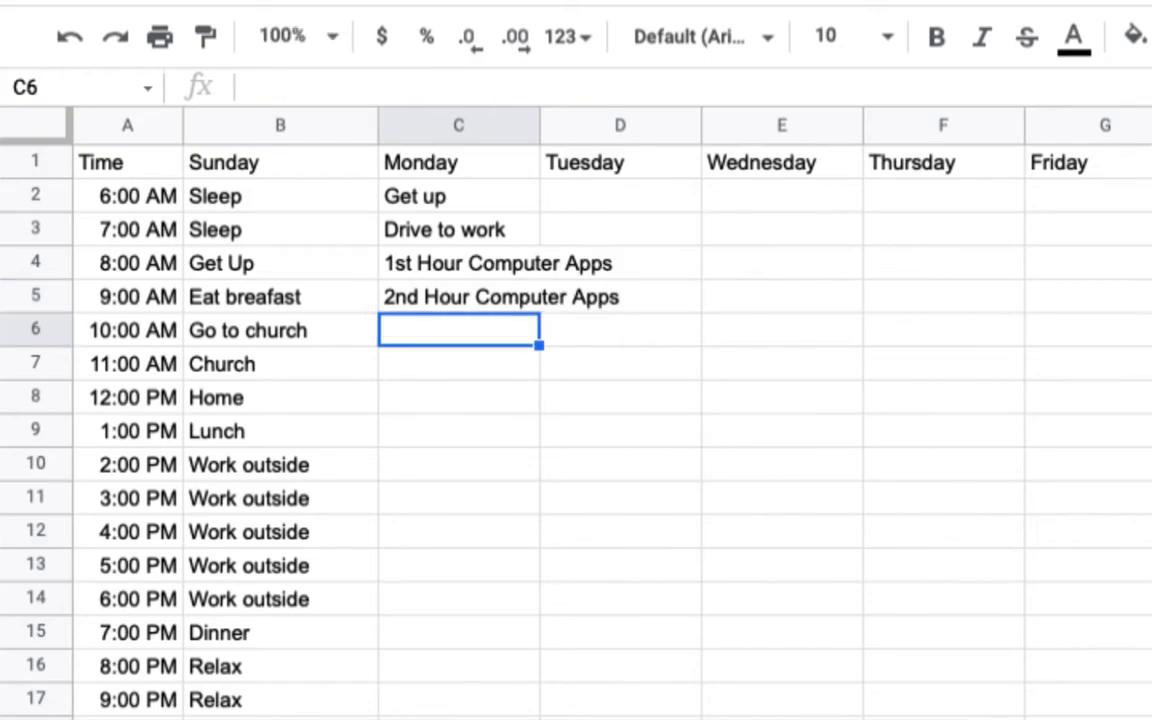
# Continue Monday's schedule with 3rd Hour Yearbook in C6 and Advisory in C7
pyautogui.write('3')
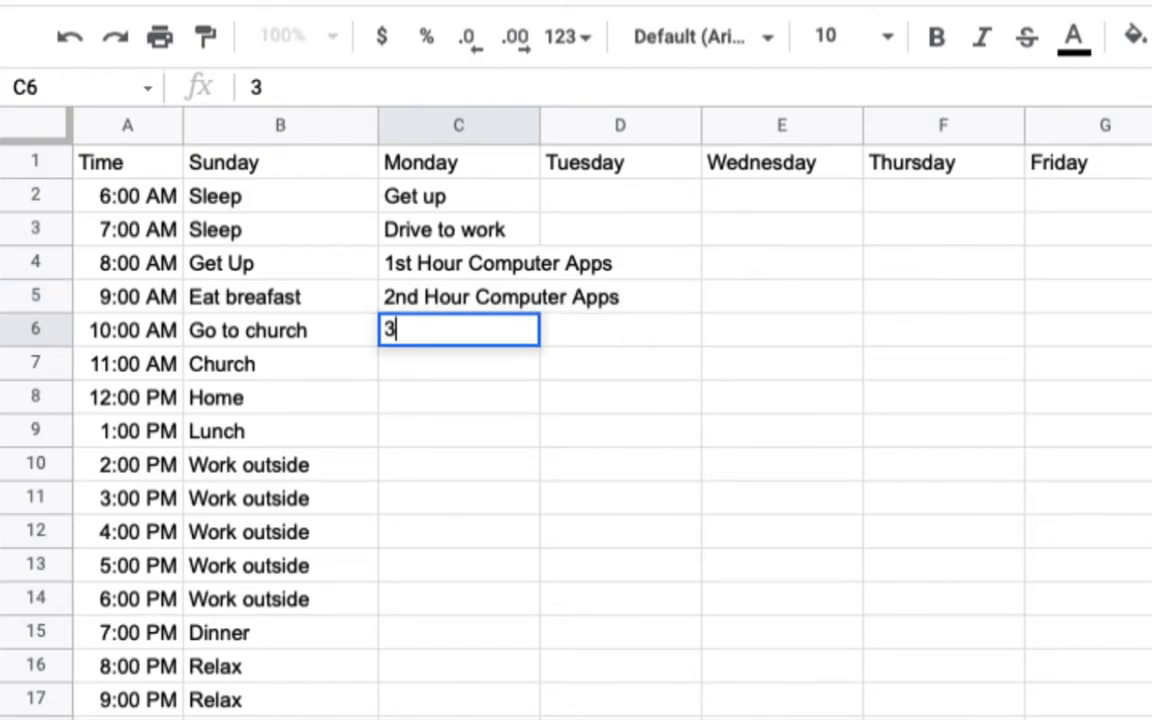
pyautogui.write('rd Hour Yearbook')
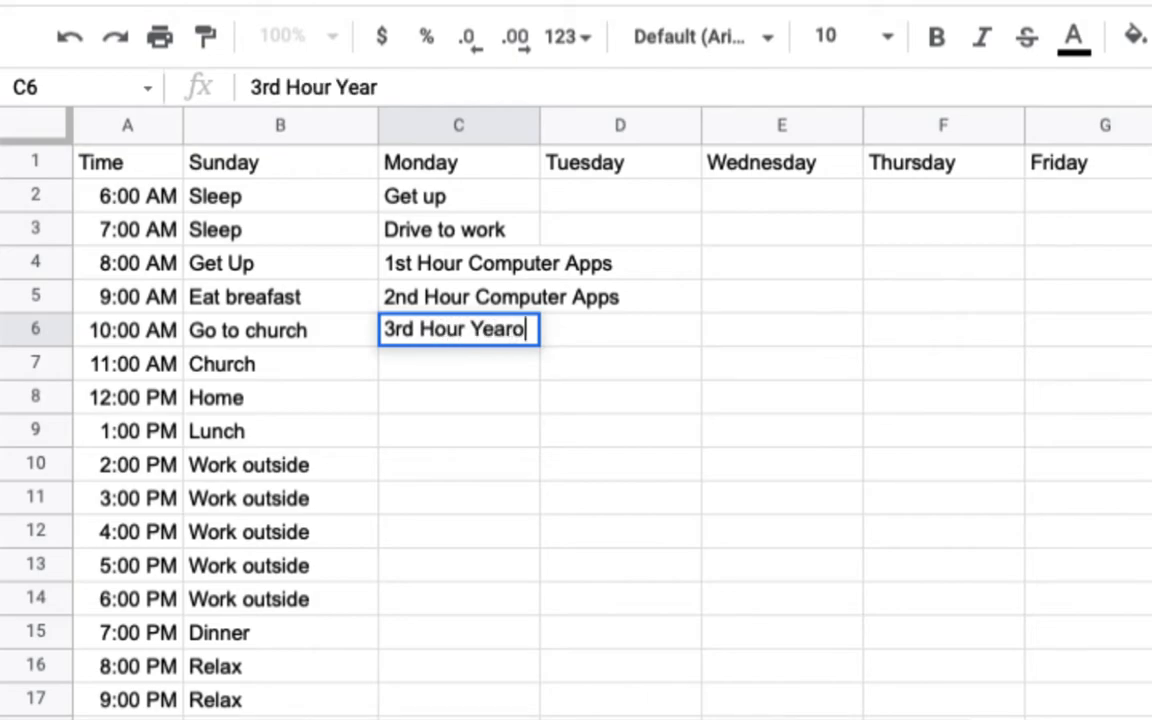
pyautogui.press('Return')
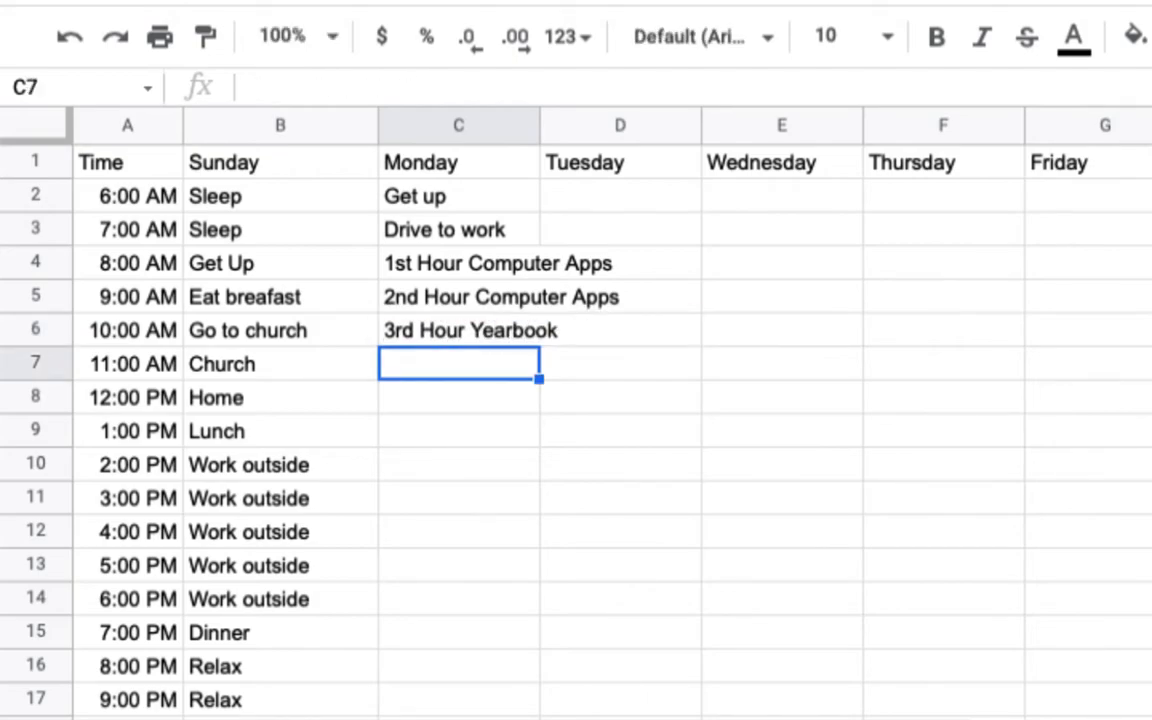
pyautogui.write('Advor')
pyautogui.press('BackSpace')
pyautogui.write('isory')
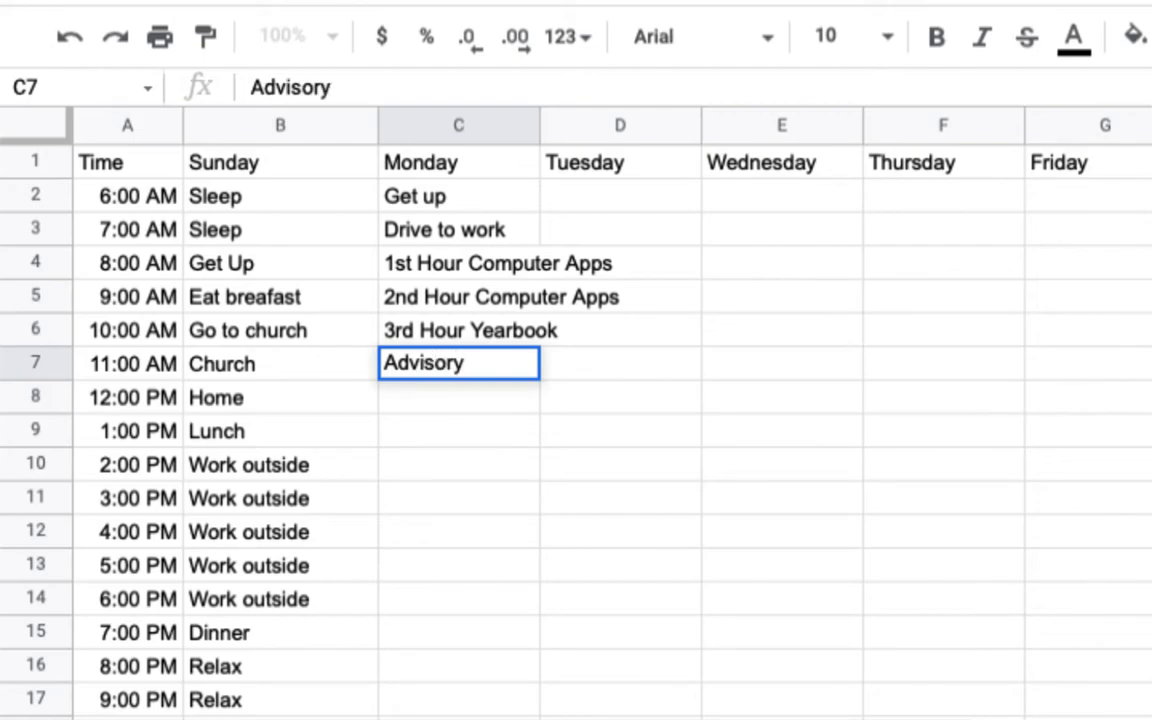
pyautogui.press('Return')
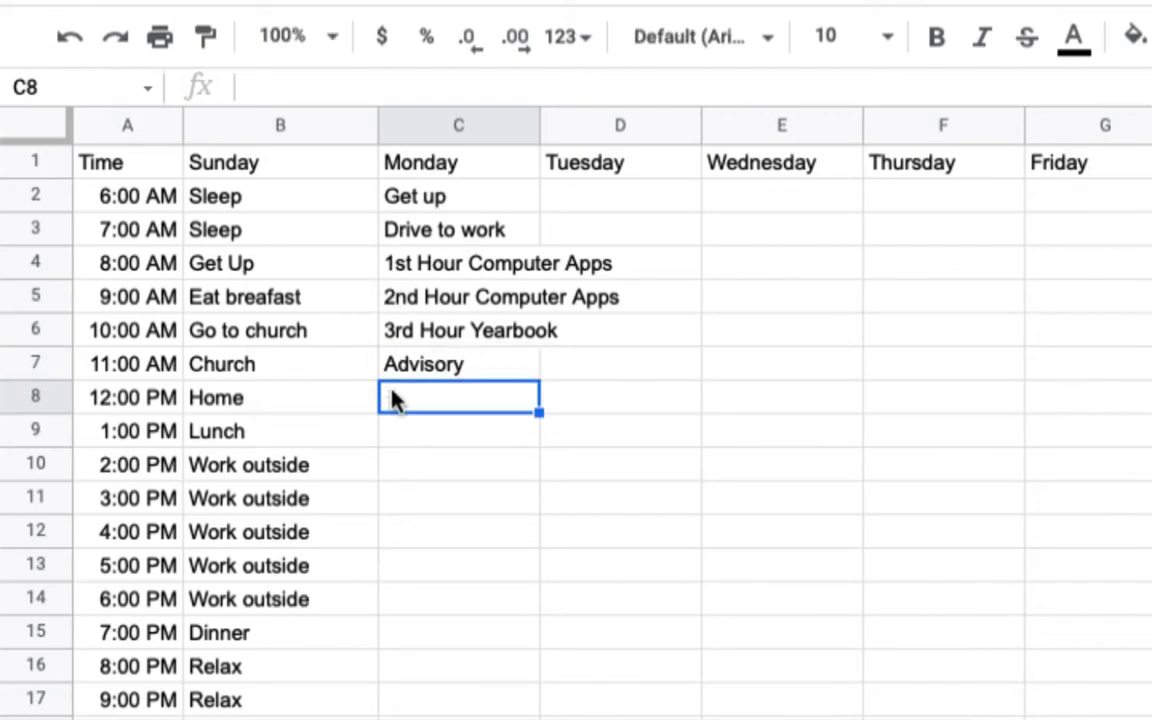
# Enter 5th Hour Multimedia in C8 as Monday's 12:00 PM activity
pyautogui.write('5th')
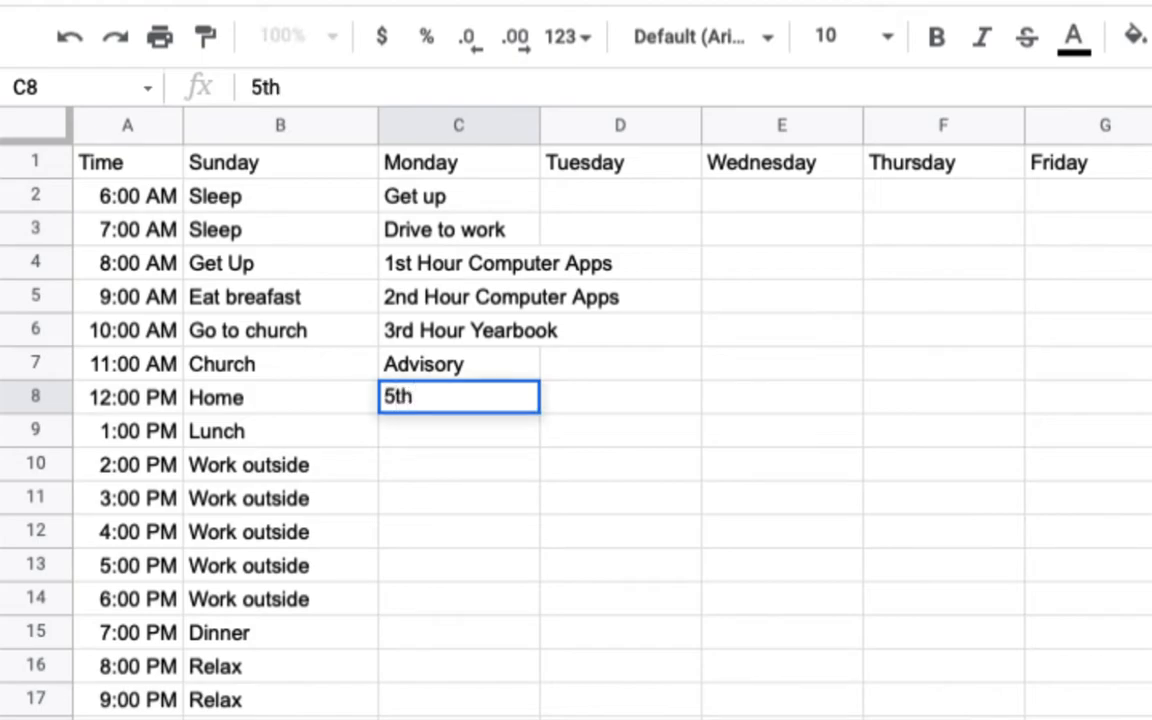
pyautogui.write(' Hour ')
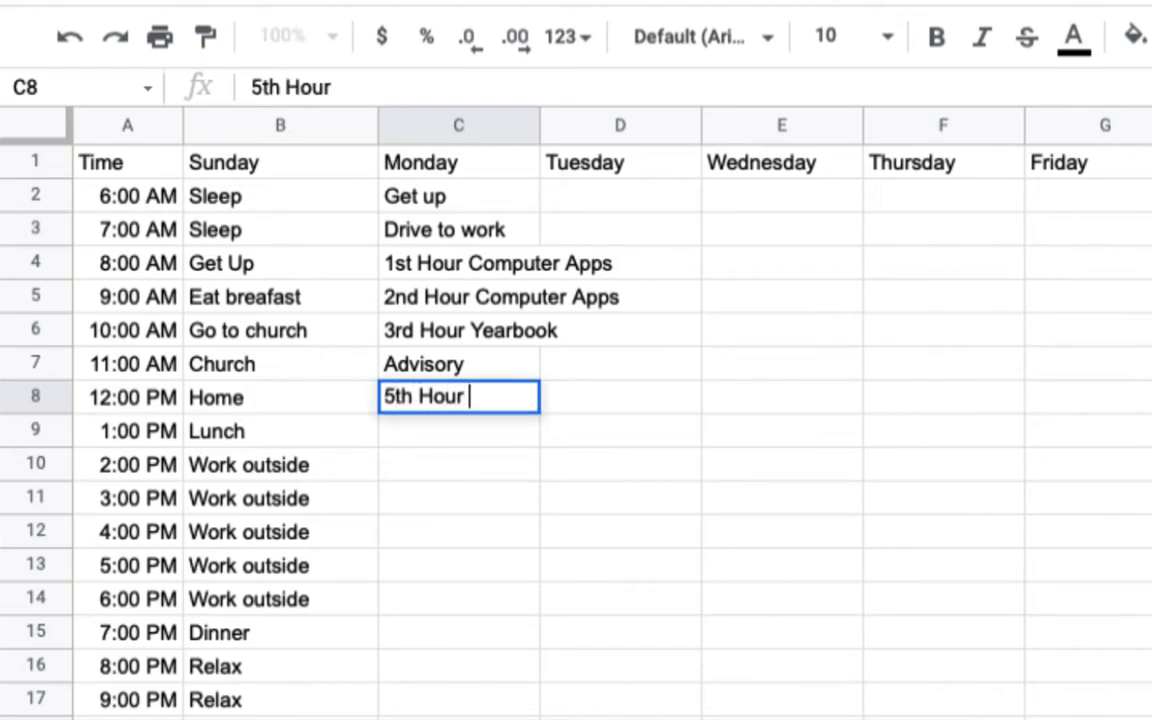
pyautogui.write('Multimedia')
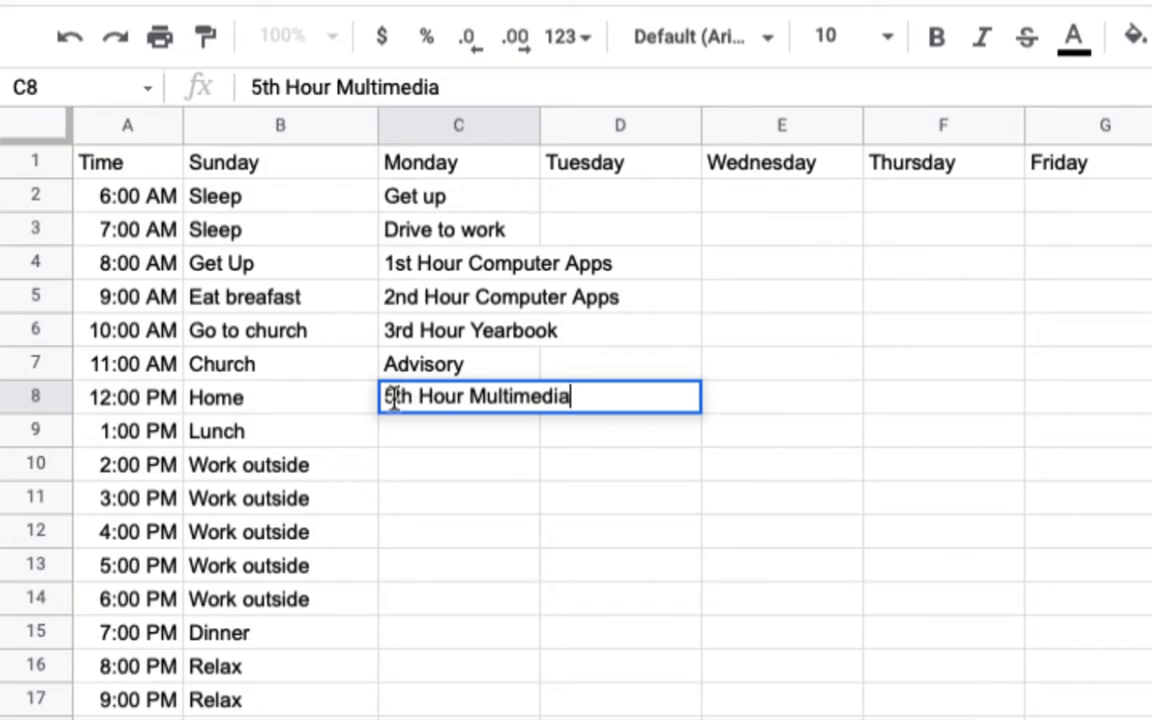
pyautogui.click(434, 365)
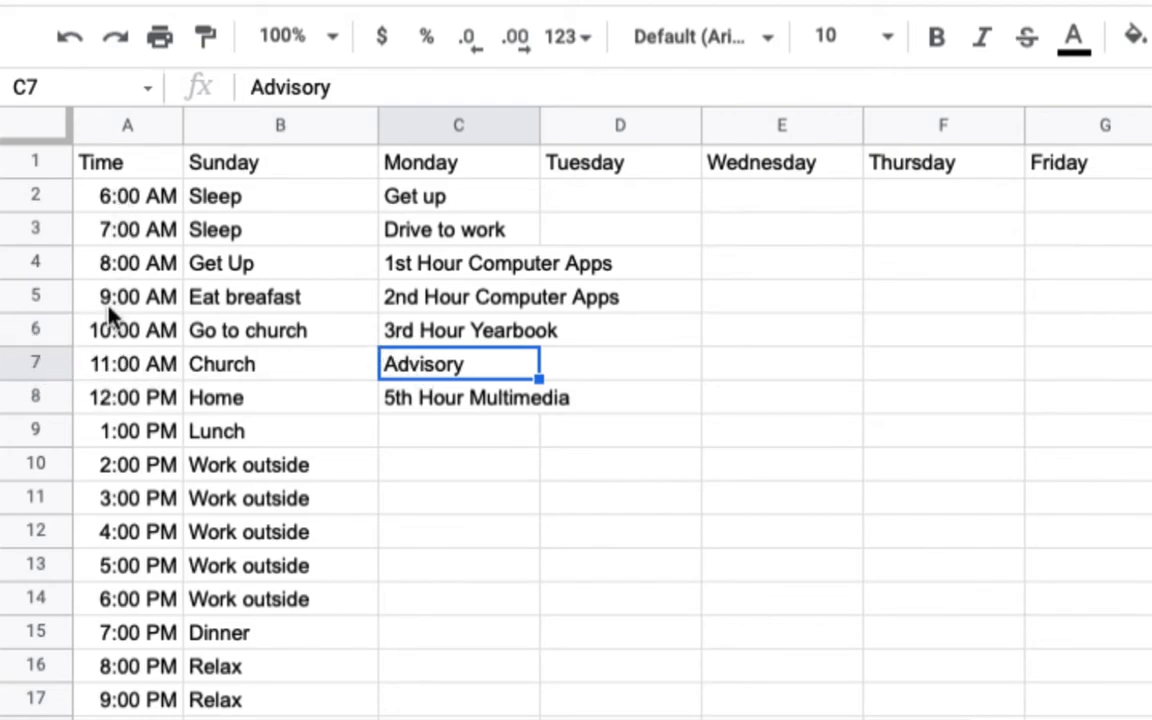
pyautogui.rightClick(45, 367)
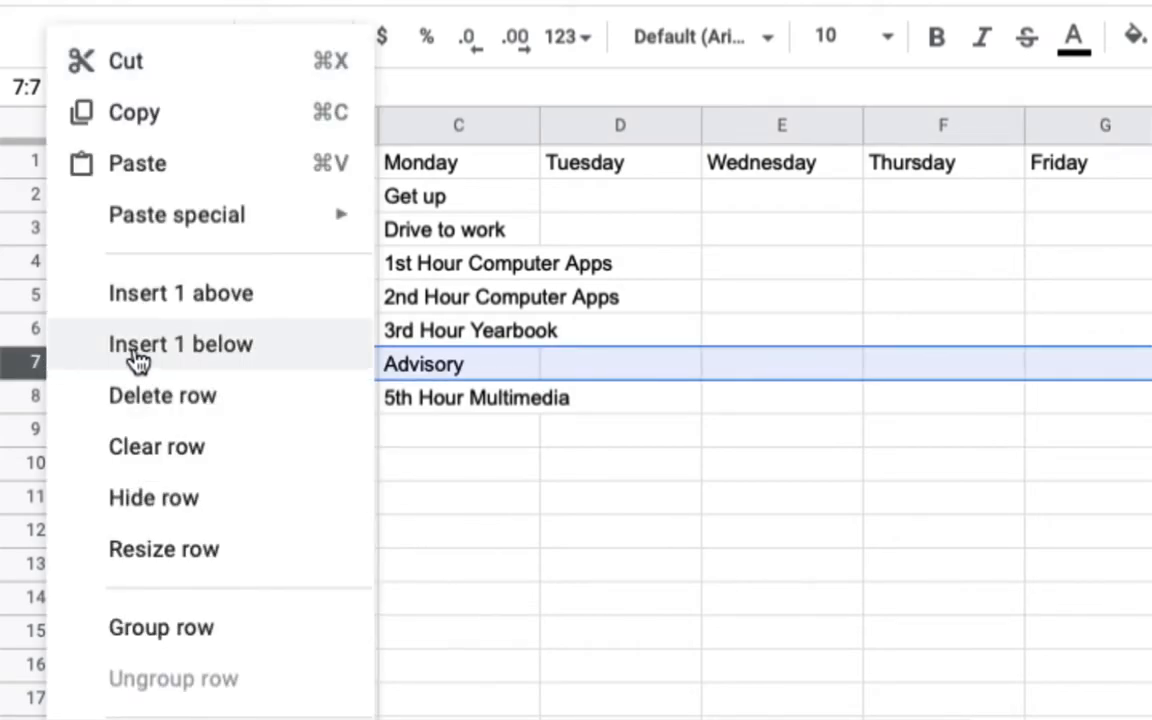
pyautogui.click(50, 365)
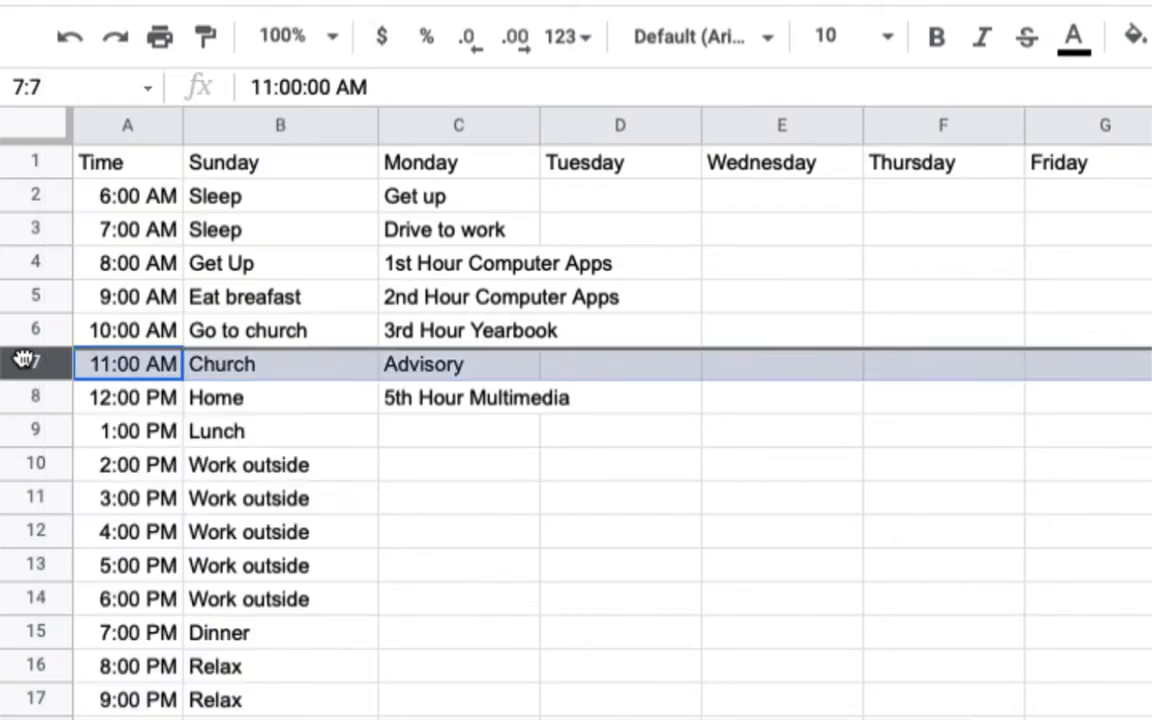
pyautogui.click(391, 368)
pyautogui.rightClick(393, 370)
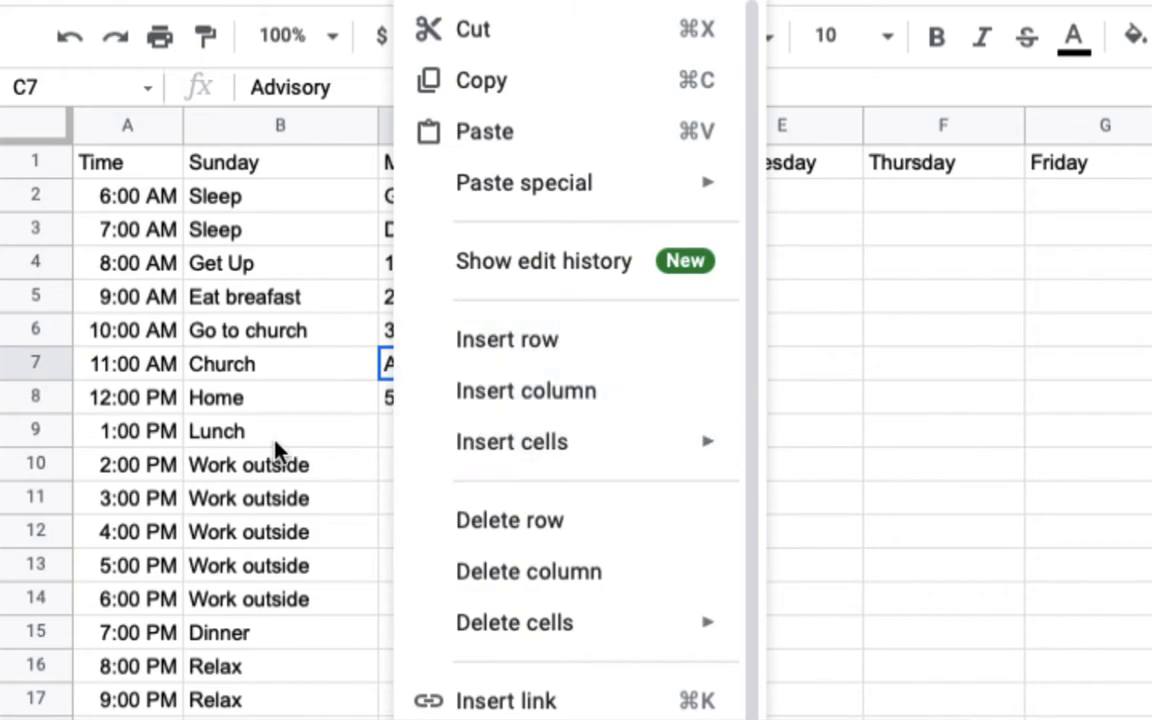
pyautogui.rightClick(26, 362)
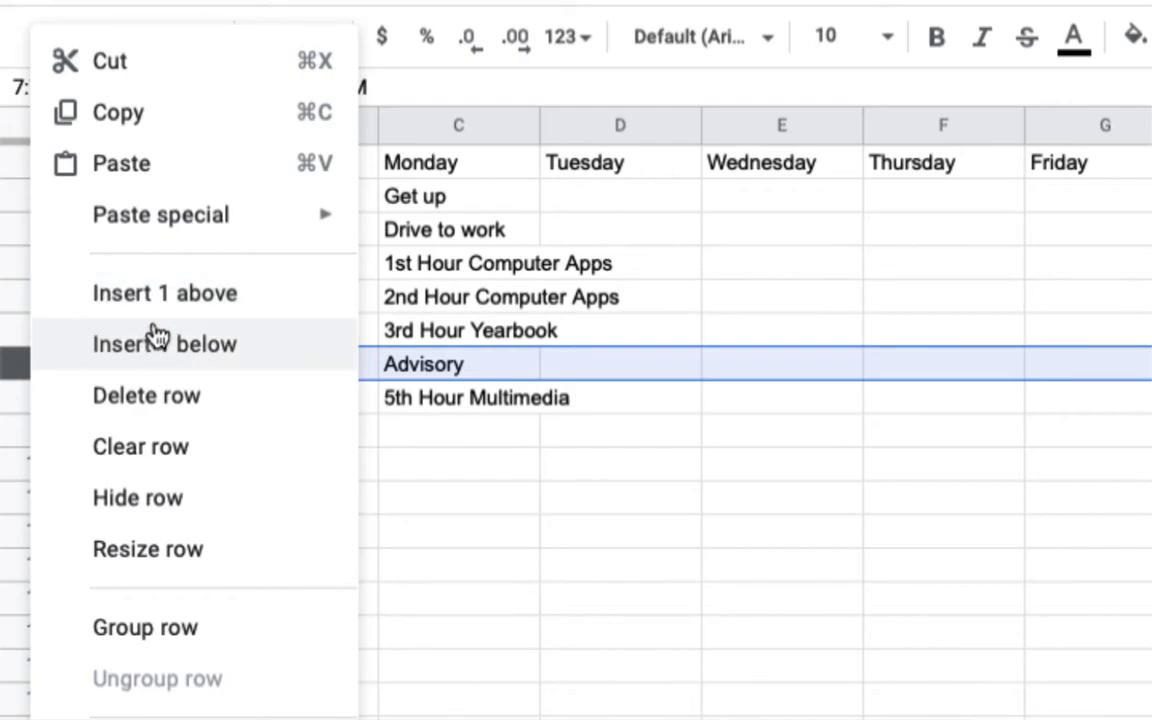
pyautogui.press('Escape')
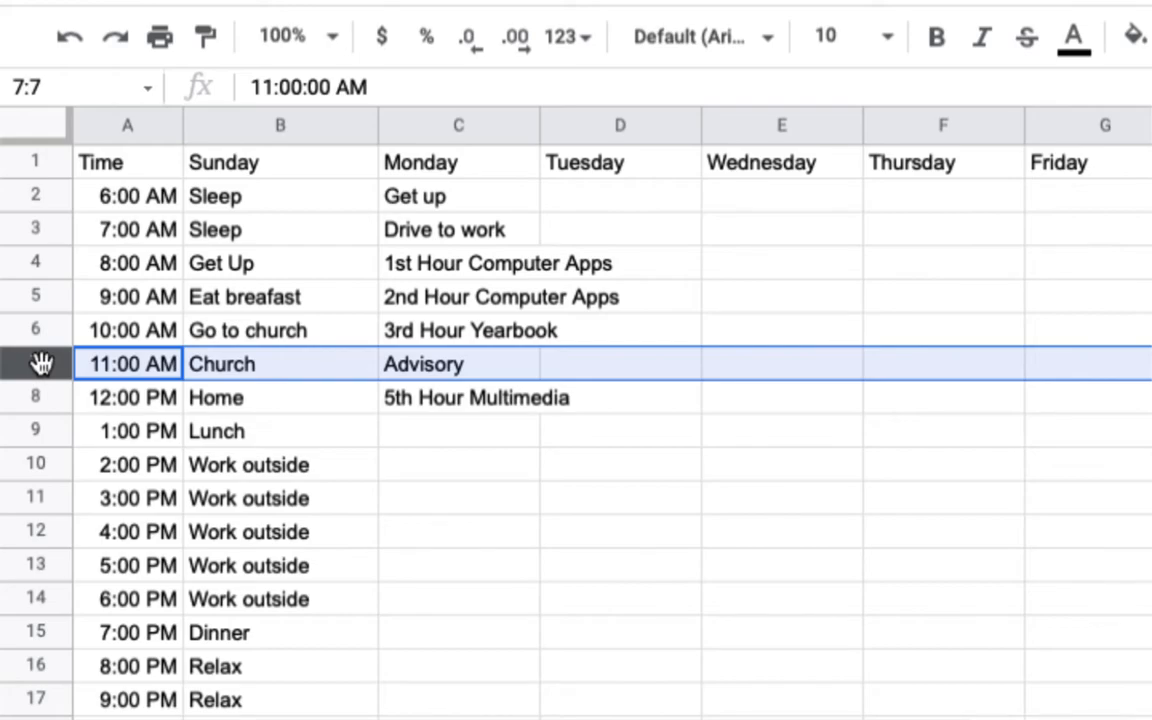
pyautogui.click(147, 400)
pyautogui.click(150, 369)
# Insert a row below the 11:00 AM row and enter 11:30 AM as its time in A8
pyautogui.click(47, 365)
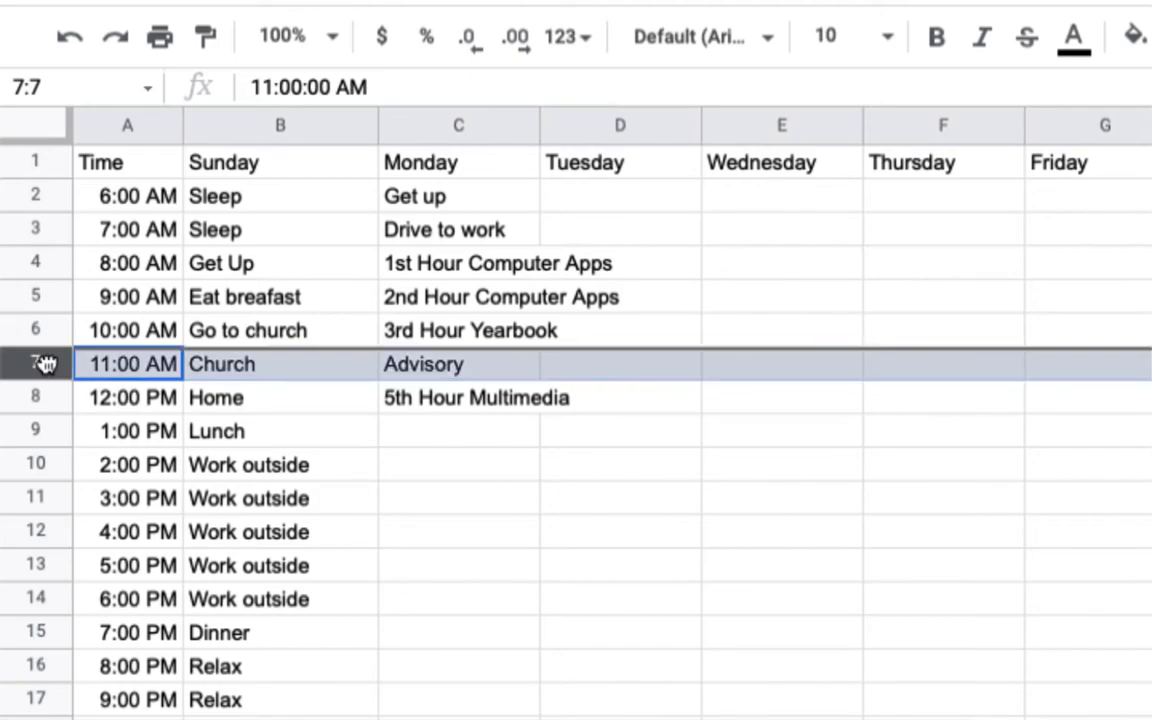
pyautogui.rightClick(45, 362)
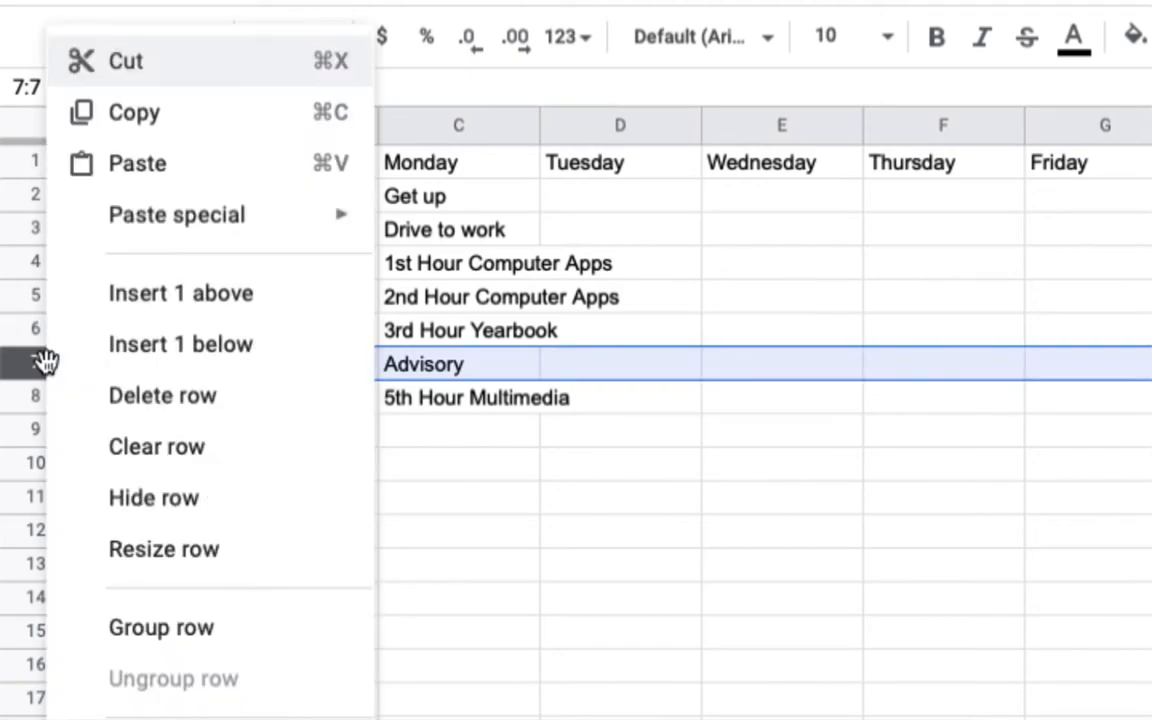
pyautogui.click(160, 340)
pyautogui.click(142, 392)
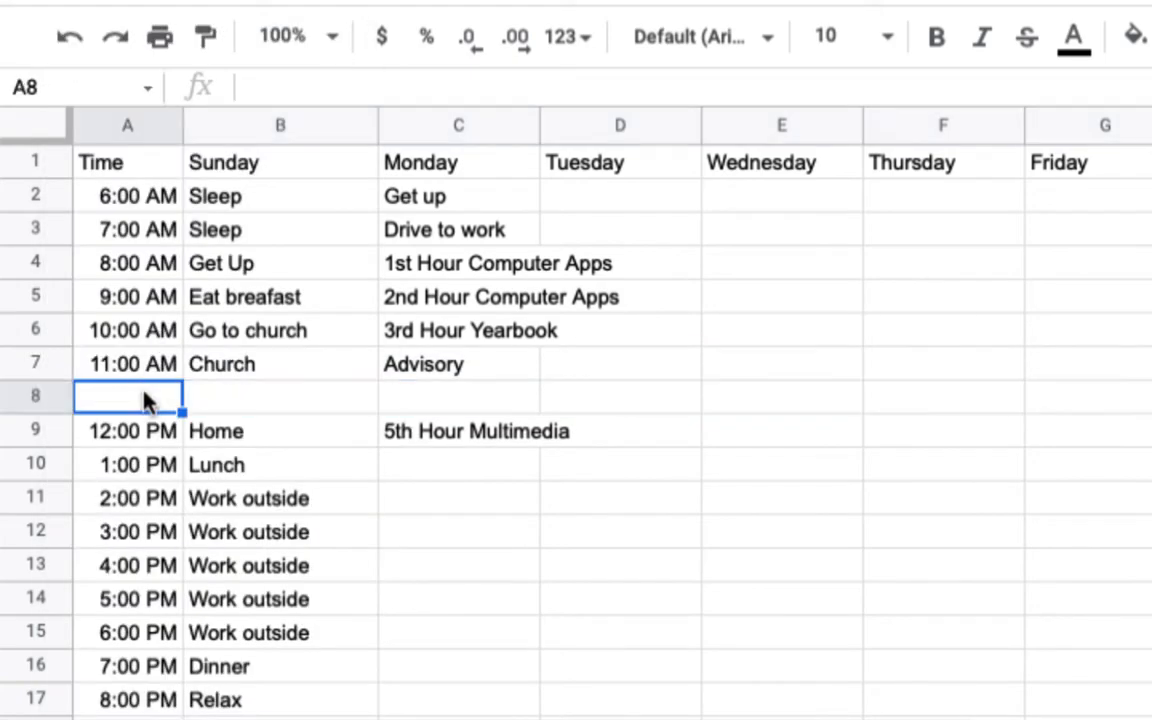
pyautogui.write('11:30am')
pyautogui.press('Return')
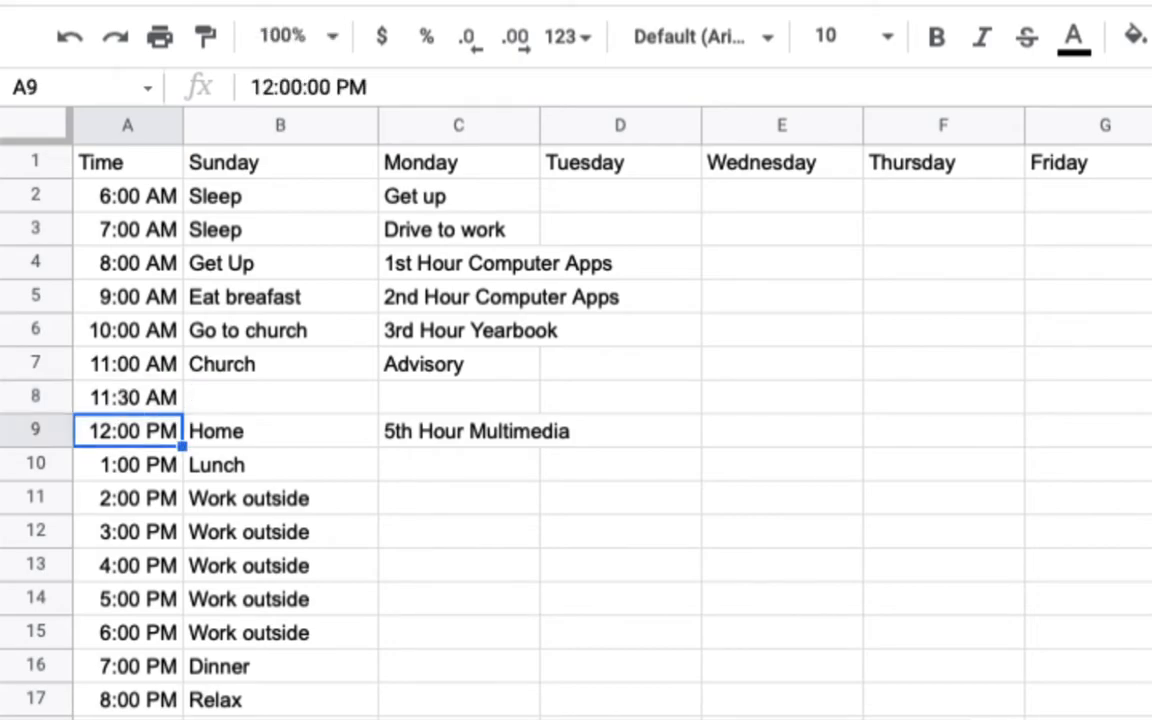
# Enter Lunch in C8 as Monday's 11:30 AM activity
pyautogui.click(410, 398)
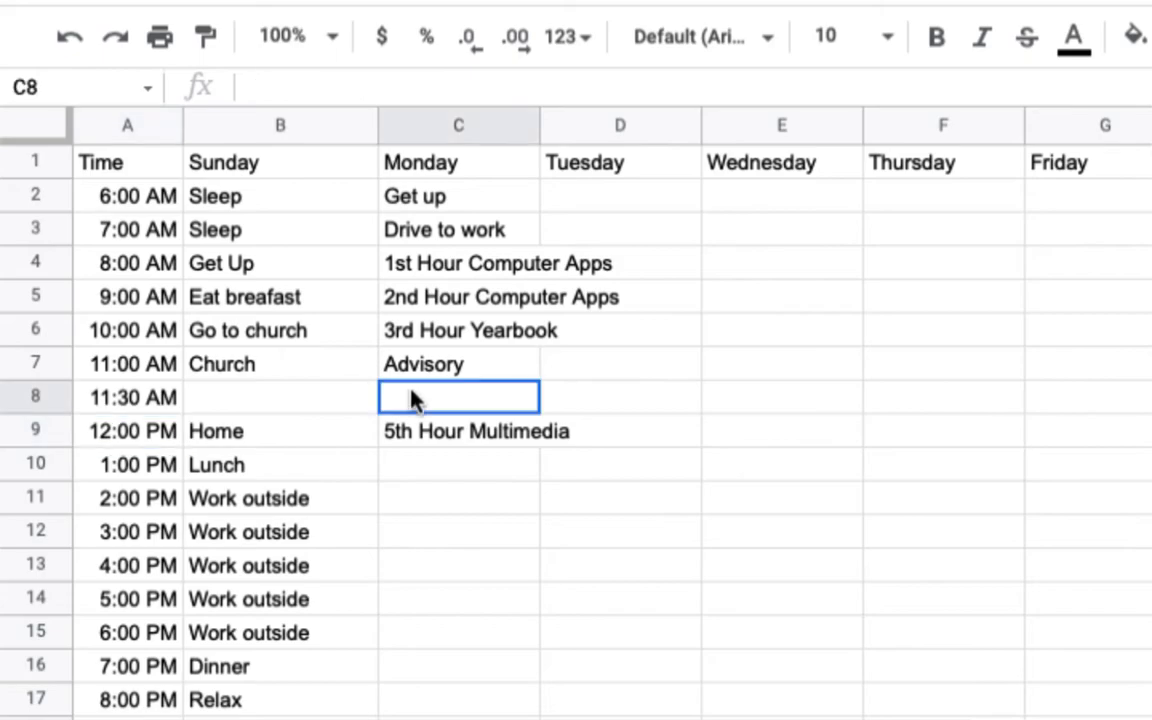
pyautogui.write('Lunch')
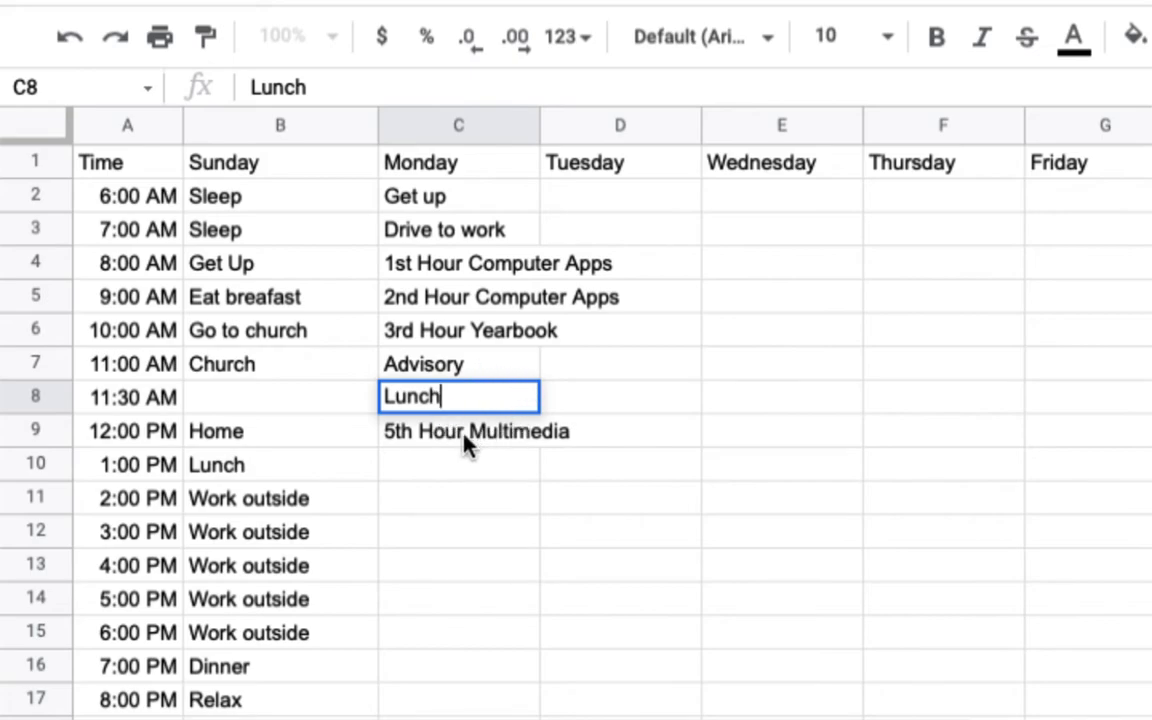
pyautogui.click(441, 465)
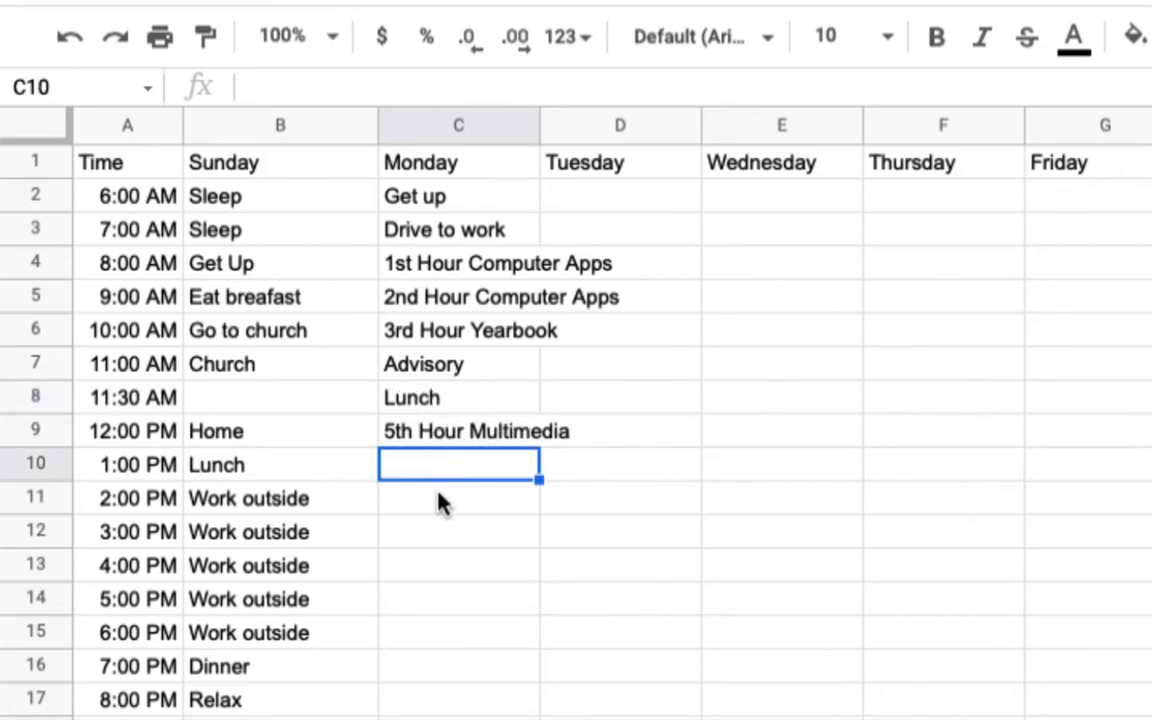
# Enter 6th Hour Computer Apps in C10 as Monday's 1:00 PM activity
pyautogui.write('6th Hur')
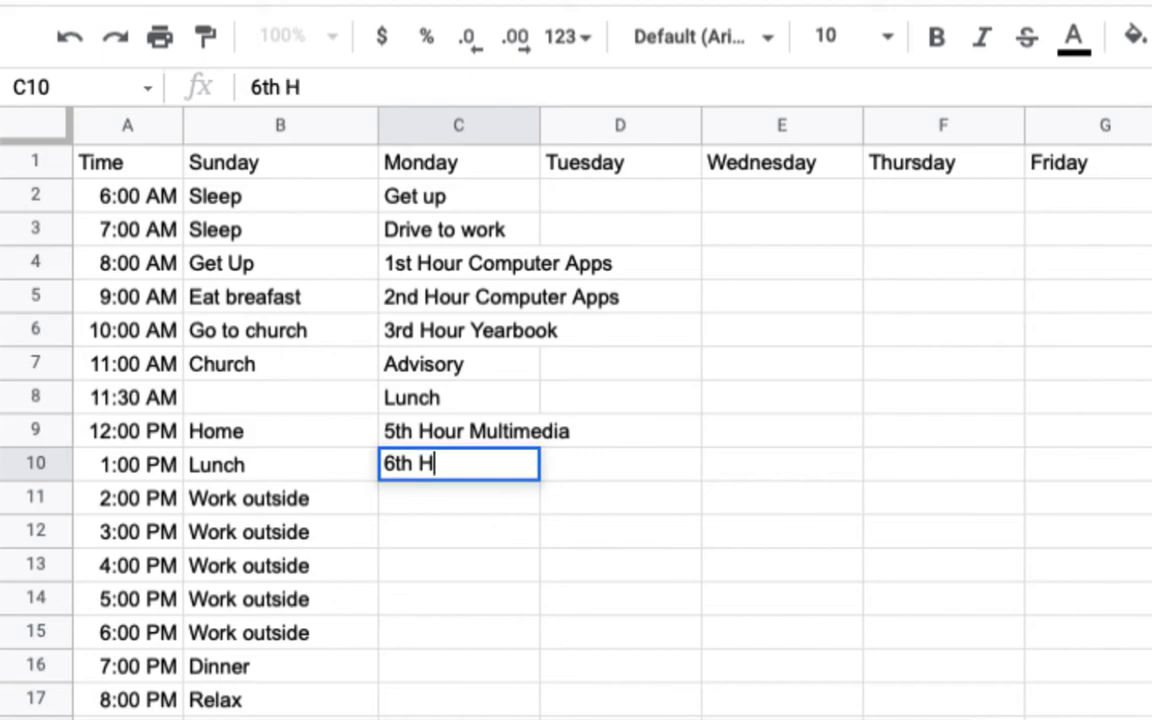
pyautogui.press('BackSpace')
pyautogui.press('BackSpace')
pyautogui.write('our')
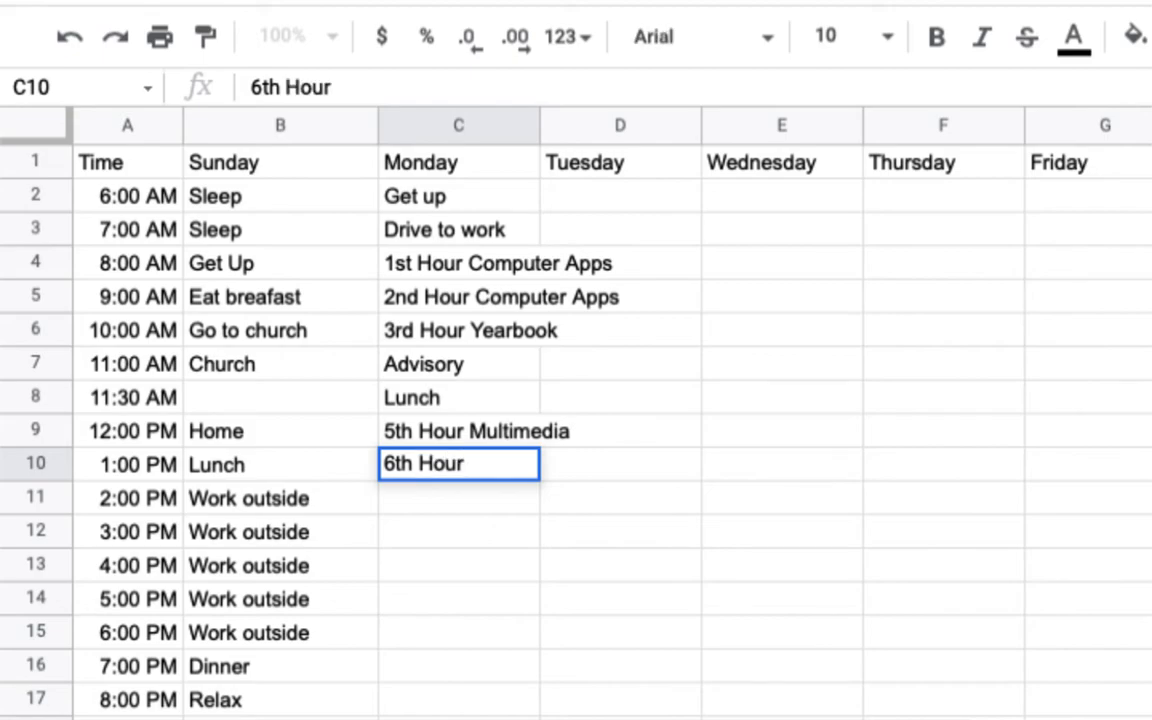
pyautogui.write(' Computer Apps')
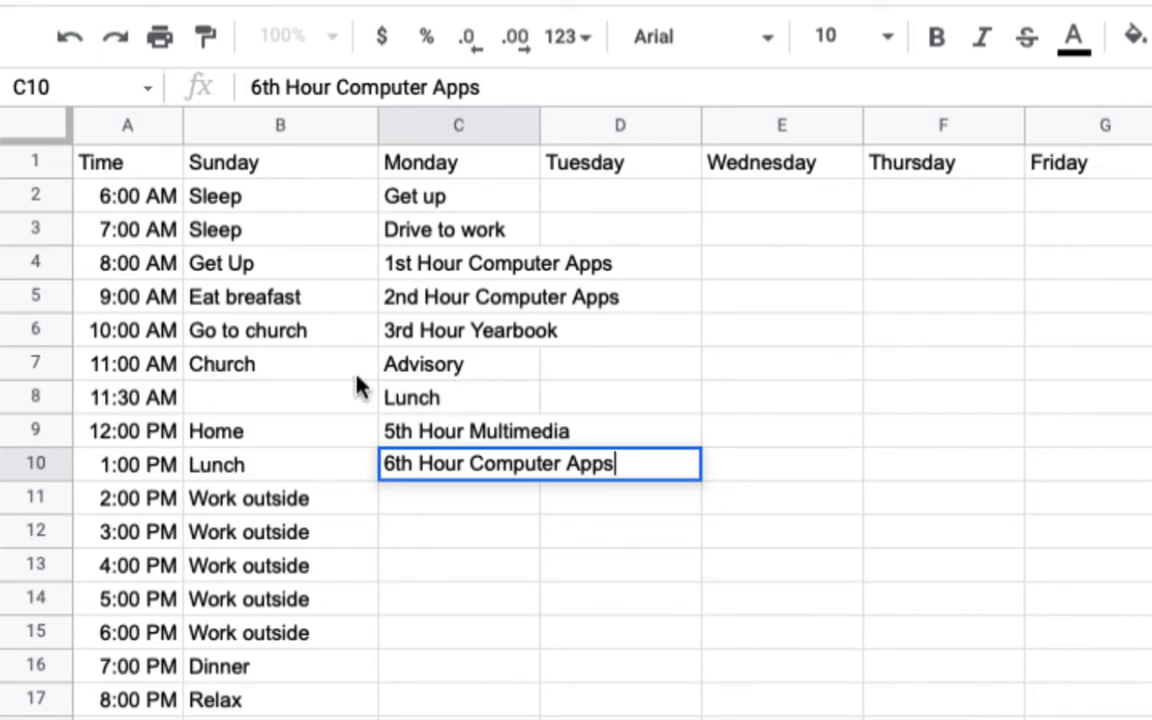
# Fill Church from B7 down into the empty 11:30 AM cell B8 in the Sunday column
pyautogui.click(229, 404)
pyautogui.click(292, 364)
pyautogui.moveTo(377, 379); pyautogui.dragTo(381, 390)
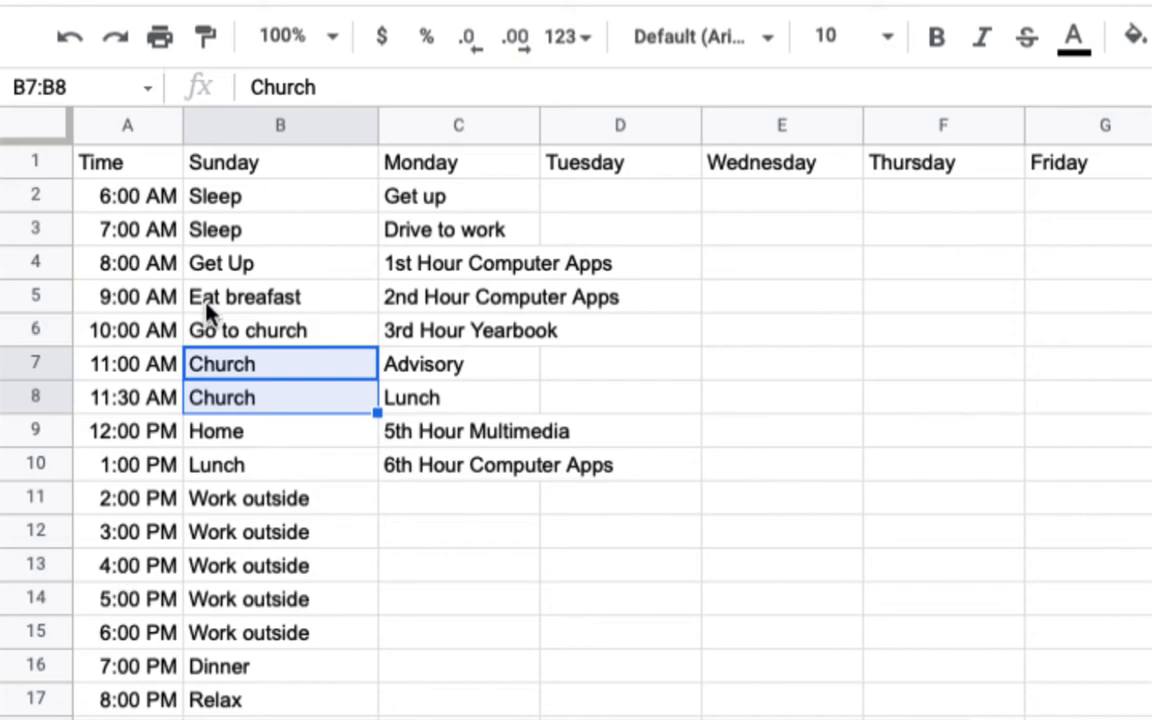
# Fill Monday's activities in C2:C10 across the Tuesday through Friday columns, up to G10
pyautogui.hscroll(2, 229, 426)
pyautogui.hscroll(-2, 229, 426)
pyautogui.scroll(-3, 229, 426)
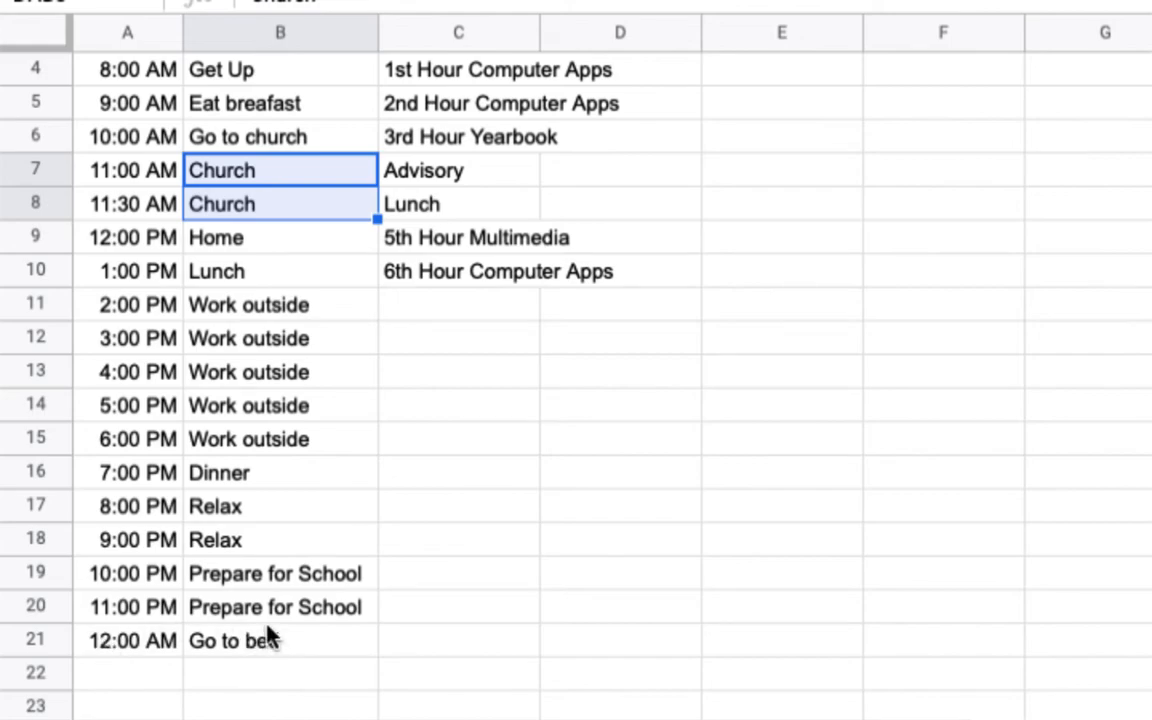
pyautogui.scroll(3, 263, 262)
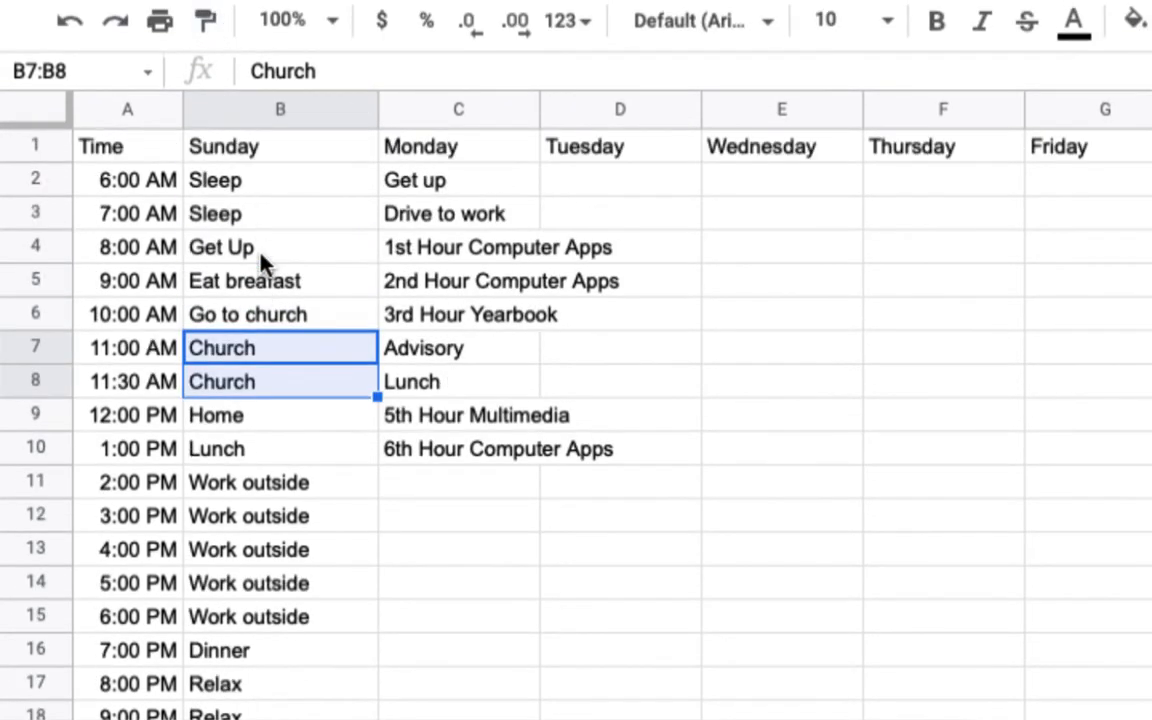
pyautogui.click(463, 247)
pyautogui.moveTo(494, 180); pyautogui.dragTo(478, 452)
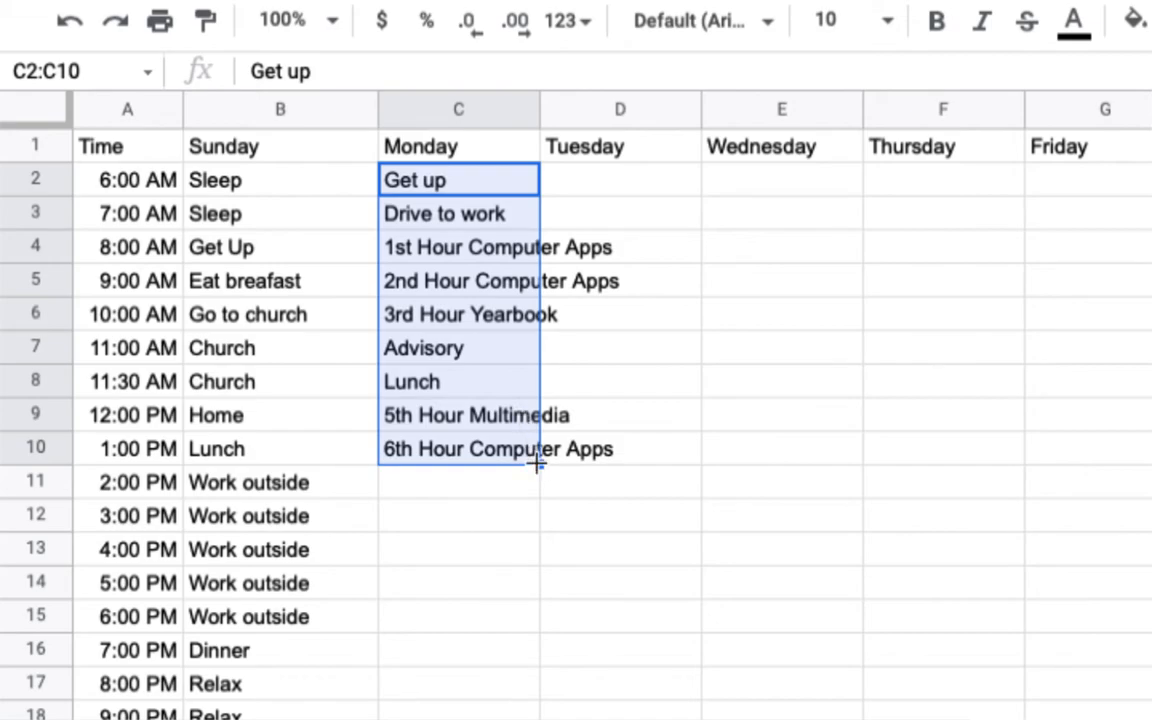
pyautogui.moveTo(538, 458); pyautogui.dragTo(569, 460)
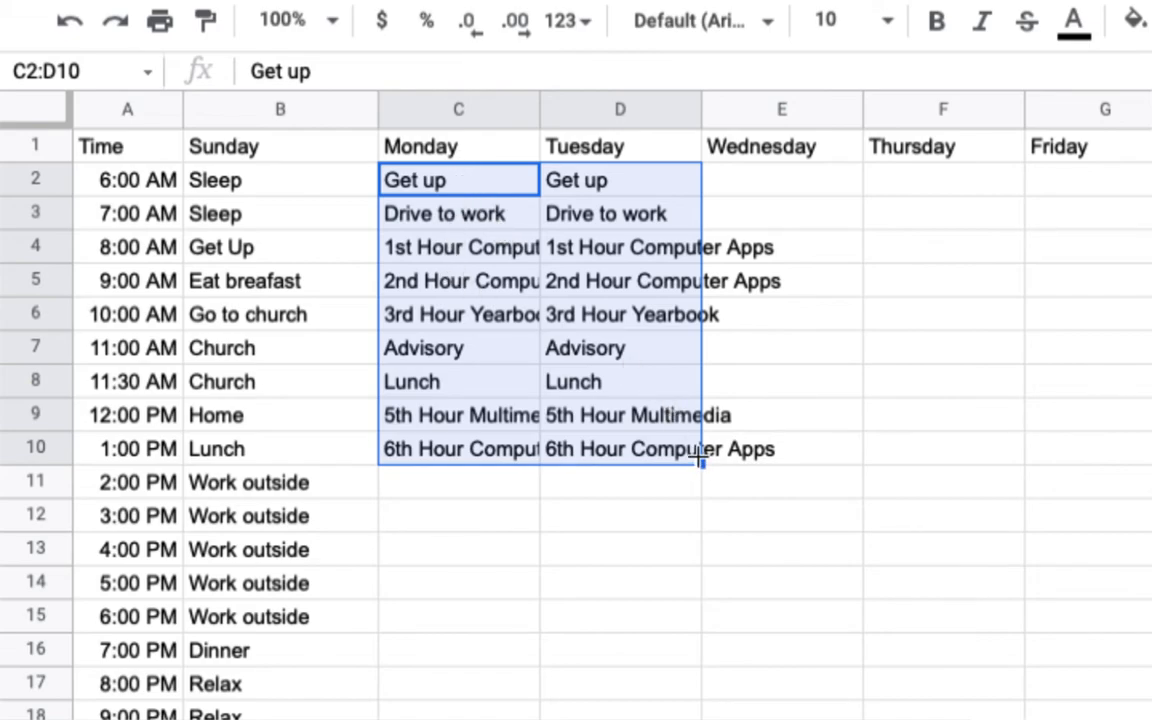
pyautogui.moveTo(700, 462); pyautogui.dragTo(1047, 436)
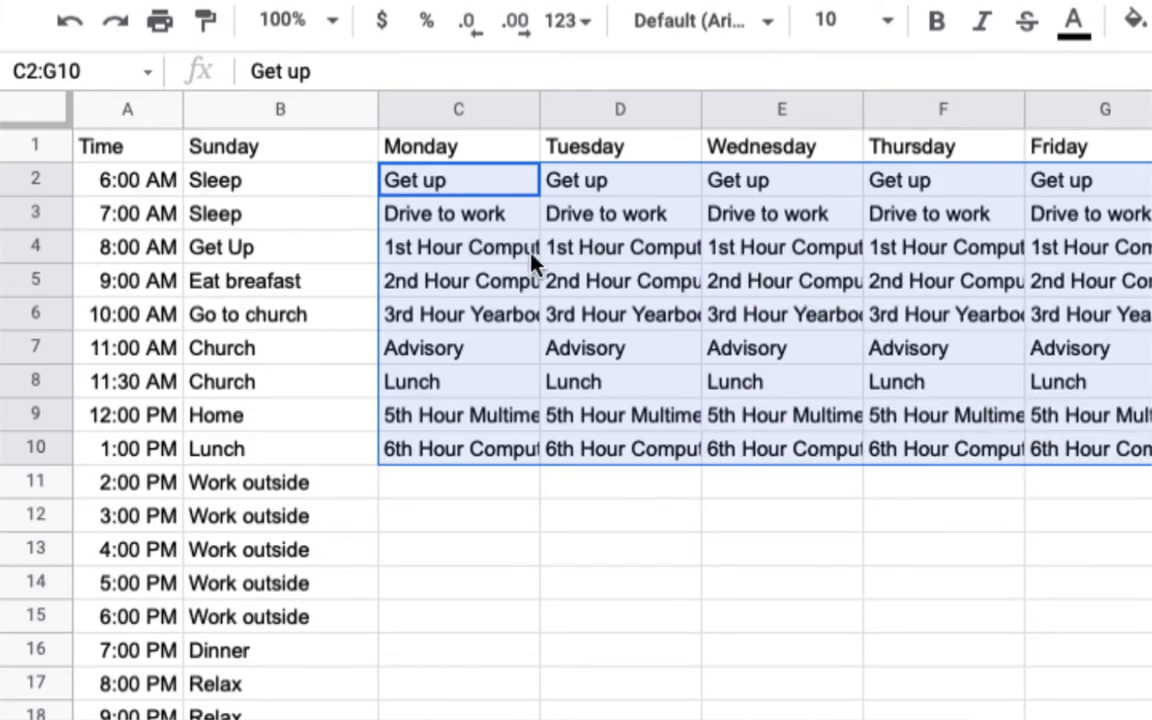
# Extend Monday's 10:00 AM entry in C6 to read 3rd Hour Yearbook Class
pyautogui.click(487, 245)
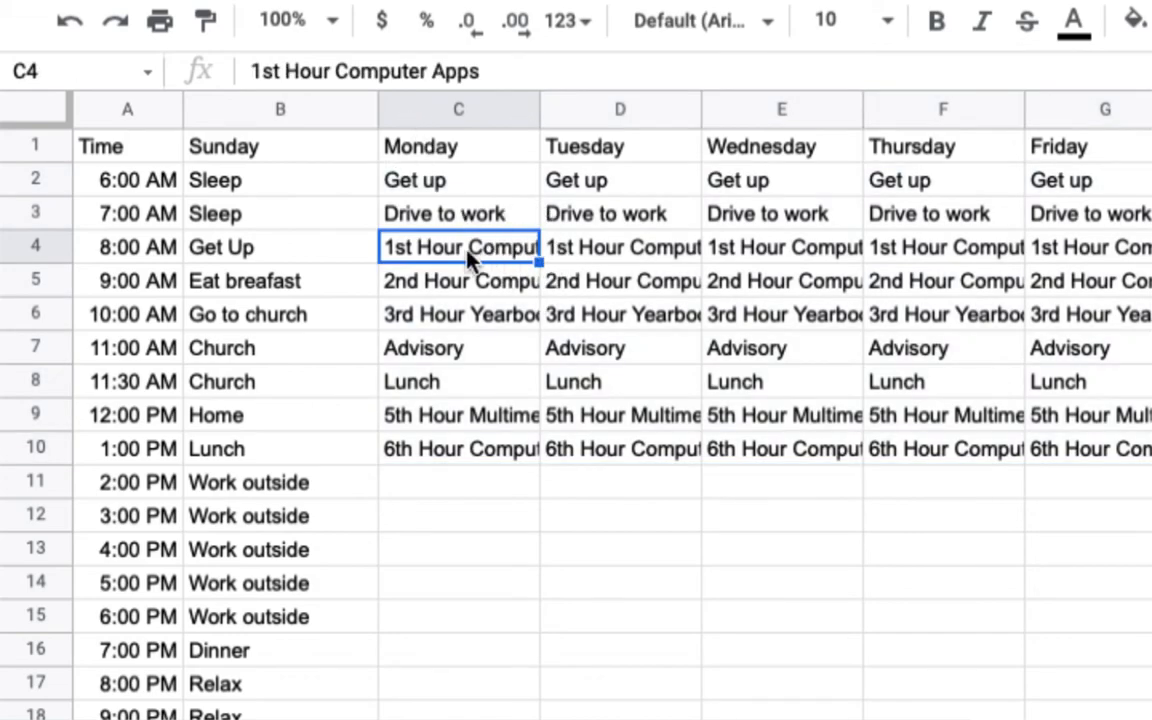
pyautogui.click(450, 316)
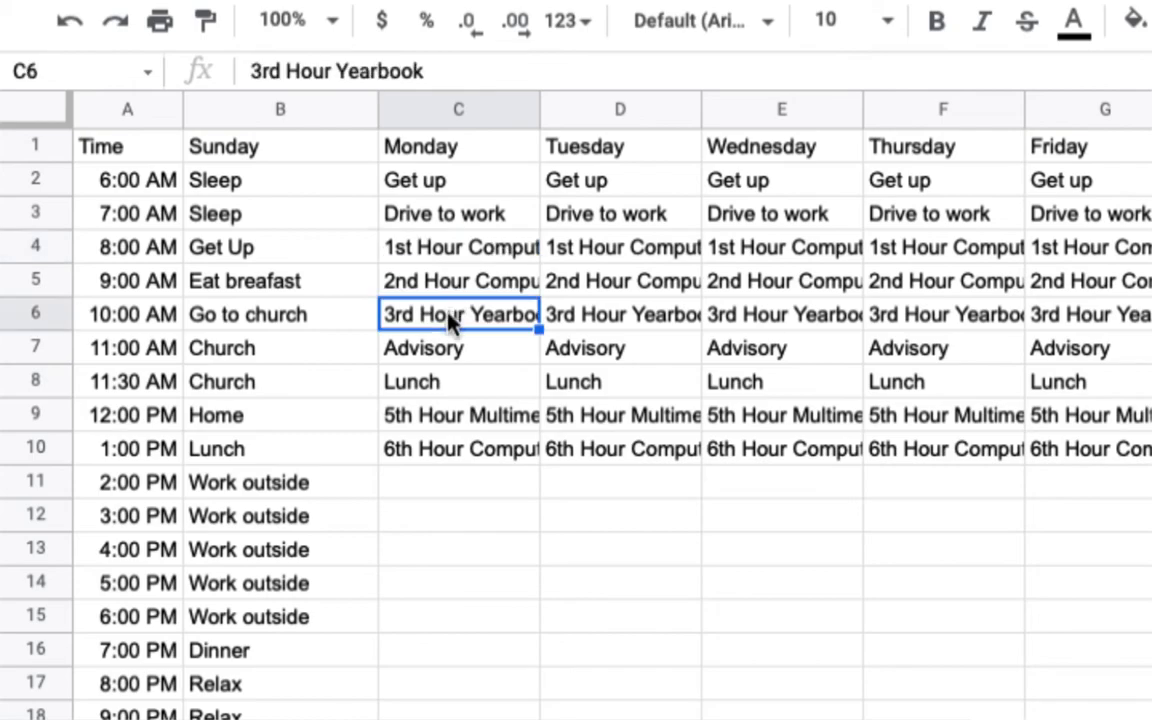
pyautogui.press('Return')
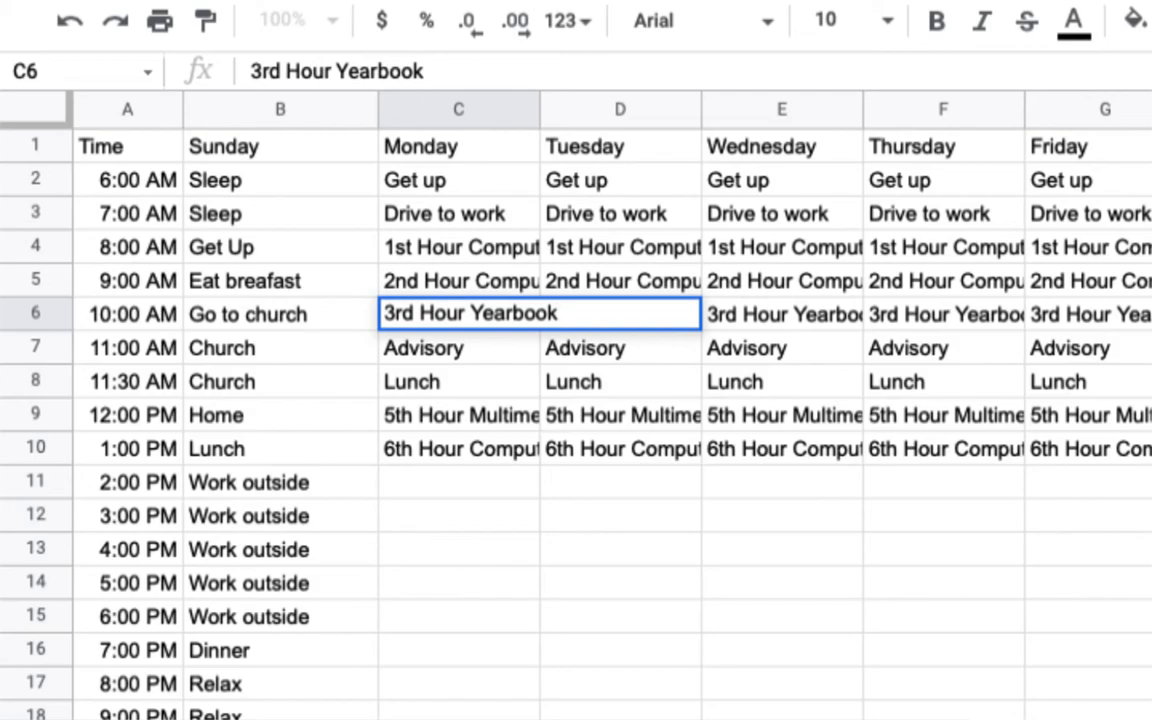
pyautogui.write('Class')
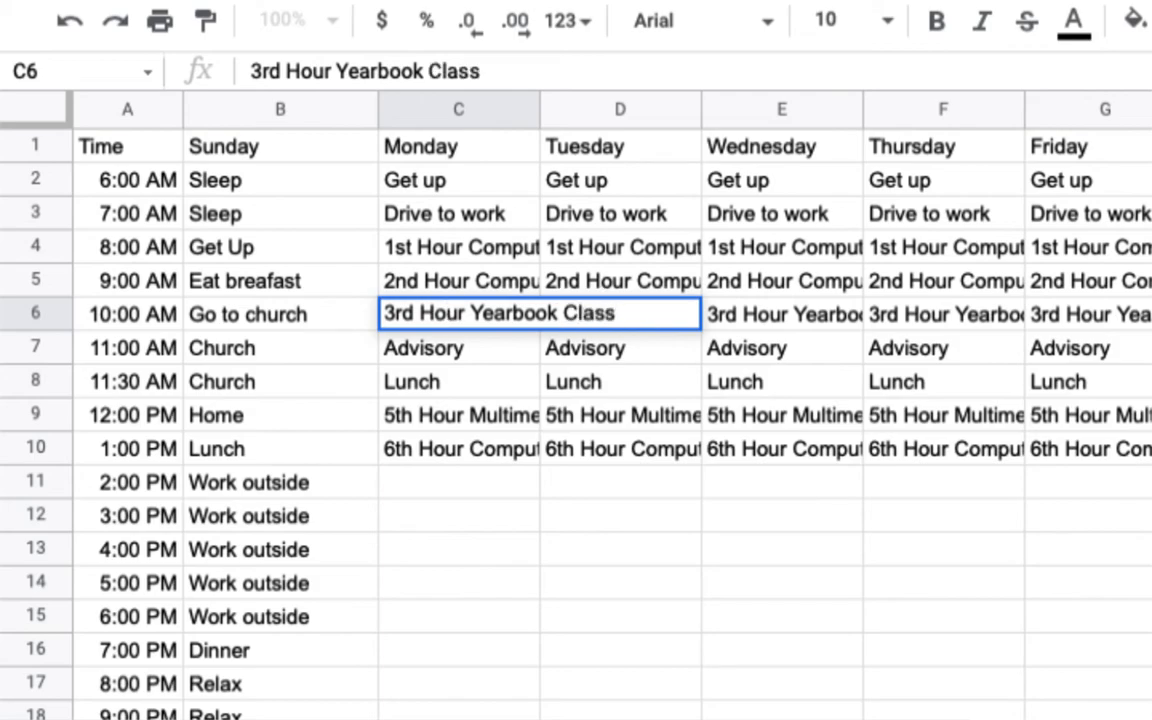
pyautogui.press('Return')
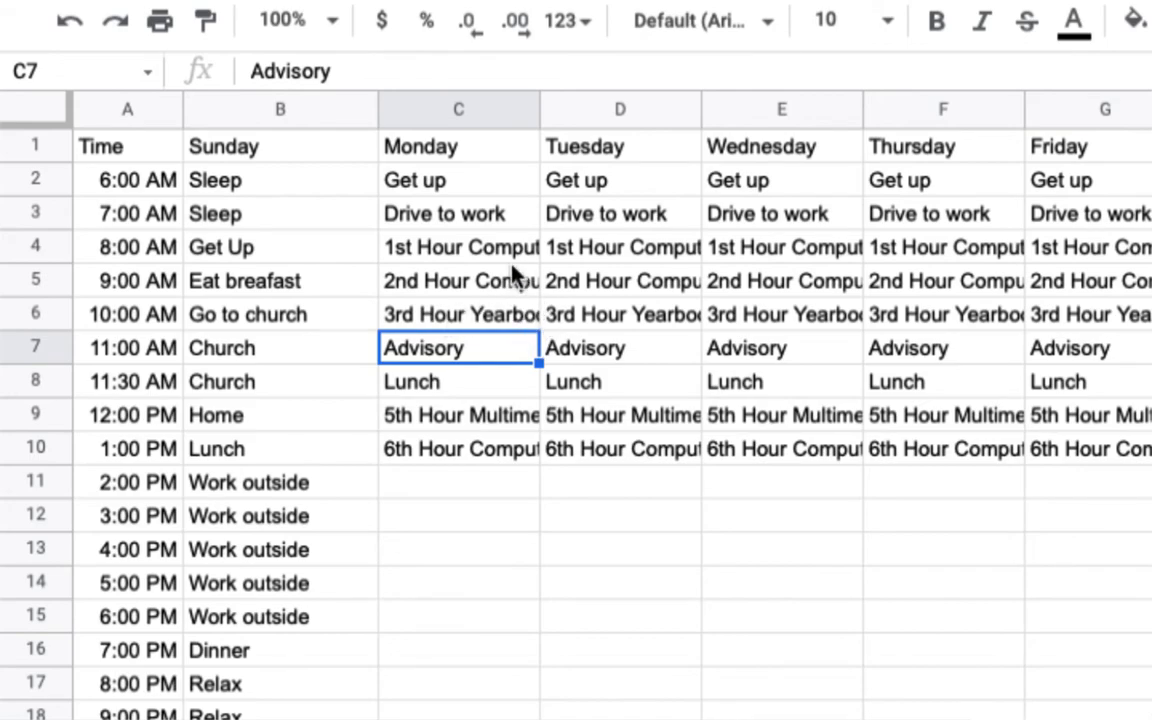
# Examine the full text of the cut-off class entries in the Monday and Tuesday columns
pyautogui.click(522, 314)
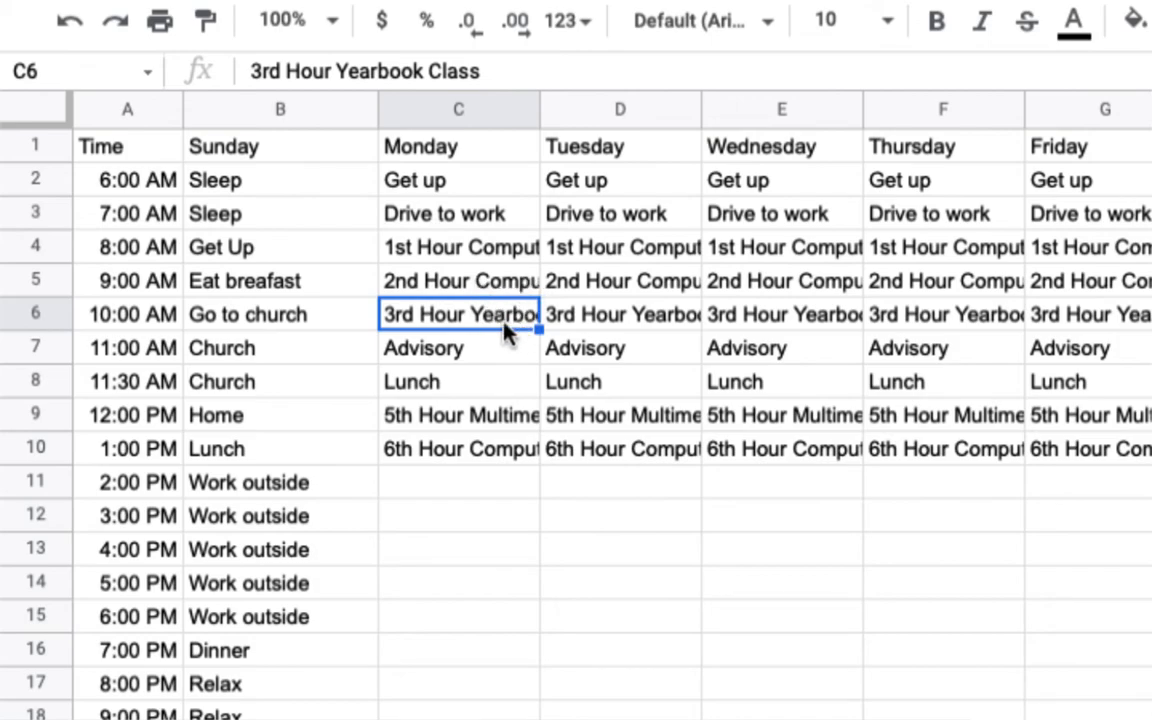
pyautogui.doubleClick(470, 318)
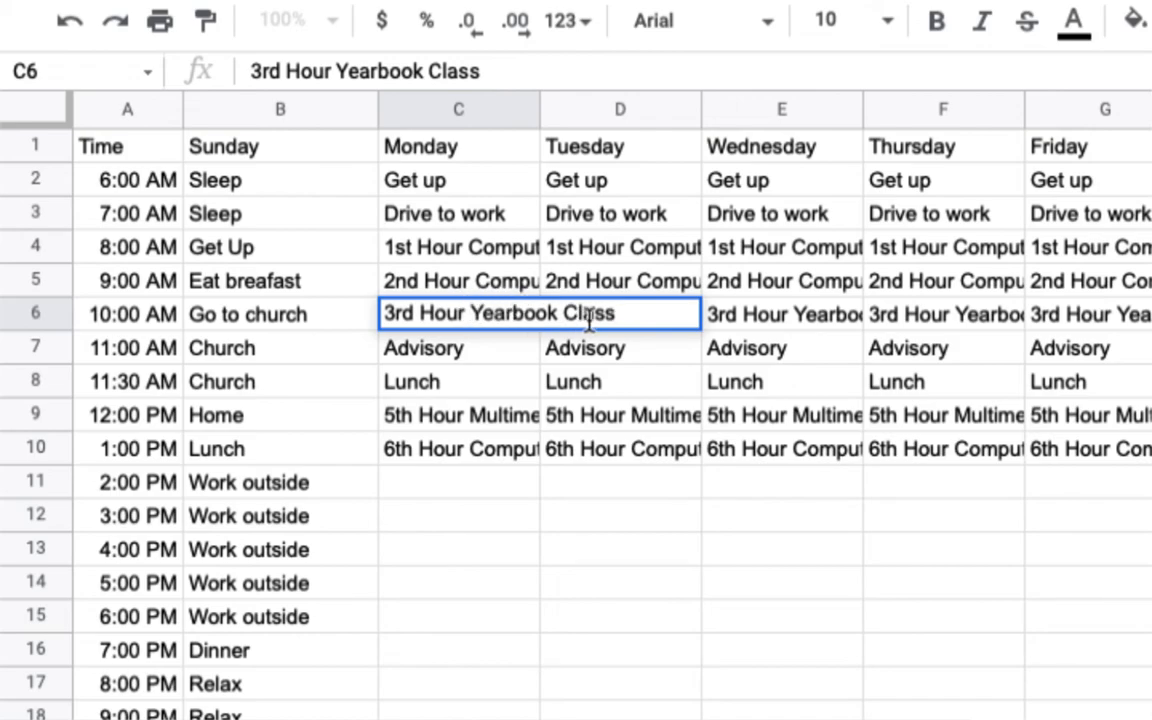
pyautogui.click(474, 247)
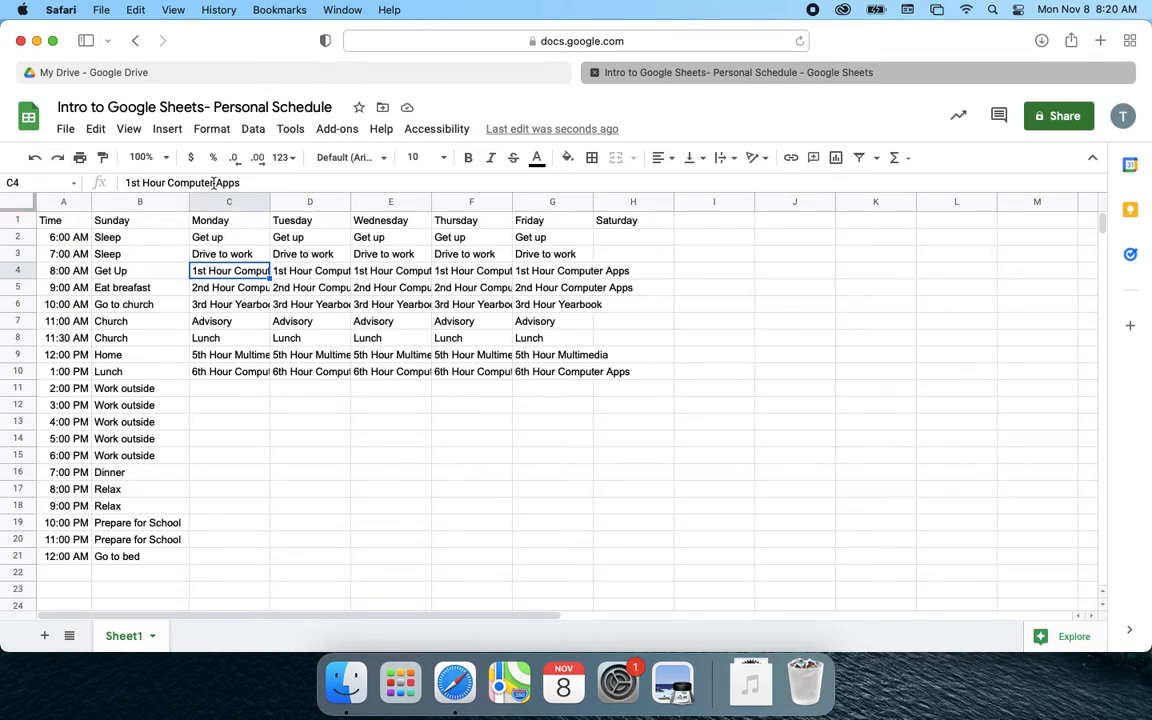
pyautogui.click(308, 270)
pyautogui.click(279, 214)
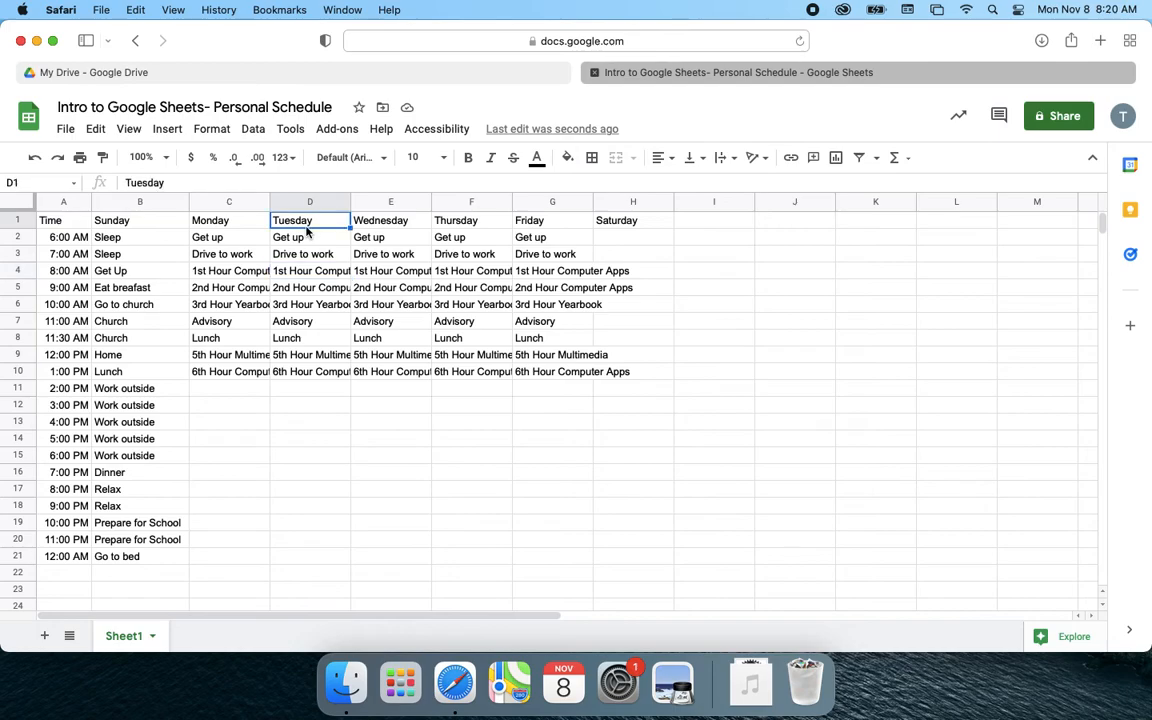
pyautogui.click(304, 370)
pyautogui.click(292, 354)
pyautogui.click(225, 180)
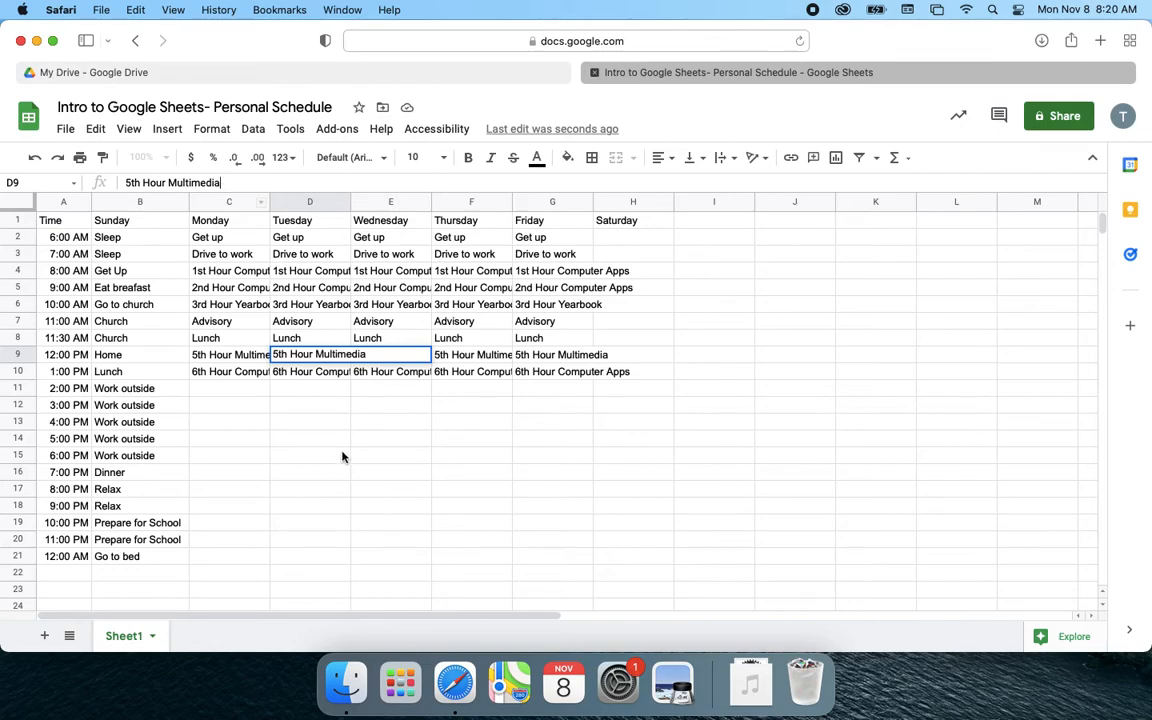
pyautogui.click(335, 378)
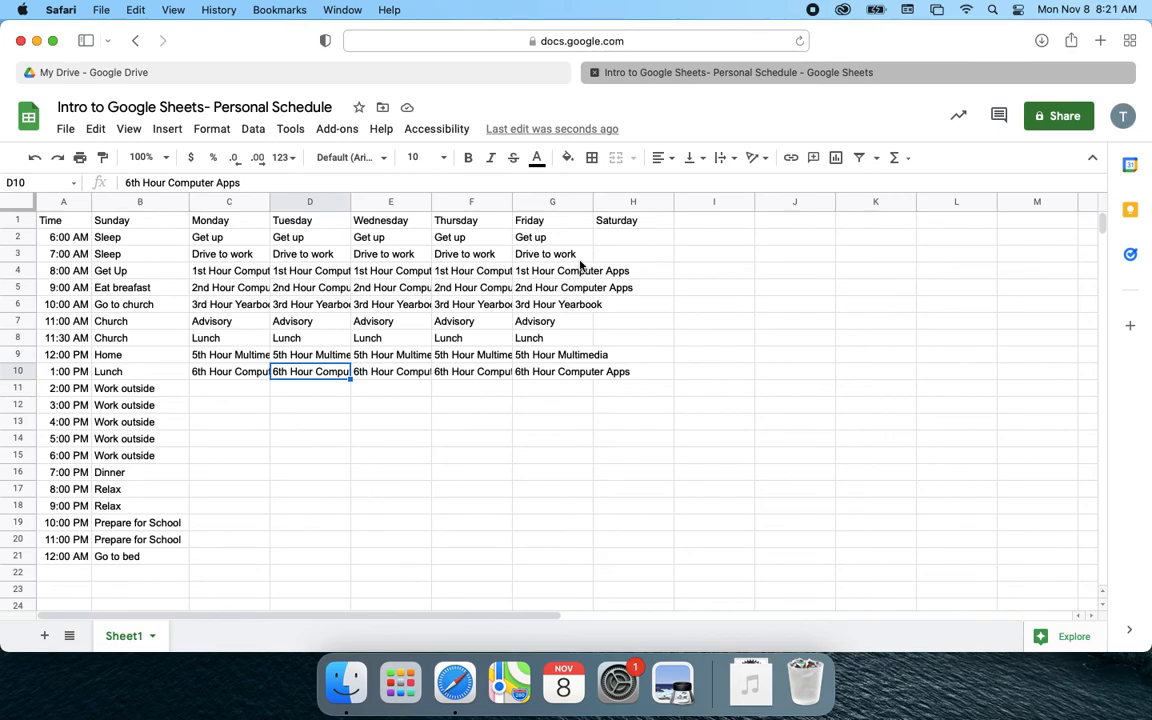
# Extend the hourly time series from 12:00 AM in A21 down to 5:00 AM in A26
pyautogui.click(84, 558)
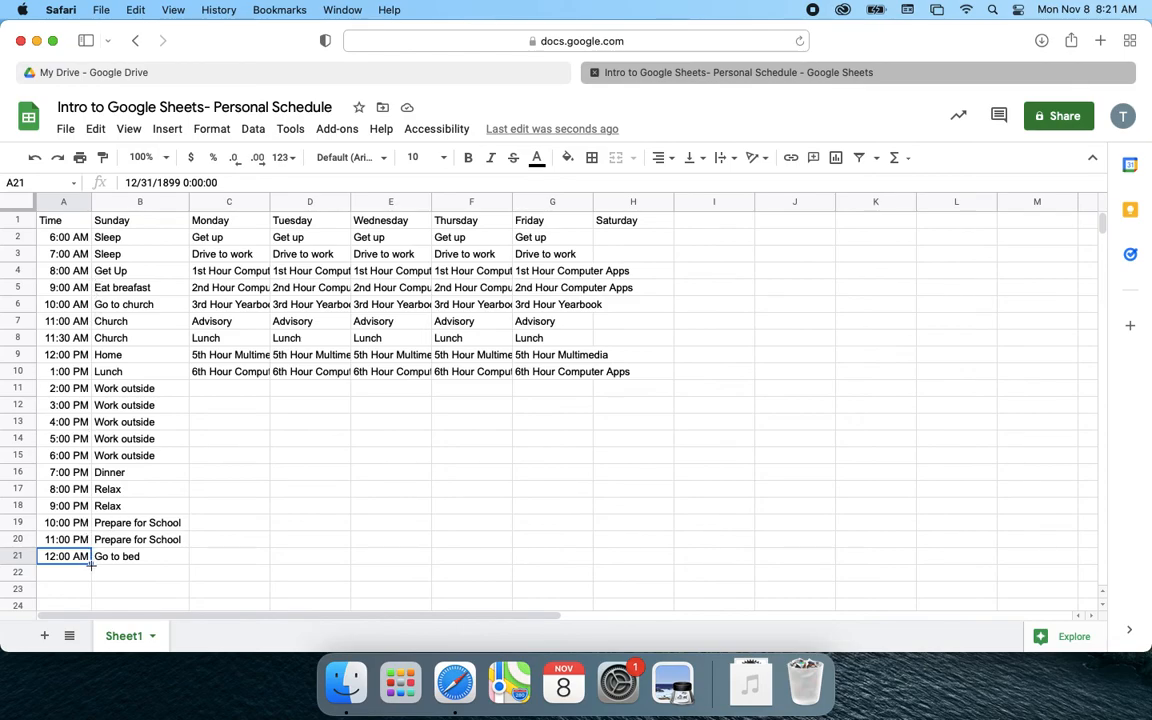
pyautogui.moveTo(90, 565); pyautogui.dragTo(92, 515)
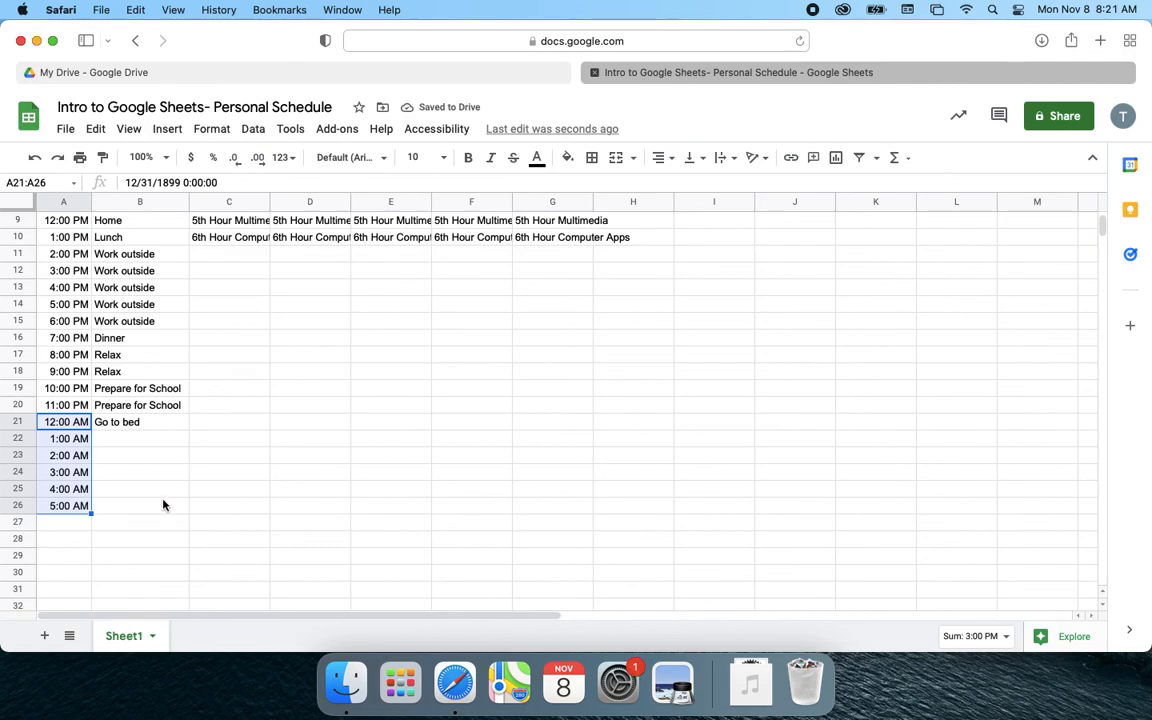
pyautogui.scroll(3, 470, 419)
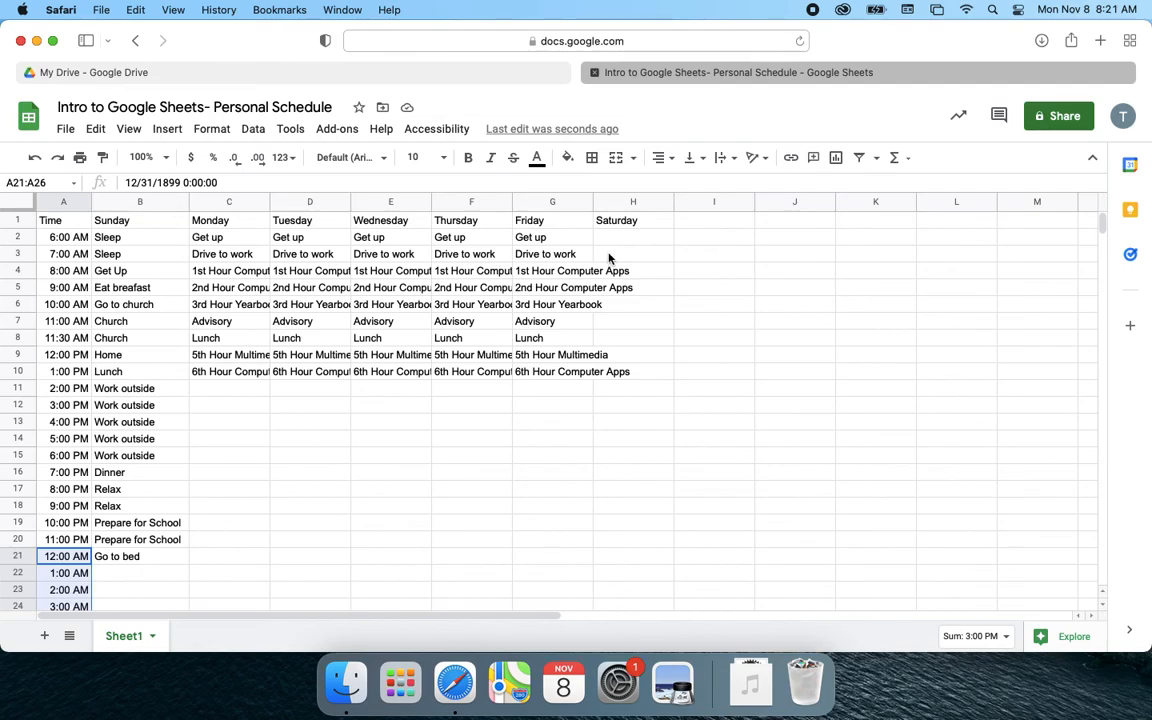
pyautogui.click(305, 272)
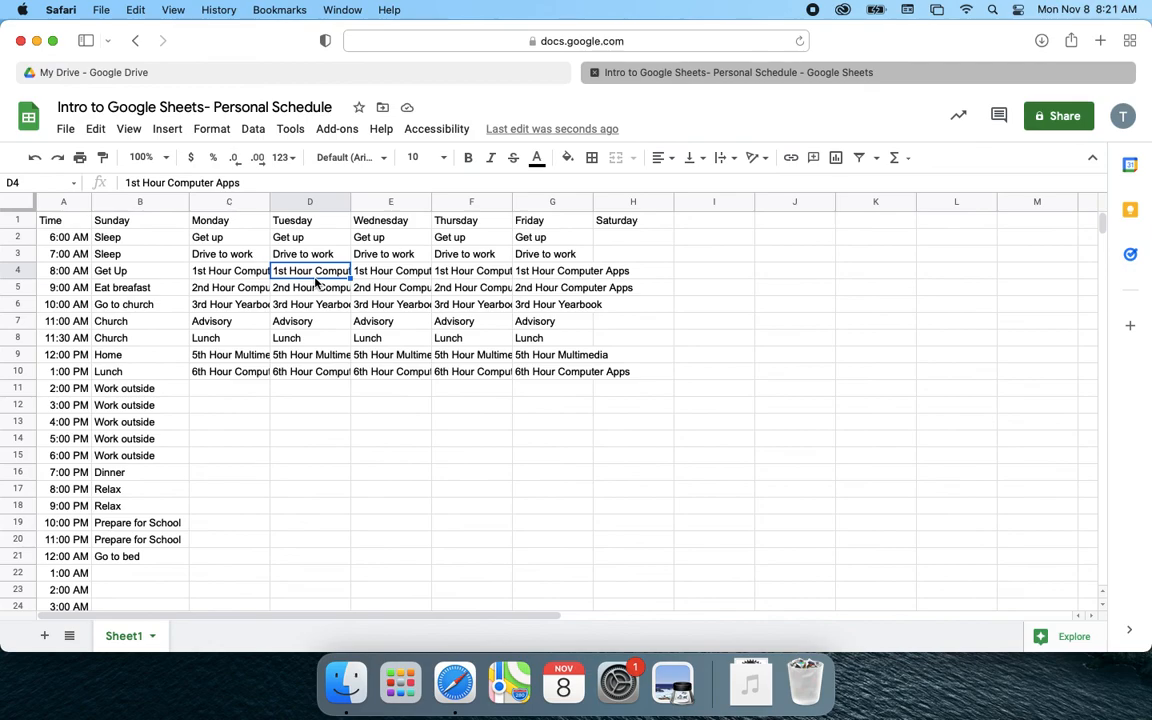